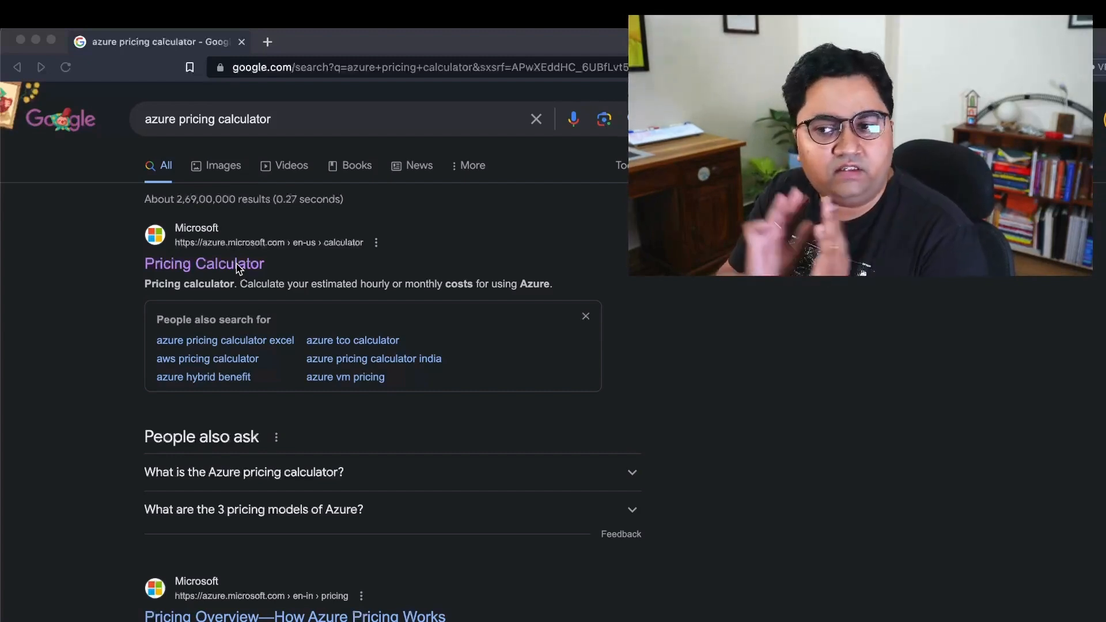
Open Microsoft's Azure Pricing Calculator page from the search results
{"action": "left_click", "coordinate": [237, 264]}
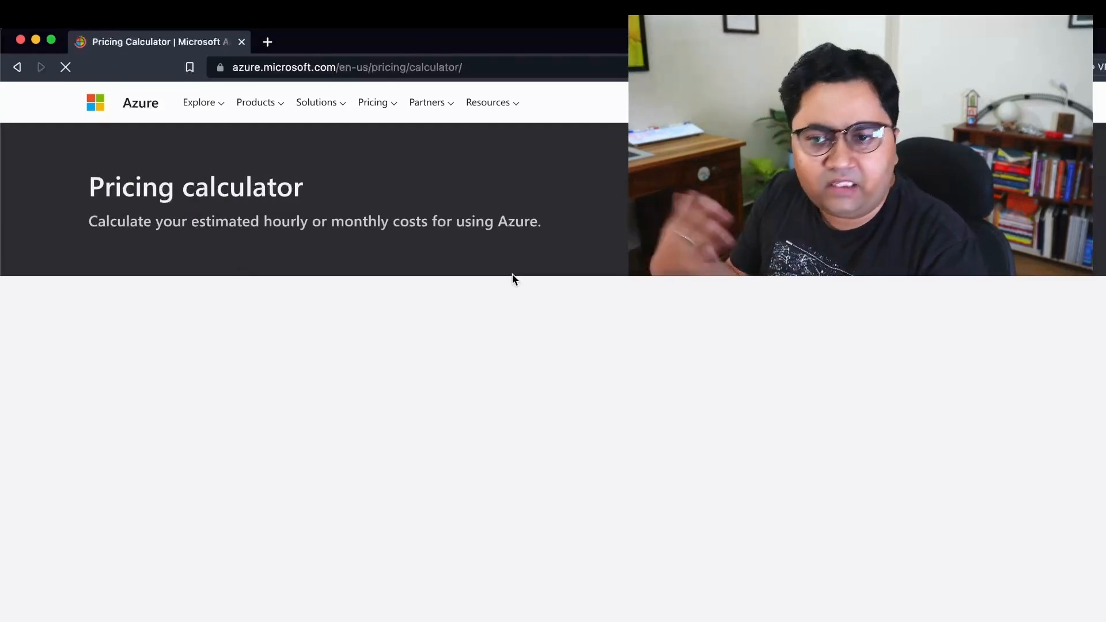
{"action": "scroll", "coordinate": [211, 551], "scroll_direction": "down", "scroll_amount": 3}
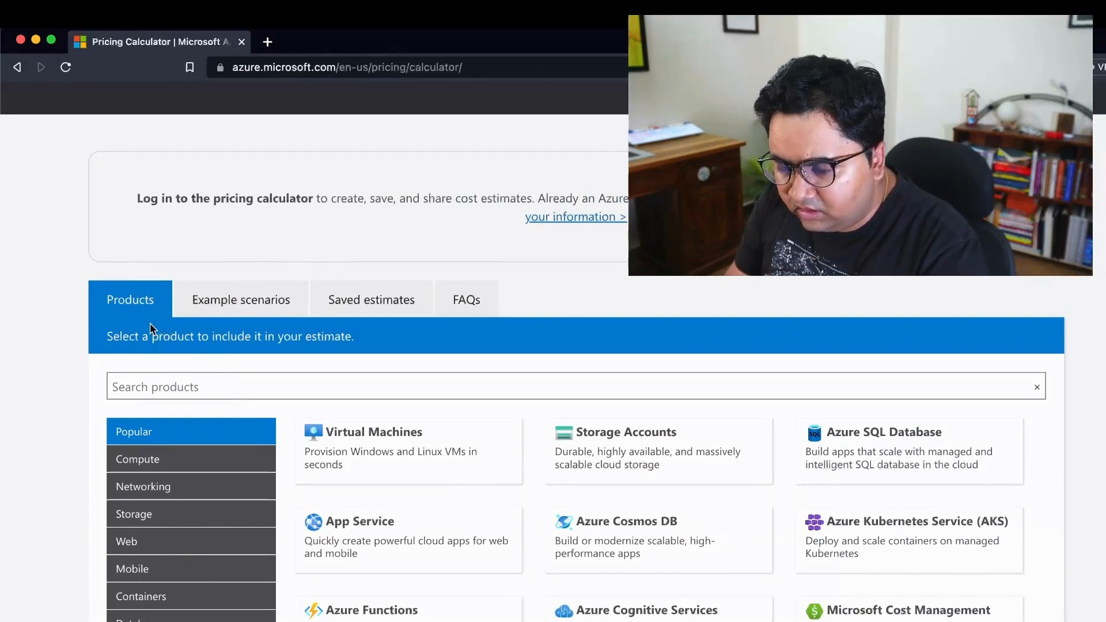
Look through the calculator's Example scenarios, Saved estimates and FAQs sections
{"action": "left_click", "coordinate": [284, 310]}
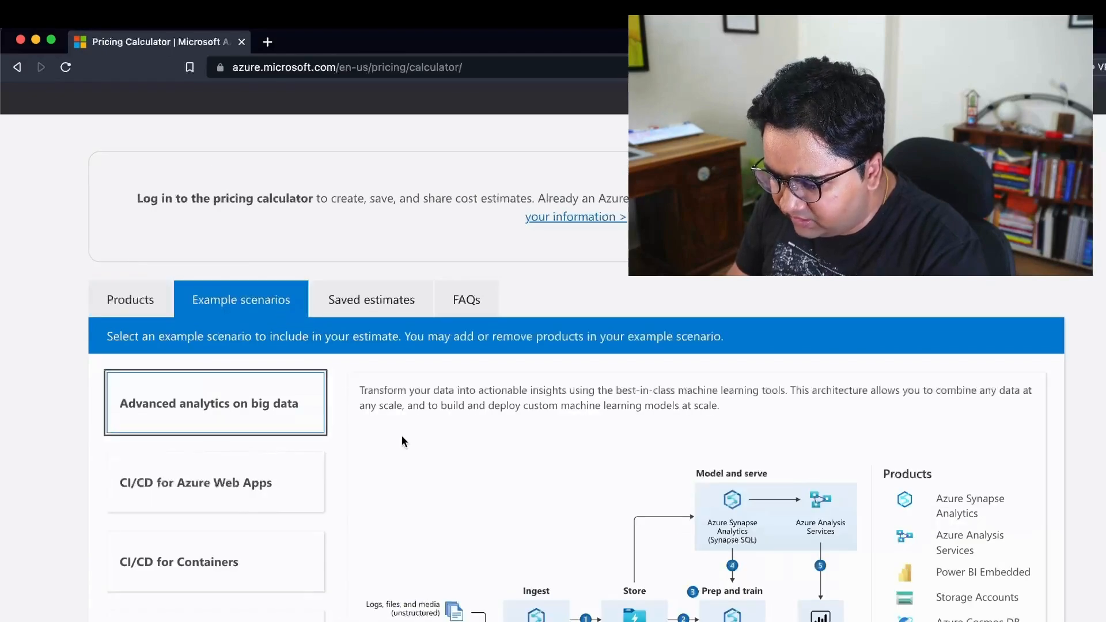
{"action": "left_click", "coordinate": [382, 302]}
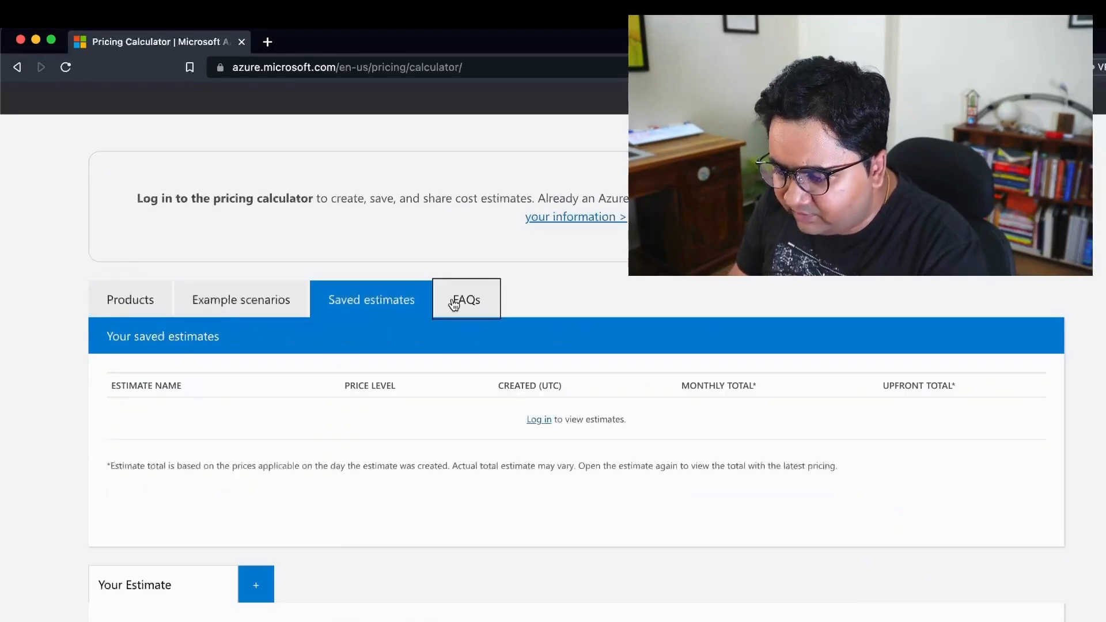
{"action": "left_click", "coordinate": [453, 302]}
{"action": "scroll", "coordinate": [454, 301], "scroll_direction": "down", "scroll_amount": 10}
{"action": "scroll", "coordinate": [240, 306], "scroll_direction": "up", "scroll_amount": 15}
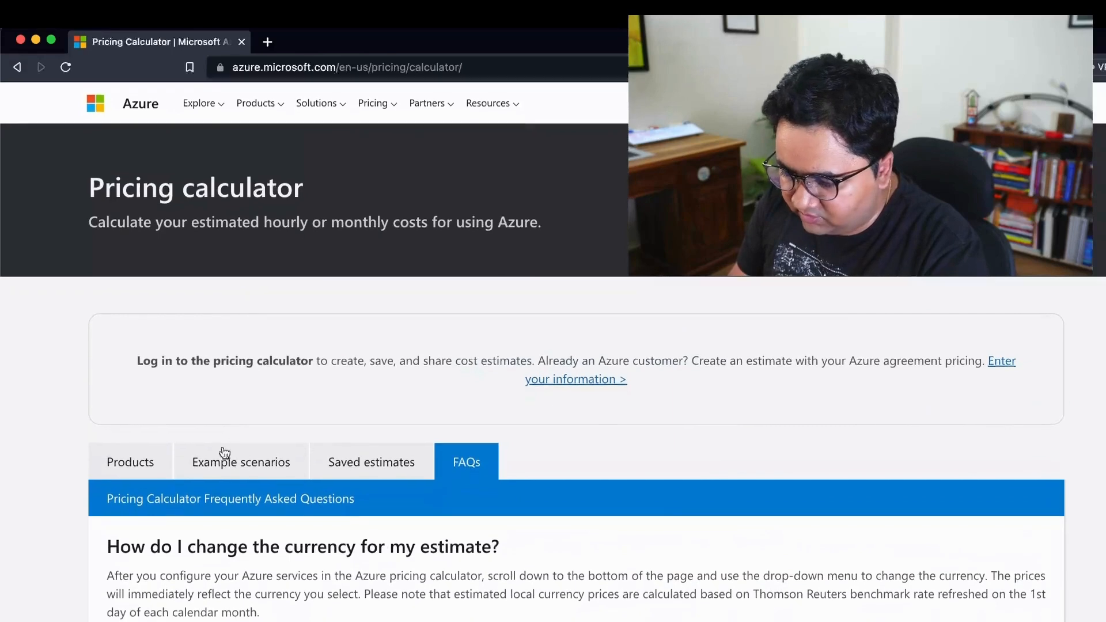
Browse the example scenarios from big data analytics to real-time analytics, examining their architecture diagrams and included products
{"action": "left_click", "coordinate": [225, 452]}
{"action": "scroll", "coordinate": [224, 453], "scroll_direction": "down", "scroll_amount": 5}
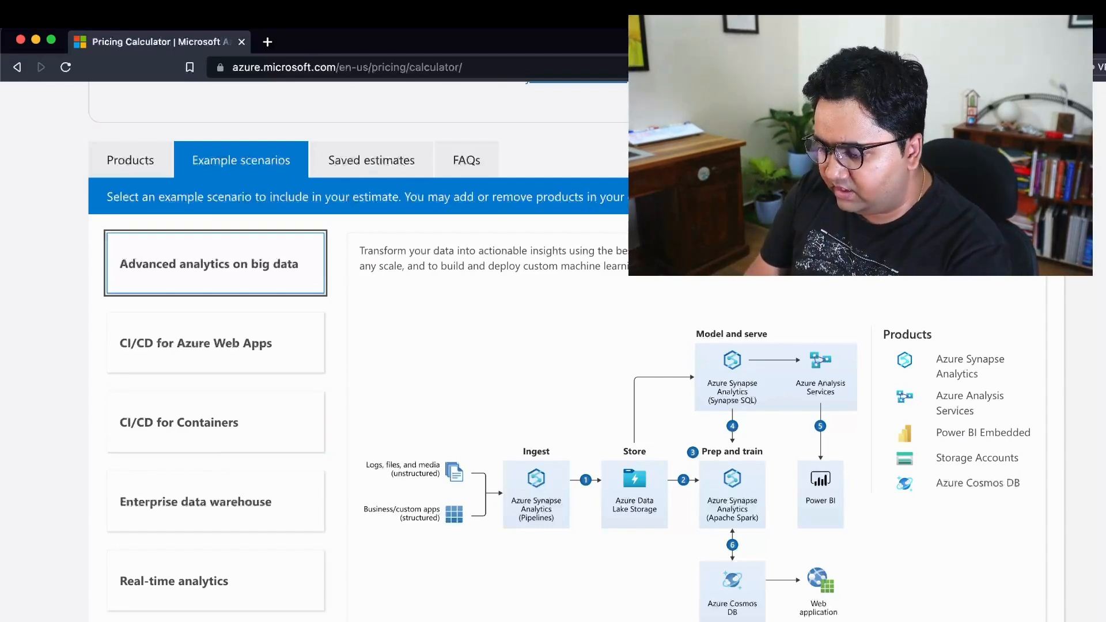
{"action": "scroll", "coordinate": [239, 491], "scroll_direction": "down", "scroll_amount": 1}
{"action": "scroll", "coordinate": [236, 427], "scroll_direction": "up", "scroll_amount": 1}
{"action": "left_click", "coordinate": [245, 321]}
{"action": "left_click", "coordinate": [251, 403]}
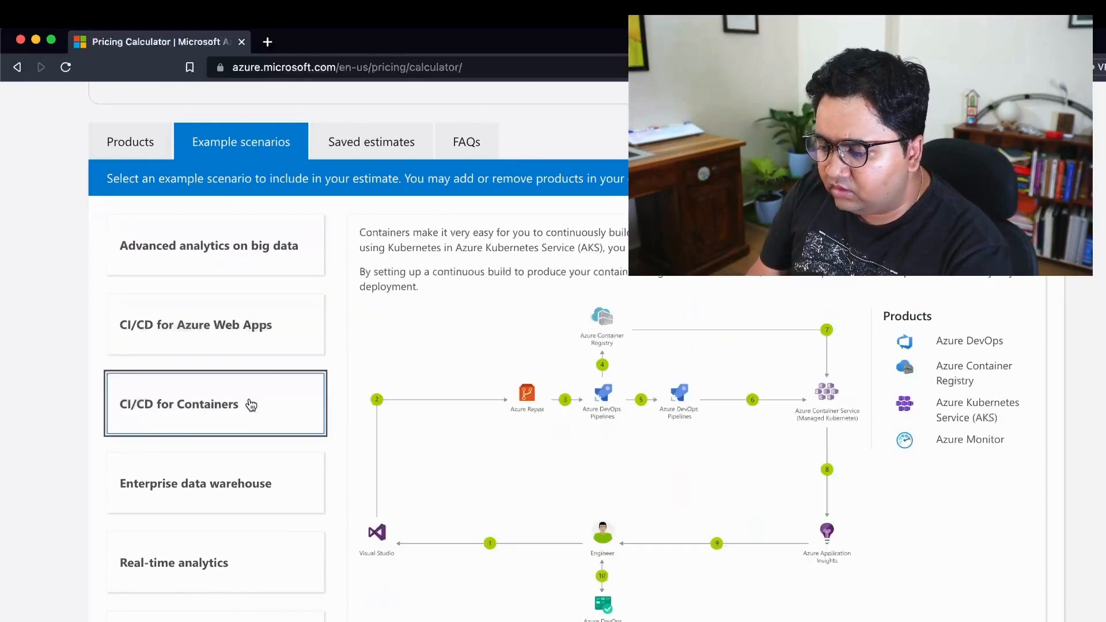
{"action": "left_click", "coordinate": [249, 478]}
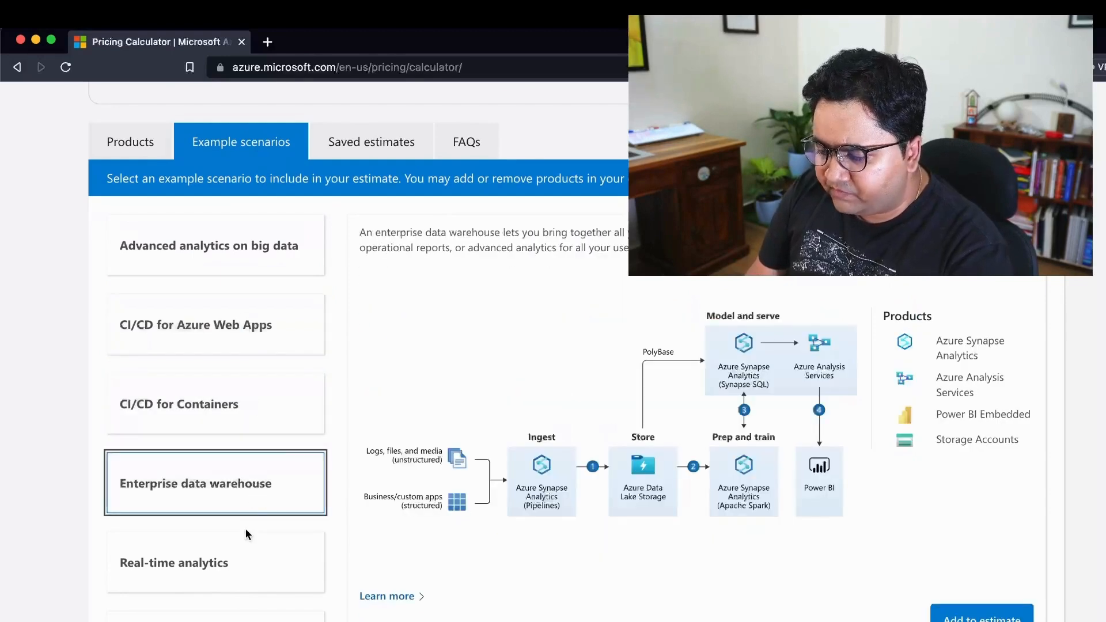
{"action": "left_click", "coordinate": [248, 559]}
{"action": "left_click", "coordinate": [254, 263]}
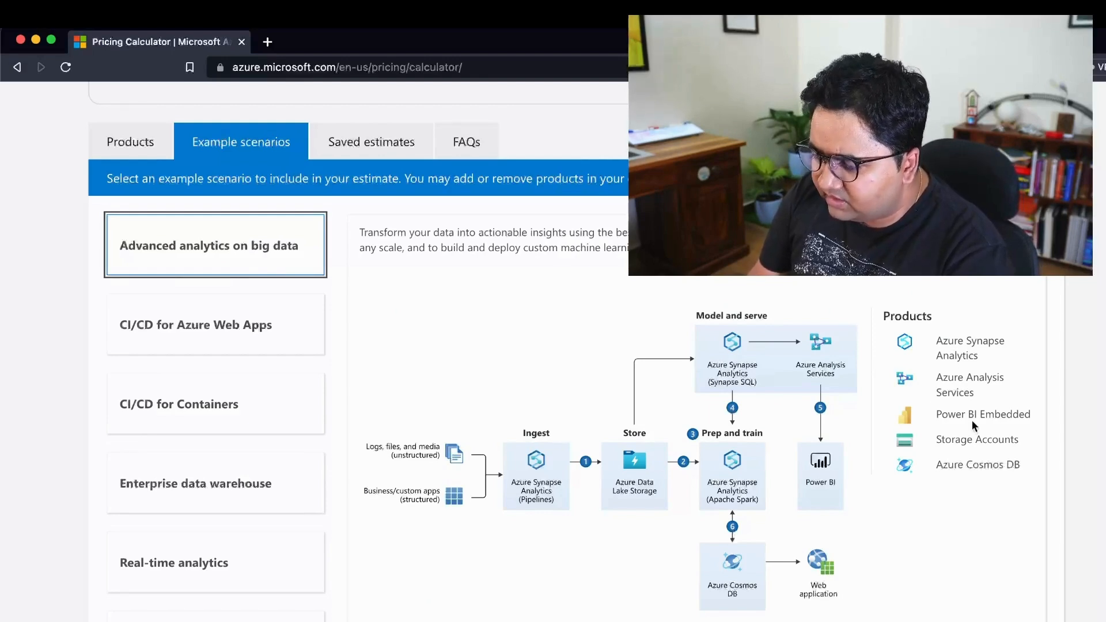
{"action": "scroll", "coordinate": [964, 442], "scroll_direction": "down", "scroll_amount": 2}
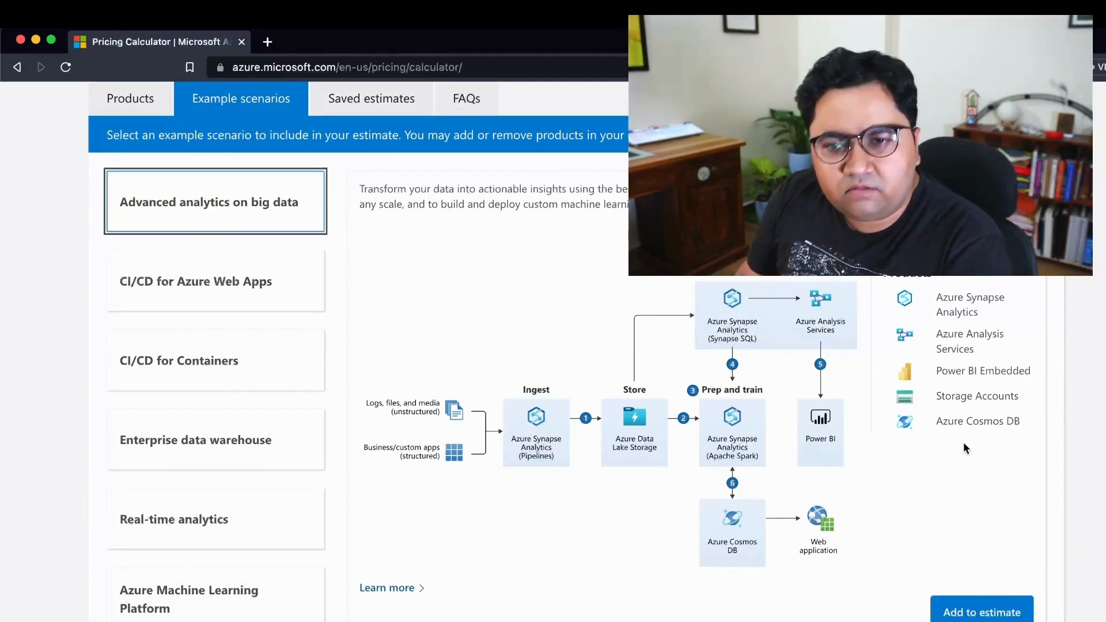
Search the product catalogue for "load" and add Load Balancer to the estimate
{"action": "scroll", "coordinate": [963, 448], "scroll_direction": "up", "scroll_amount": 6}
{"action": "left_click", "coordinate": [154, 369]}
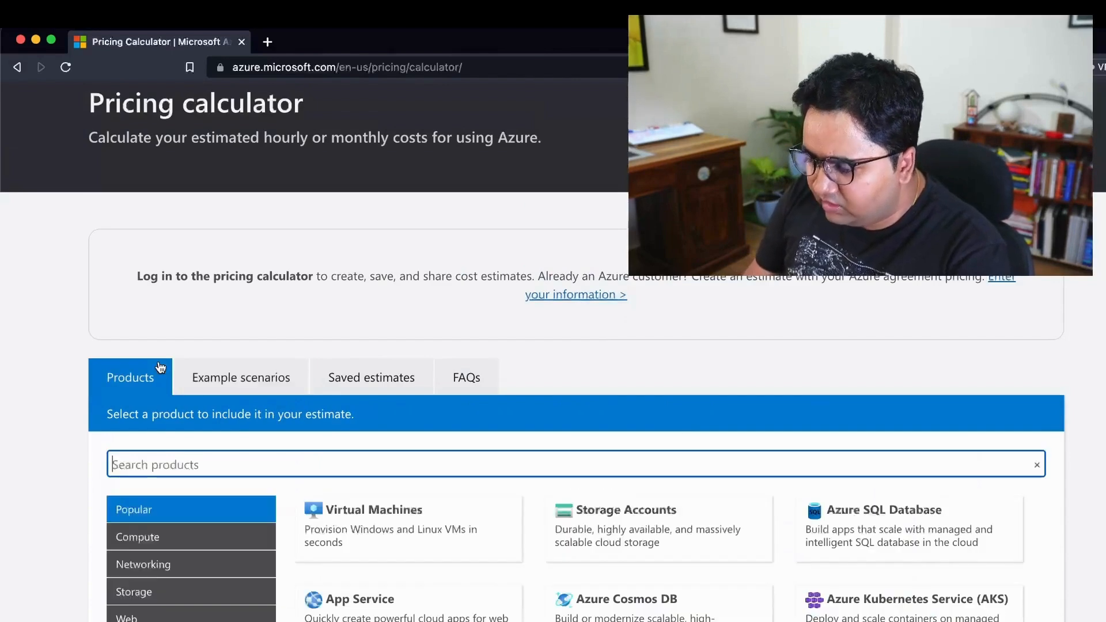
{"action": "scroll", "coordinate": [161, 367], "scroll_direction": "down", "scroll_amount": 3}
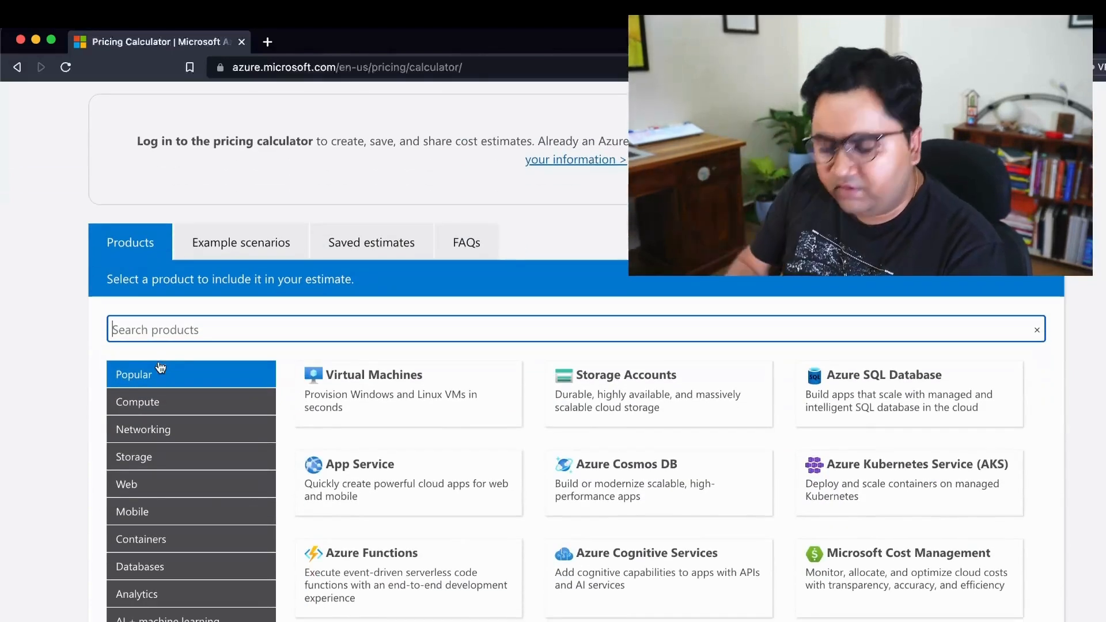
{"action": "type", "text": "load"}
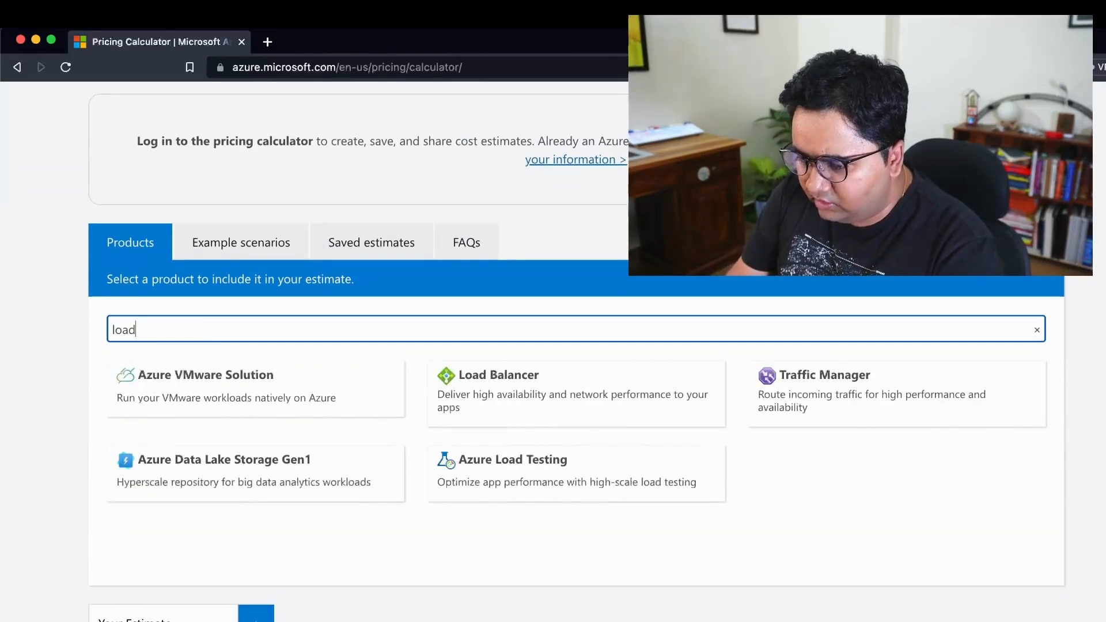
{"action": "left_click", "coordinate": [518, 375]}
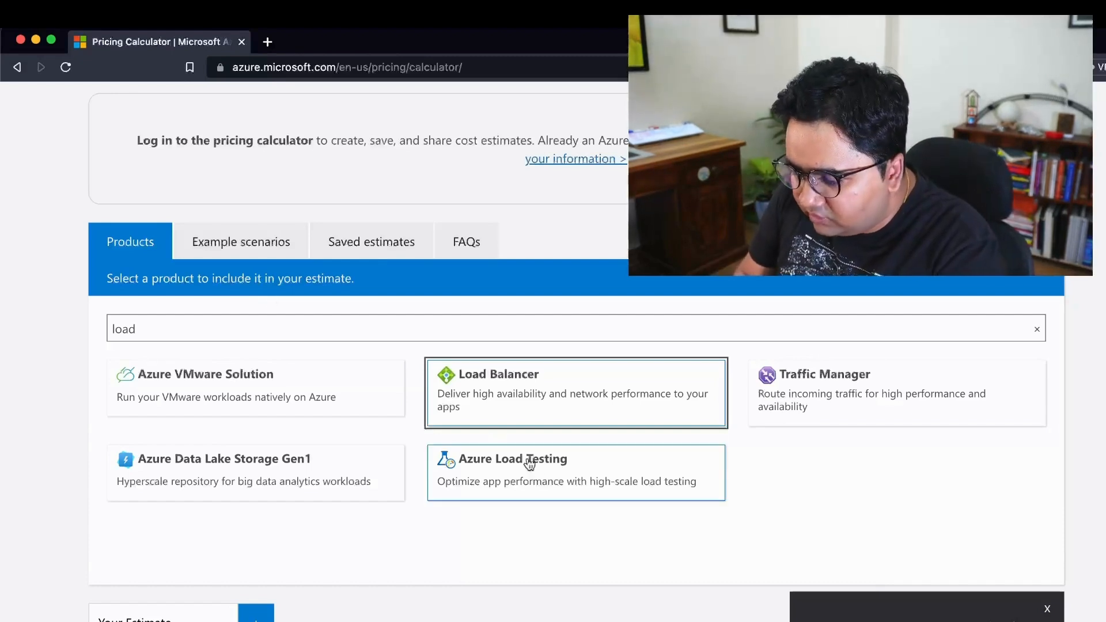
Clear the product search and add Virtual Machines and Storage Accounts to the estimate
{"action": "double_click", "coordinate": [203, 325]}
{"action": "key", "text": "BackSpace"}
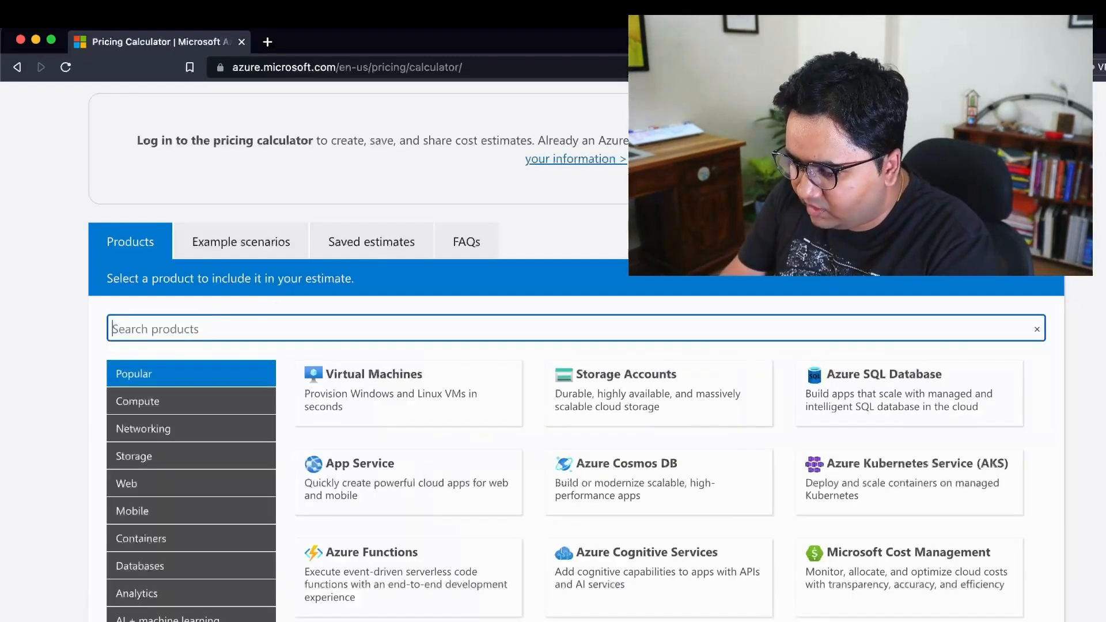
{"action": "left_click", "coordinate": [469, 395]}
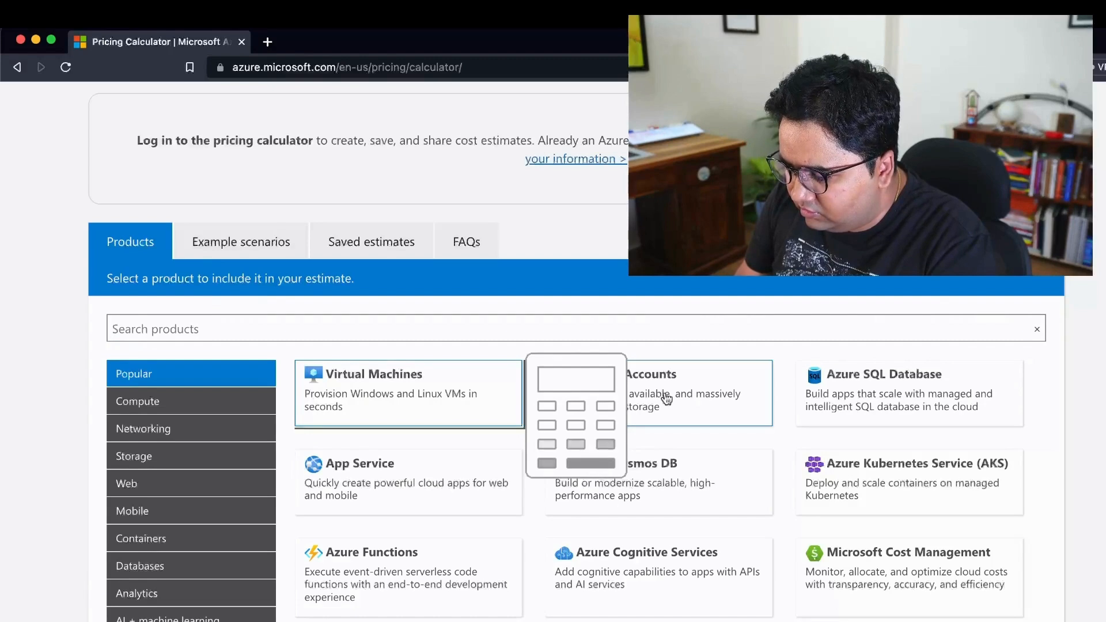
{"action": "scroll", "coordinate": [669, 398], "scroll_direction": "down", "scroll_amount": 3}
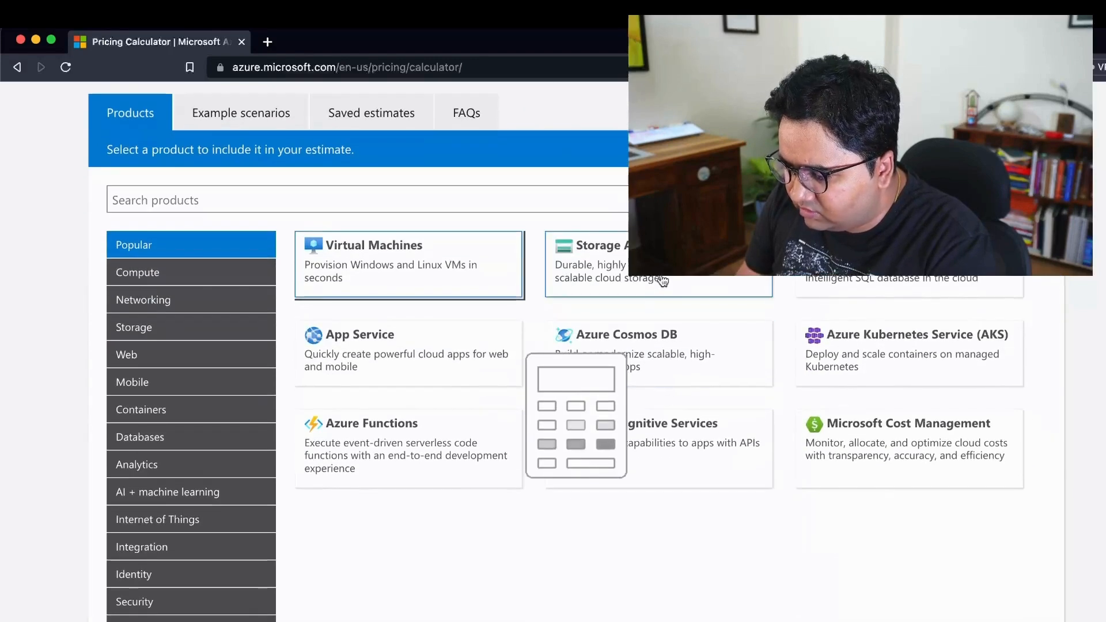
{"action": "left_click", "coordinate": [664, 278]}
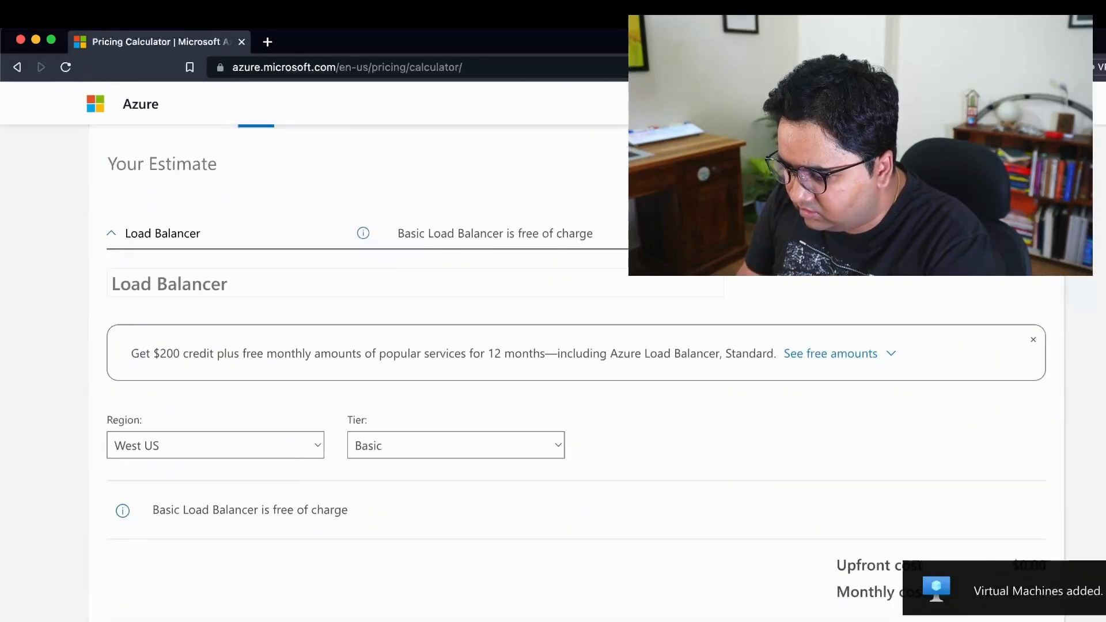
Collapse the Load Balancer, Storage Accounts and Virtual Machines entries in the estimate
{"action": "left_click", "coordinate": [110, 237]}
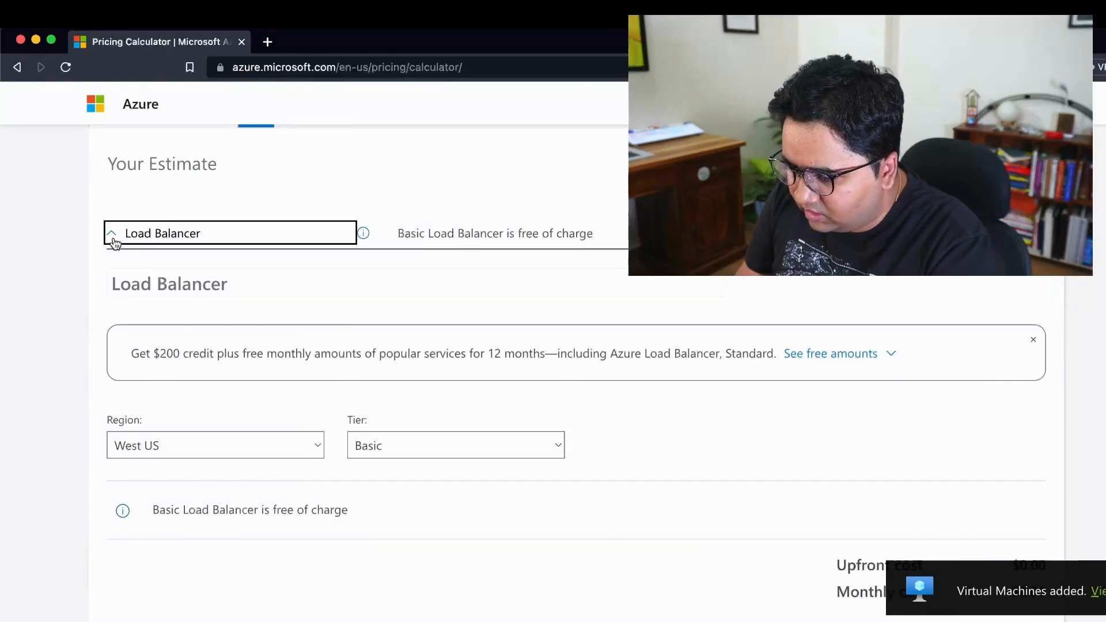
{"action": "left_click", "coordinate": [114, 268]}
{"action": "left_click", "coordinate": [114, 297]}
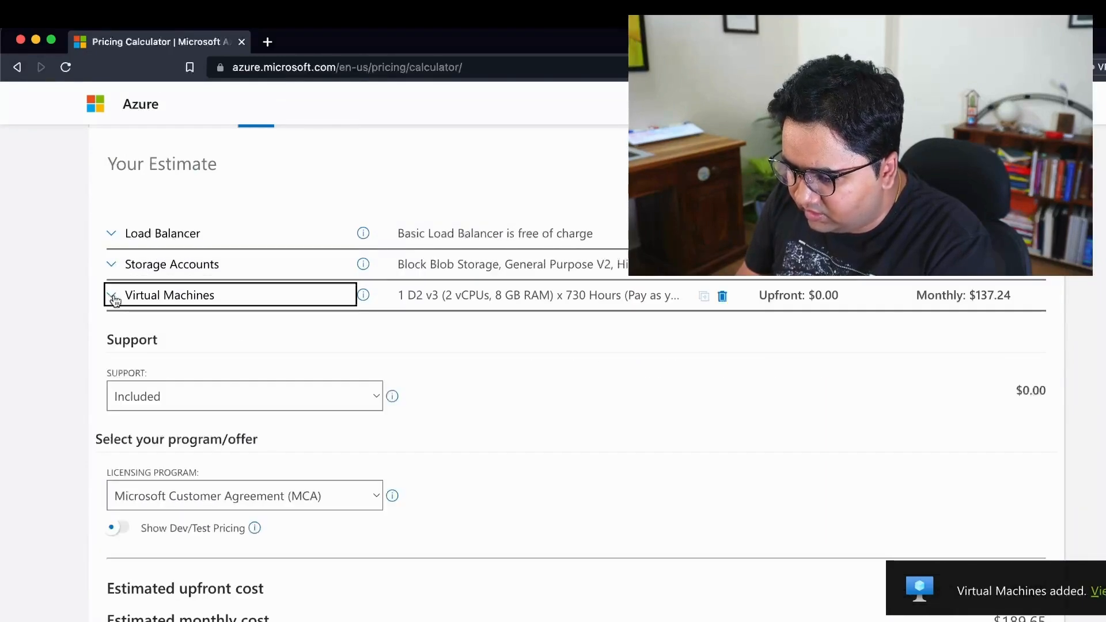
Search the products for "post" and add Azure Database for PostgreSQL to the estimate
{"action": "scroll", "coordinate": [123, 336], "scroll_direction": "up", "scroll_amount": 15}
{"action": "scroll", "coordinate": [344, 359], "scroll_direction": "down", "scroll_amount": 2}
{"action": "scroll", "coordinate": [344, 359], "scroll_direction": "down", "scroll_amount": 1}
{"action": "left_click", "coordinate": [344, 357]}
{"action": "type", "text": "post"}
{"action": "left_click", "coordinate": [321, 425]}
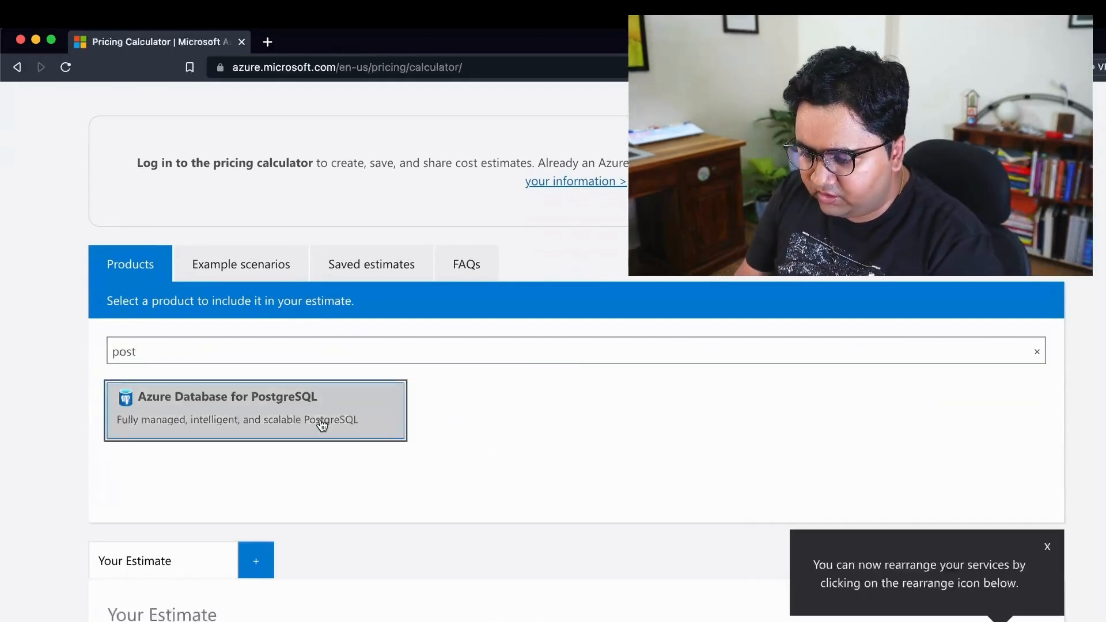
Clear the product search and add App Service to the estimate
{"action": "triple_click", "coordinate": [277, 343]}
{"action": "key", "text": "BackSpace"}
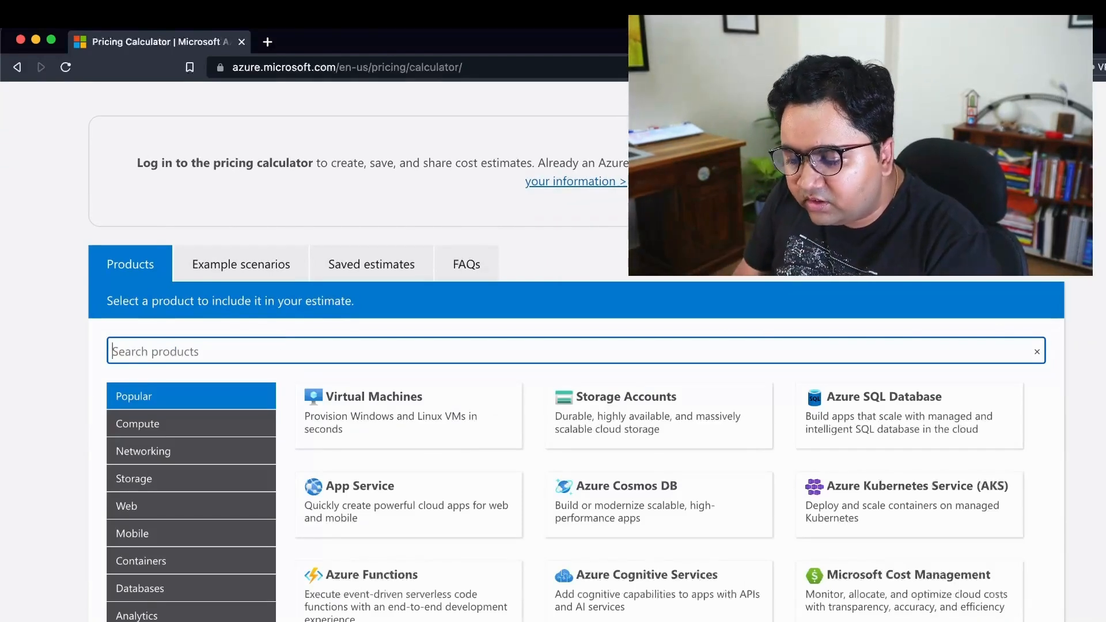
{"action": "left_click", "coordinate": [430, 512]}
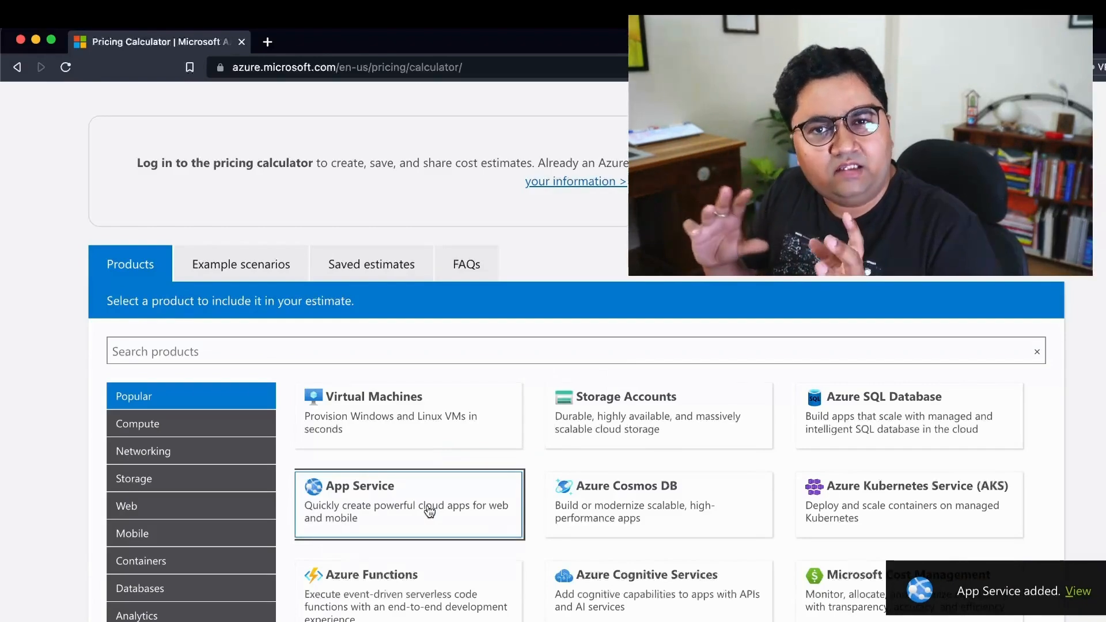
Collapse the Azure Database for PostgreSQL and App Service entries in the estimate
{"action": "scroll", "coordinate": [429, 511], "scroll_direction": "down", "scroll_amount": 20}
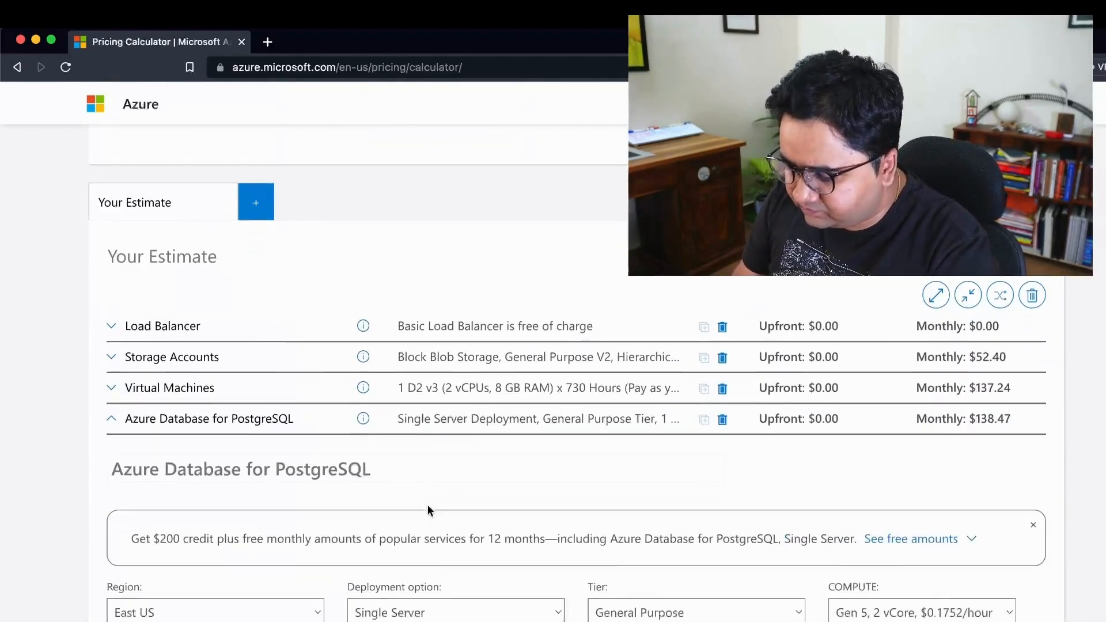
{"action": "left_click", "coordinate": [111, 376]}
{"action": "left_click", "coordinate": [111, 405]}
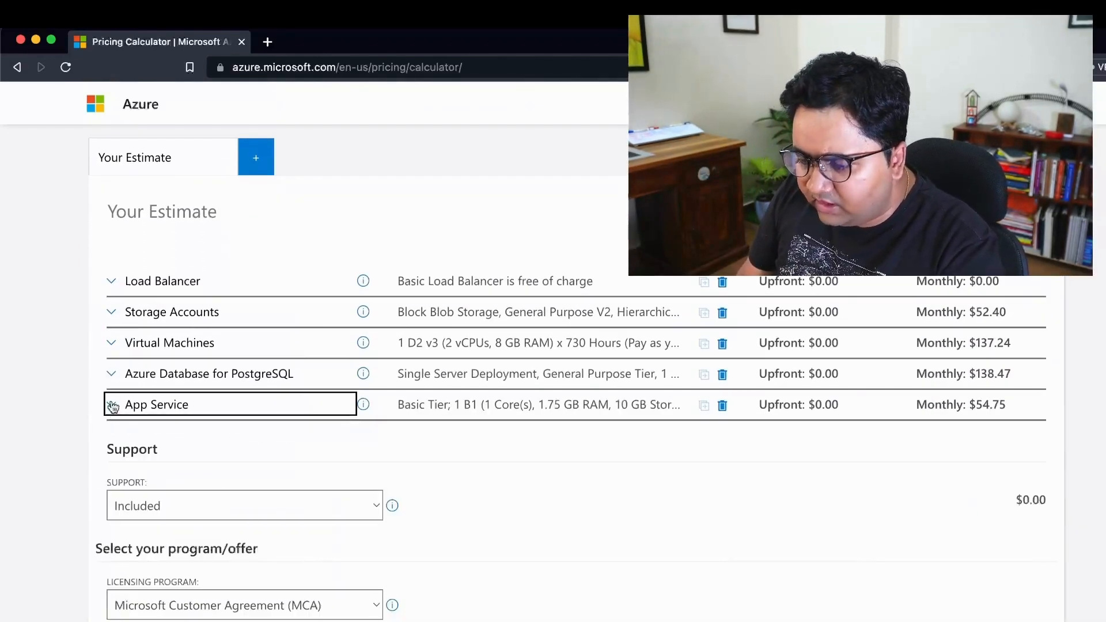
Expand the Load Balancer entry in the estimate and set its tier to Standard
{"action": "left_click", "coordinate": [114, 283]}
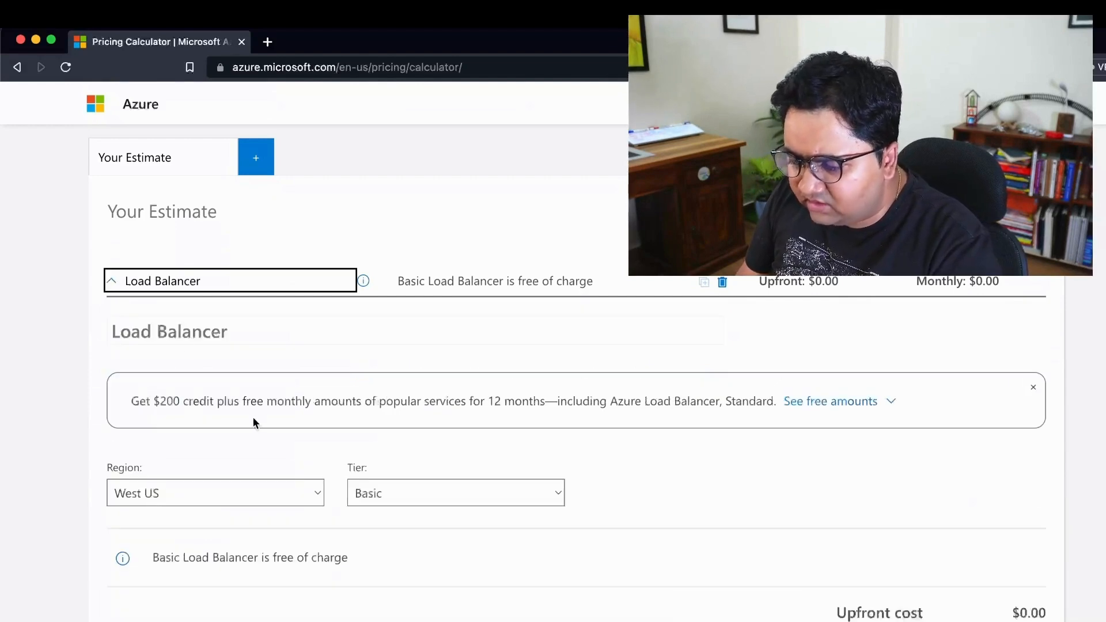
{"action": "scroll", "coordinate": [253, 423], "scroll_direction": "down", "scroll_amount": 1}
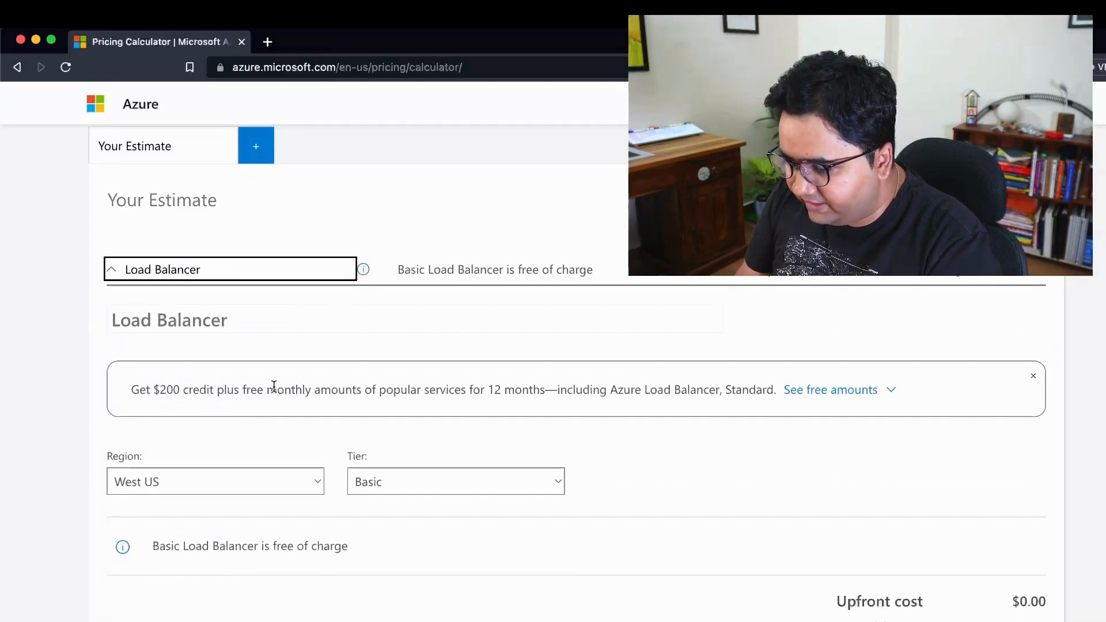
{"action": "left_click", "coordinate": [233, 482]}
{"action": "left_click", "coordinate": [233, 481]}
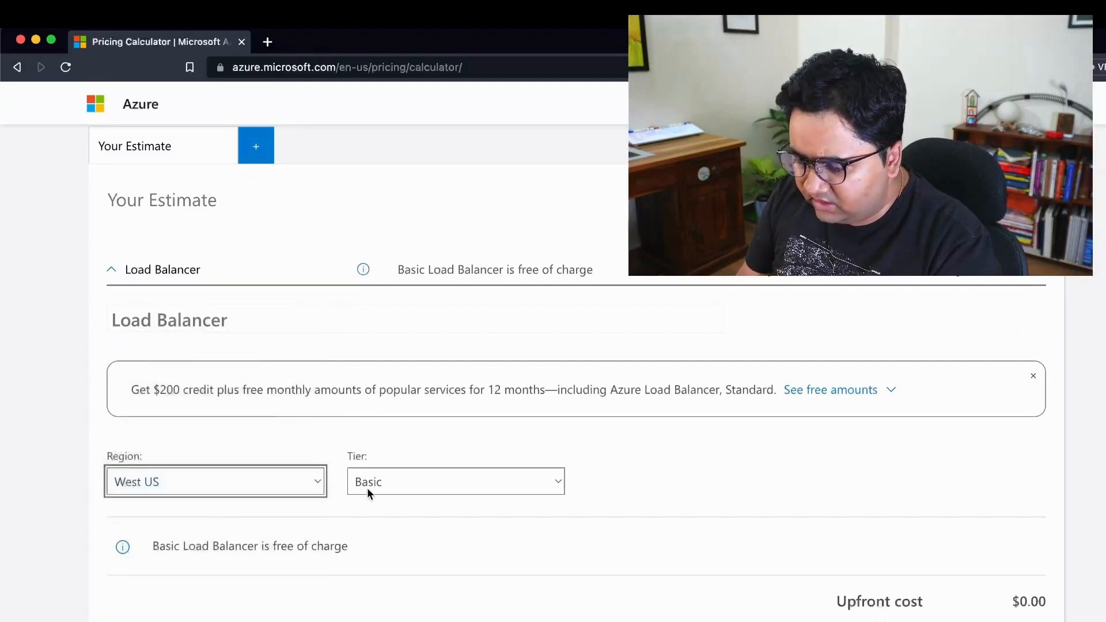
{"action": "left_click", "coordinate": [368, 487]}
{"action": "left_click", "coordinate": [293, 518]}
{"action": "left_click", "coordinate": [415, 483]}
{"action": "left_click", "coordinate": [415, 504]}
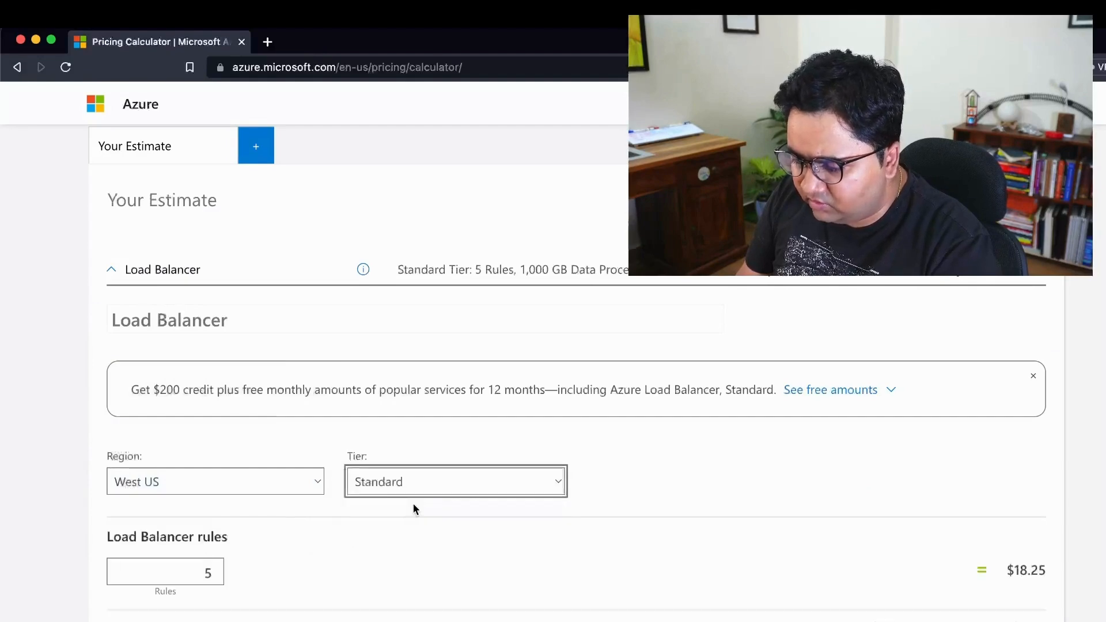
Set the number of Load Balancer rules to 3 and review the data processed and cost figures
{"action": "scroll", "coordinate": [413, 504], "scroll_direction": "down", "scroll_amount": 3}
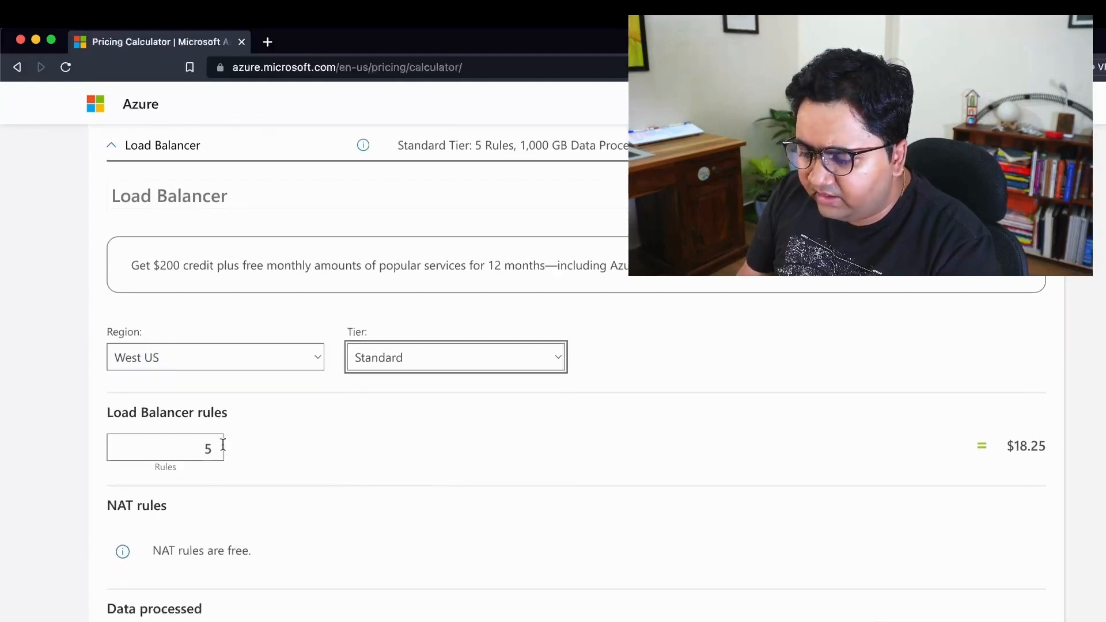
{"action": "left_click", "coordinate": [217, 442]}
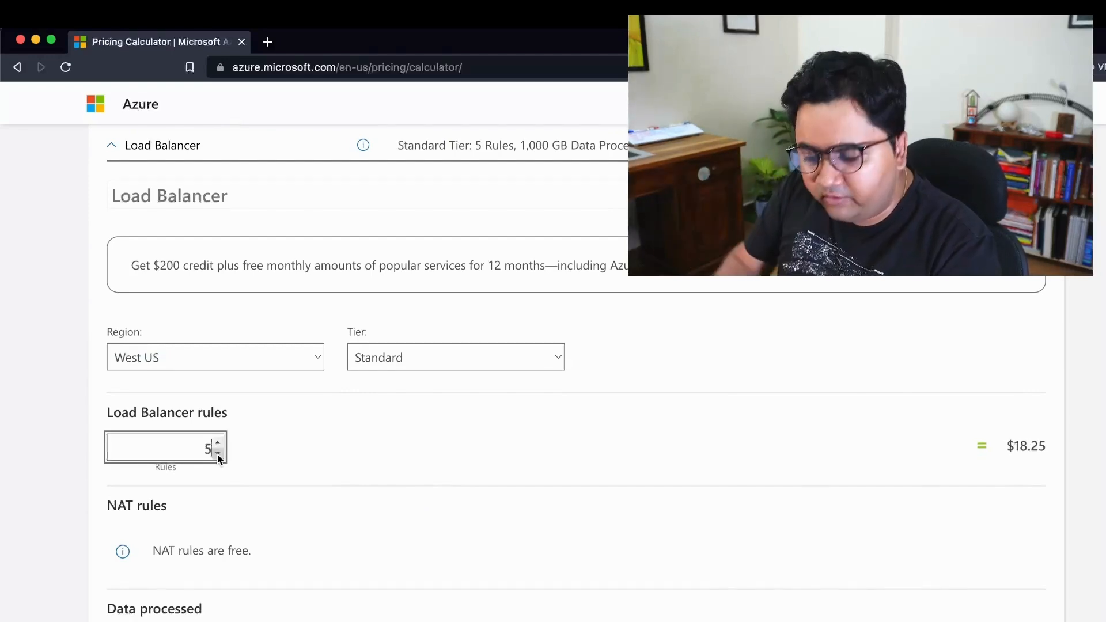
{"action": "left_click", "coordinate": [217, 455]}
{"action": "left_click", "coordinate": [217, 455]}
{"action": "scroll", "coordinate": [216, 456], "scroll_direction": "down", "scroll_amount": 2}
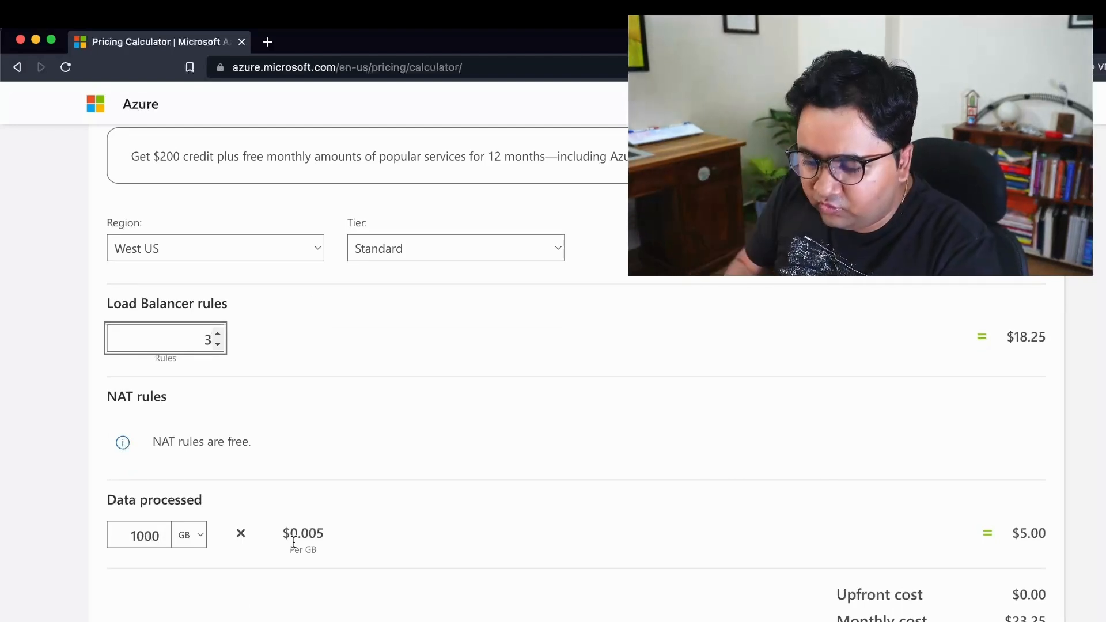
{"action": "scroll", "coordinate": [294, 542], "scroll_direction": "down", "scroll_amount": 1}
{"action": "scroll", "coordinate": [293, 546], "scroll_direction": "up", "scroll_amount": 1}
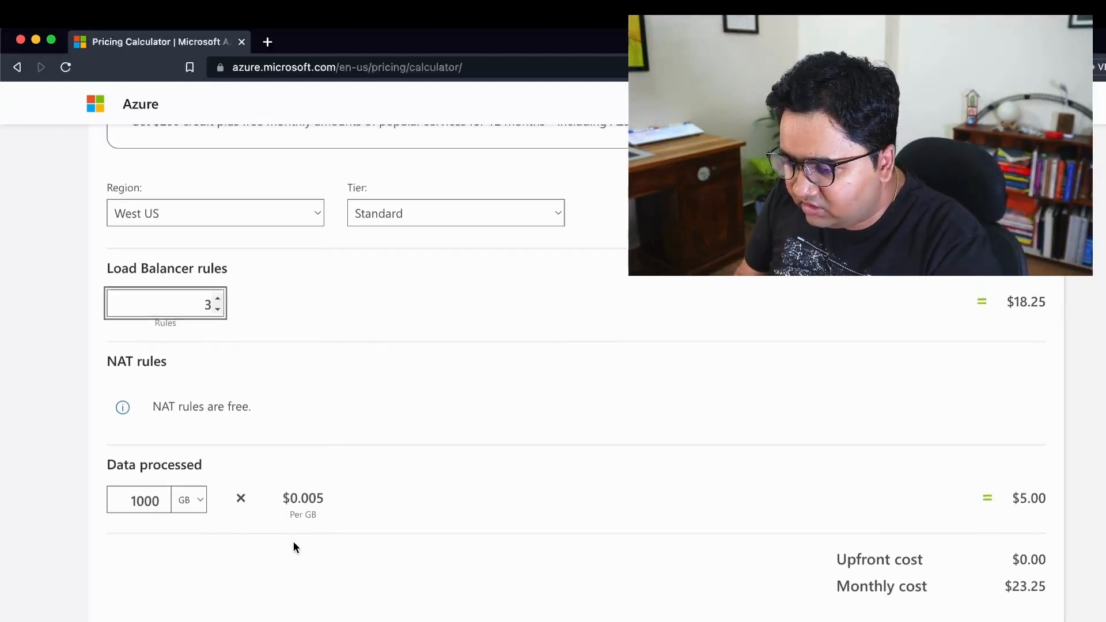
Try the Gateway and Basic tiers for the Load Balancer, and return the tier to Standard
{"action": "left_click", "coordinate": [407, 219]}
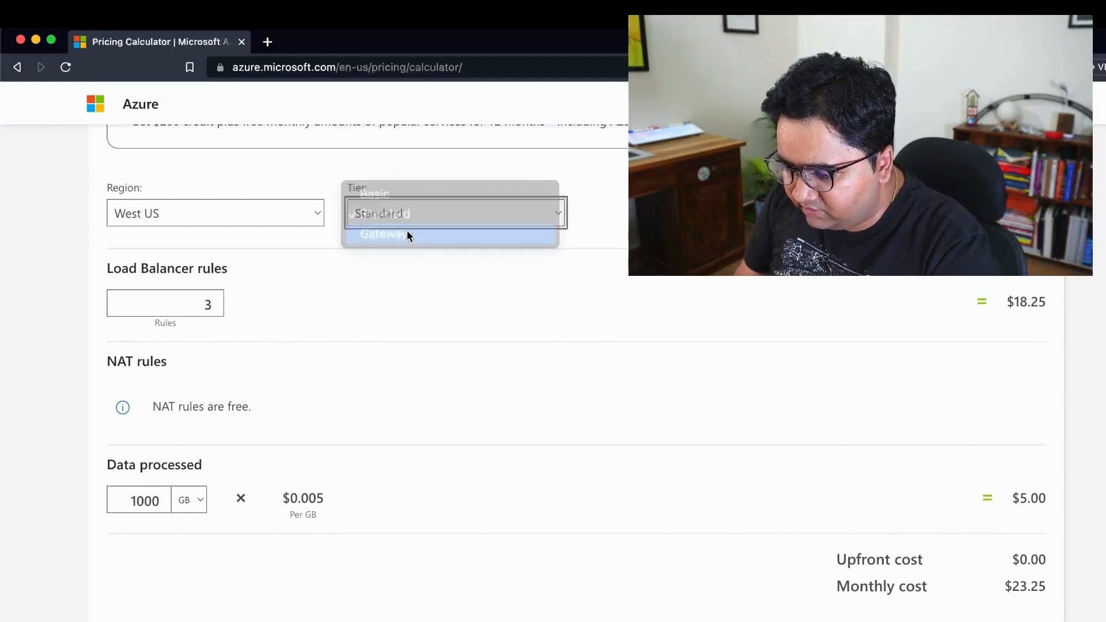
{"action": "left_click", "coordinate": [406, 231]}
{"action": "left_click", "coordinate": [416, 207]}
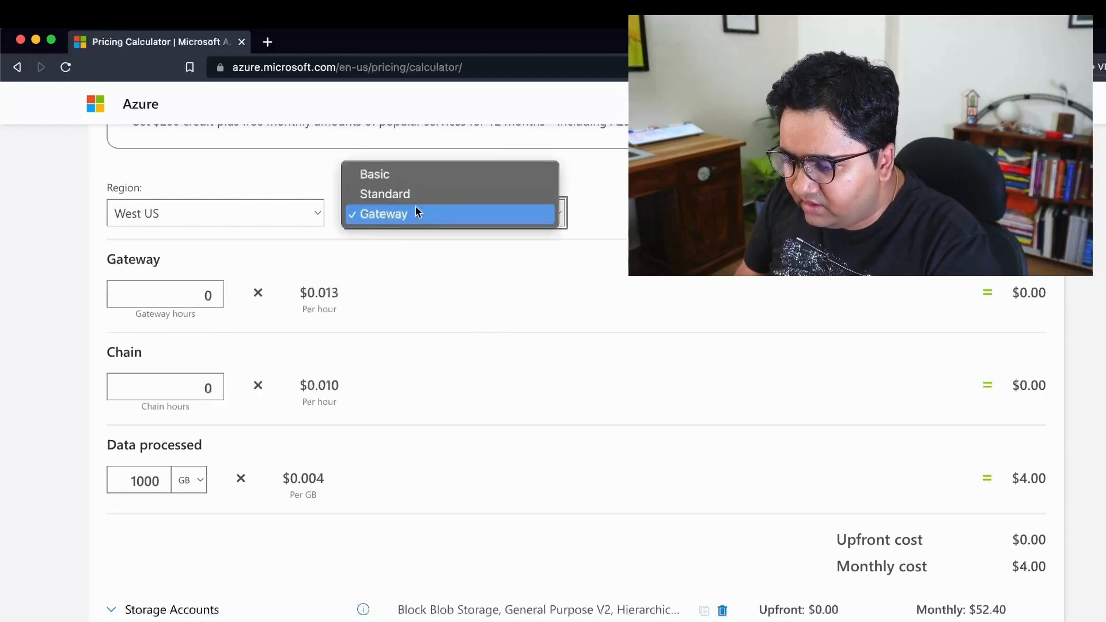
{"action": "left_click", "coordinate": [407, 174]}
{"action": "scroll", "coordinate": [291, 268], "scroll_direction": "up", "scroll_amount": 3}
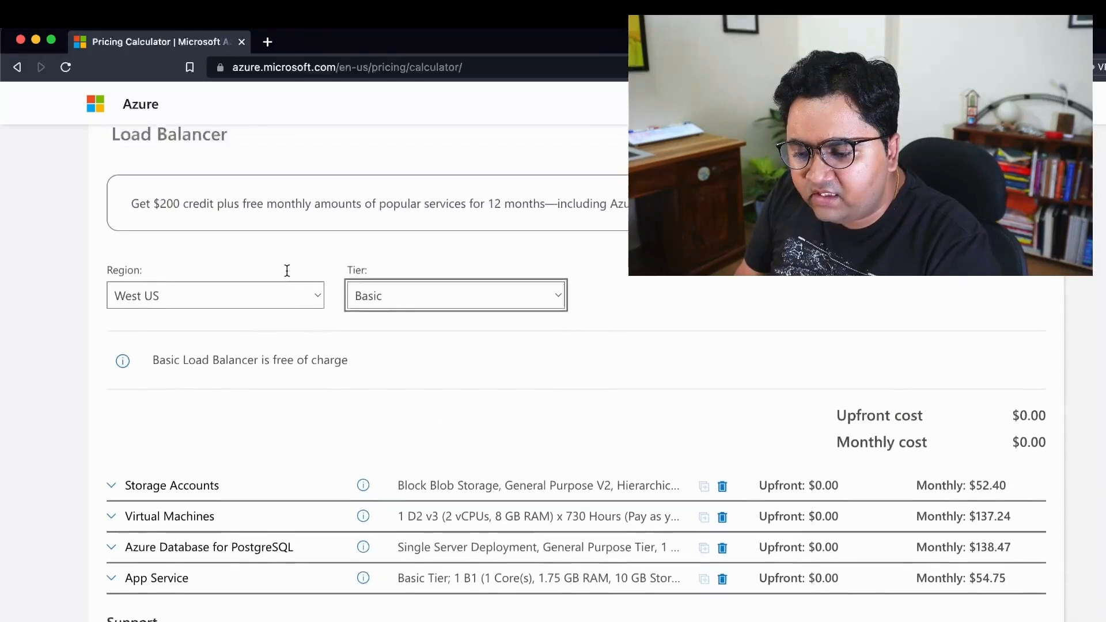
{"action": "left_click", "coordinate": [396, 346]}
{"action": "left_click", "coordinate": [399, 363]}
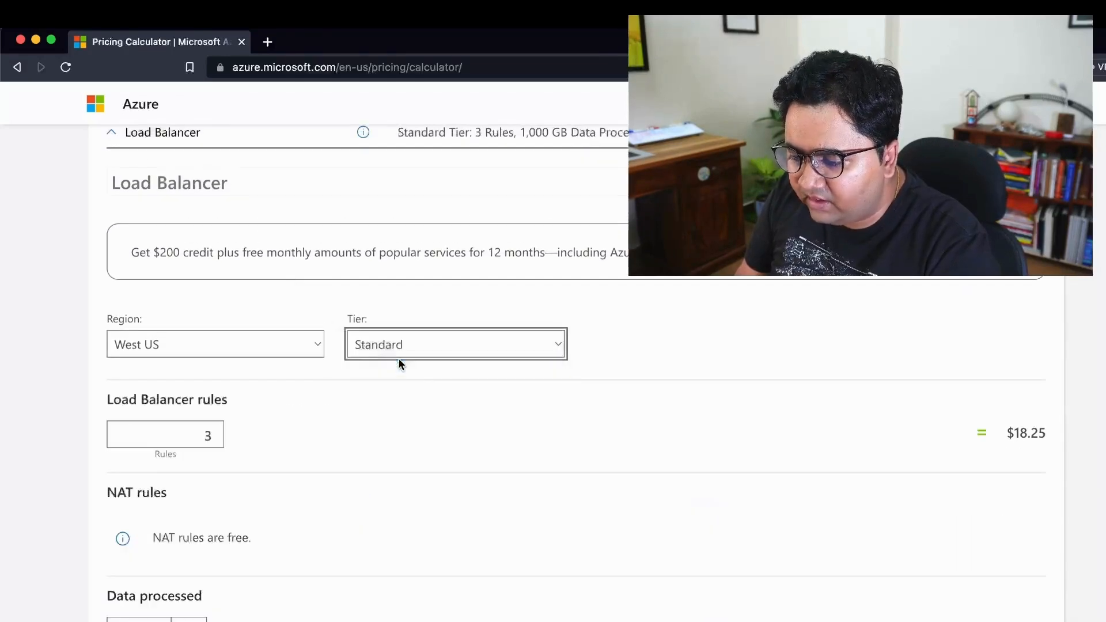
Set the number of Load Balancer rules to 5 and change the tier to Basic
{"action": "left_click", "coordinate": [218, 429]}
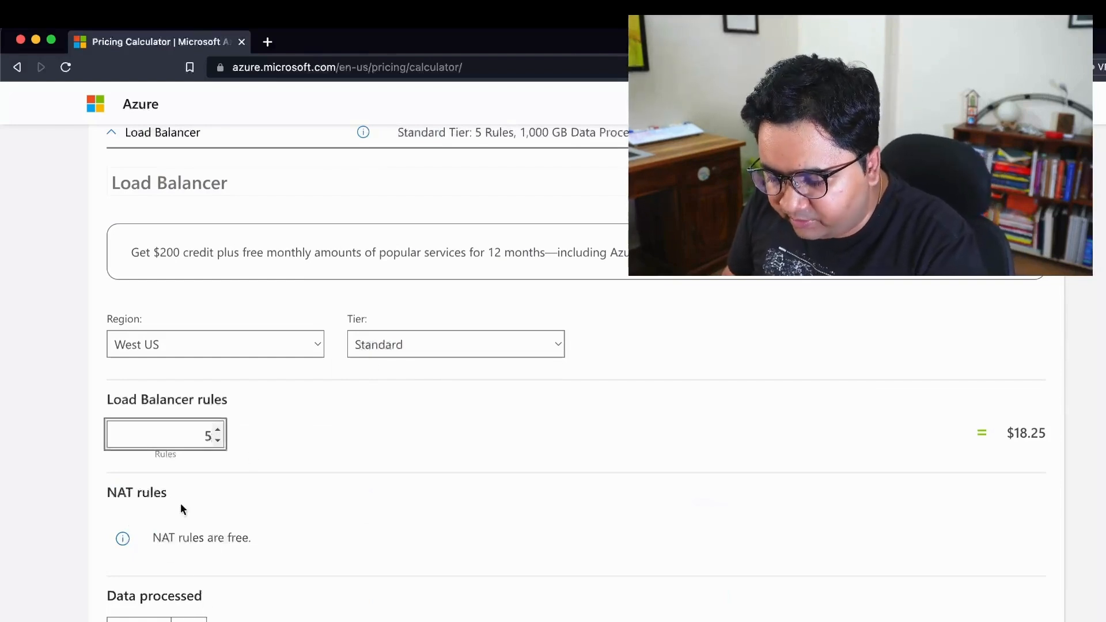
{"action": "left_click", "coordinate": [389, 348]}
{"action": "left_click", "coordinate": [352, 323]}
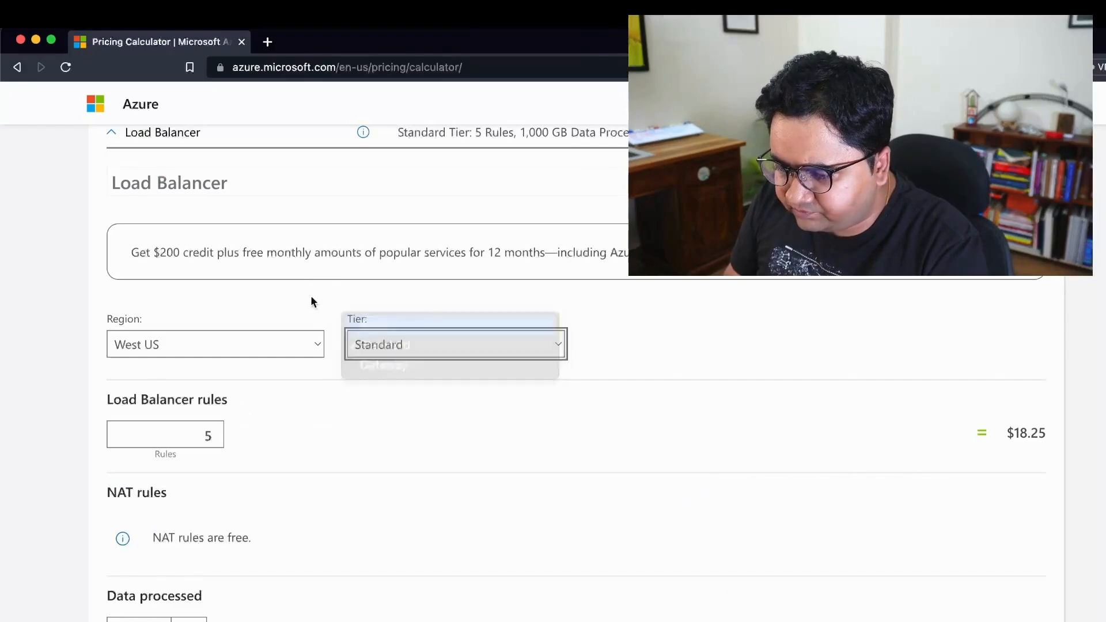
Collapse the Load Balancer entry in the estimate and expand the Storage Accounts entry
{"action": "left_click", "coordinate": [114, 136]}
{"action": "left_click", "coordinate": [115, 166]}
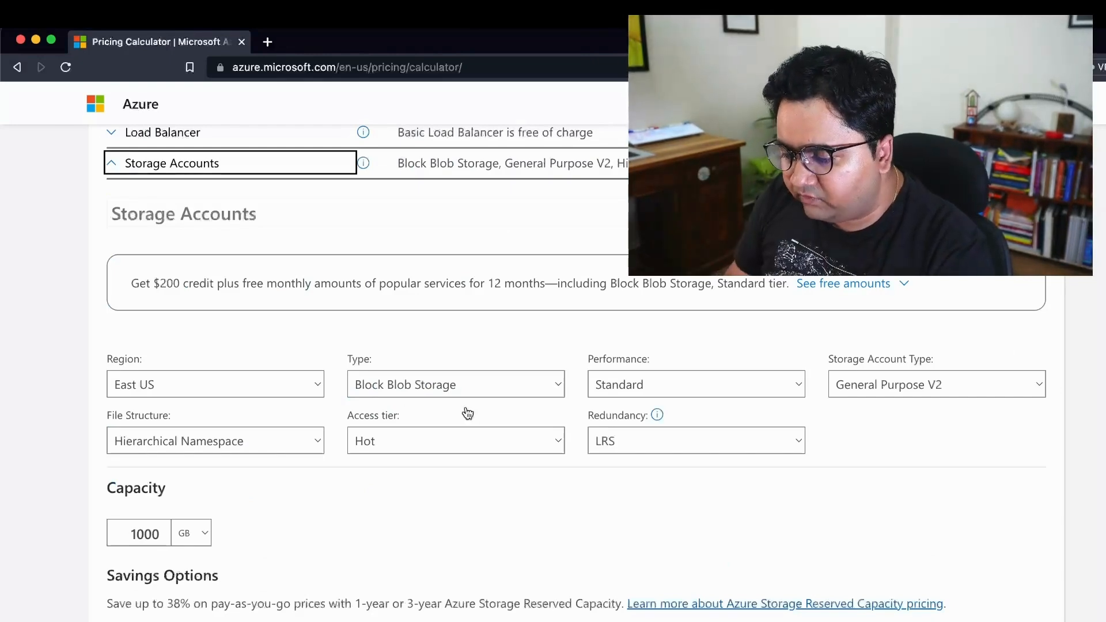
Try Data Lake Storage Gen2 as the storage account's type, check its costs, and restore Block Blob Storage
{"action": "left_click", "coordinate": [456, 384]}
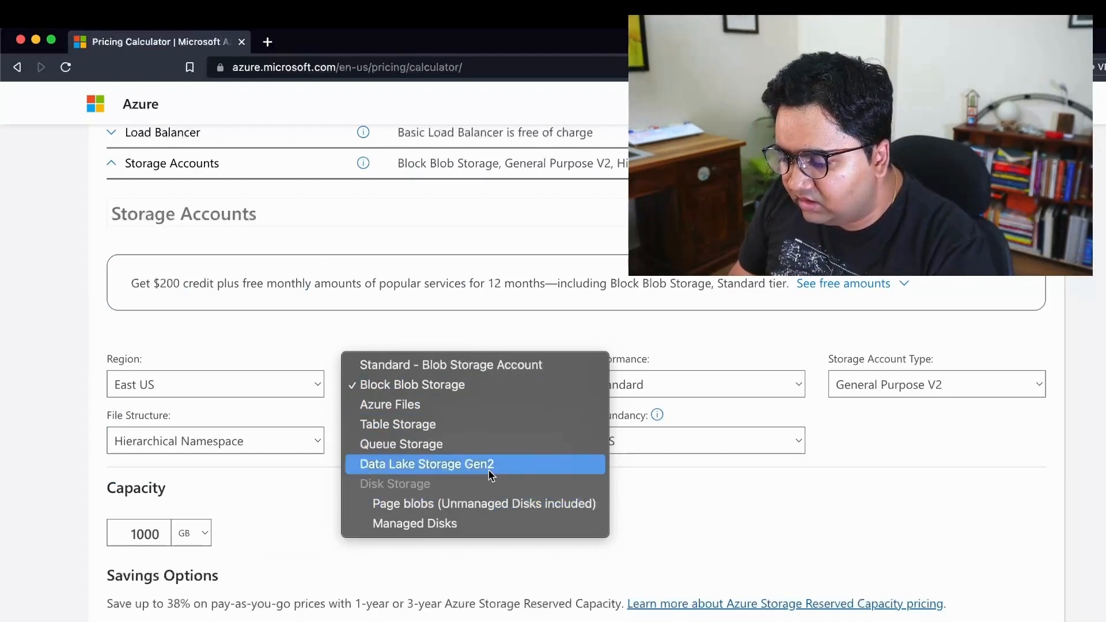
{"action": "left_click", "coordinate": [460, 470]}
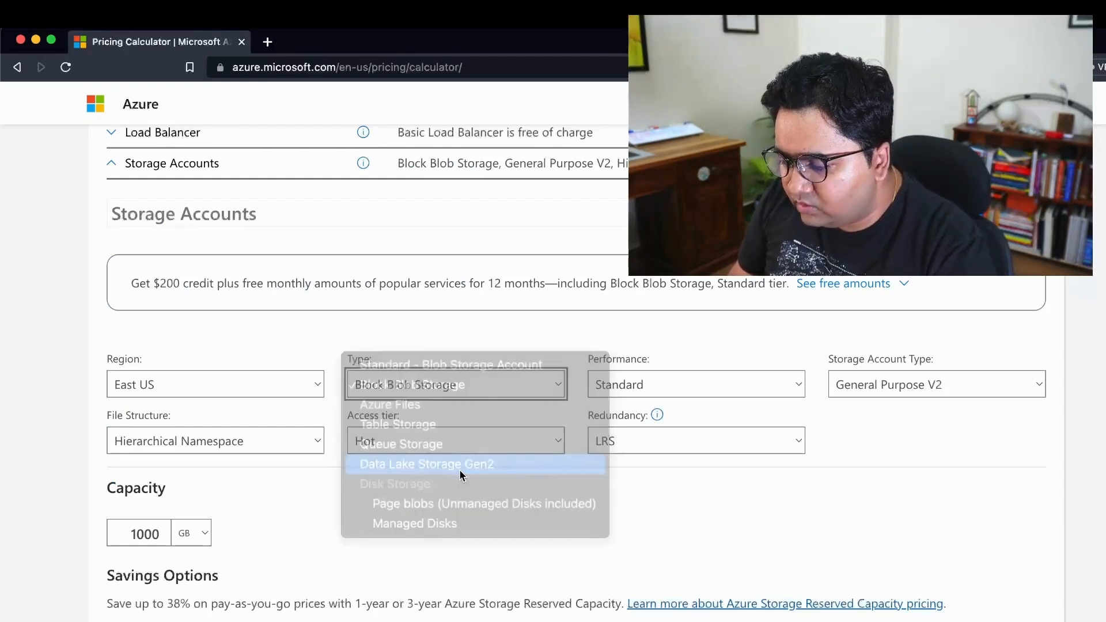
{"action": "scroll", "coordinate": [459, 470], "scroll_direction": "down", "scroll_amount": 5}
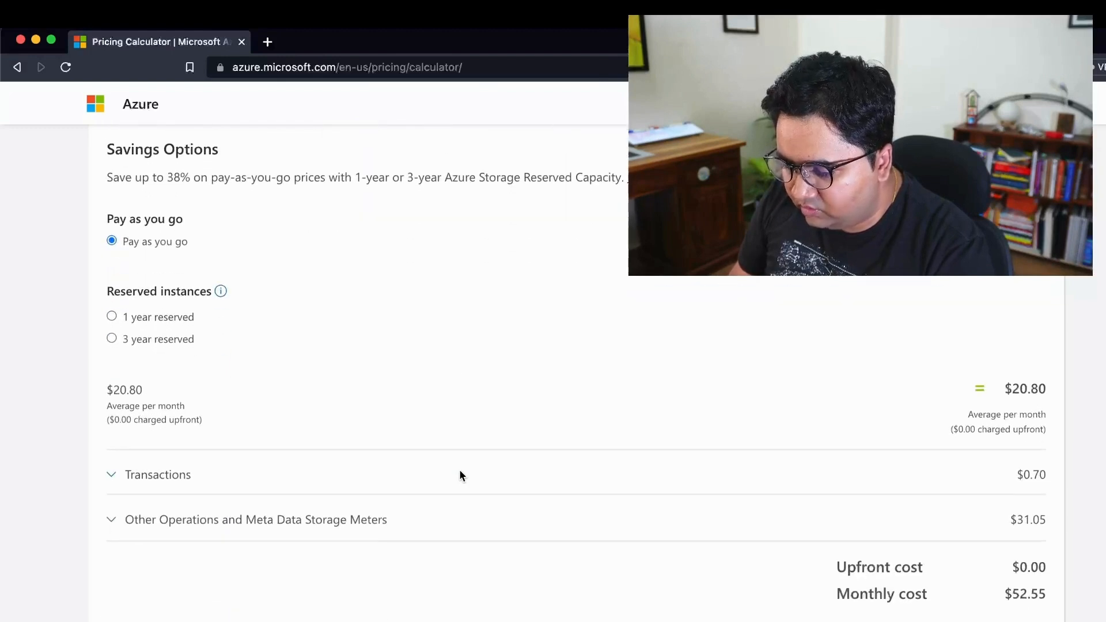
{"action": "scroll", "coordinate": [460, 471], "scroll_direction": "up", "scroll_amount": 5}
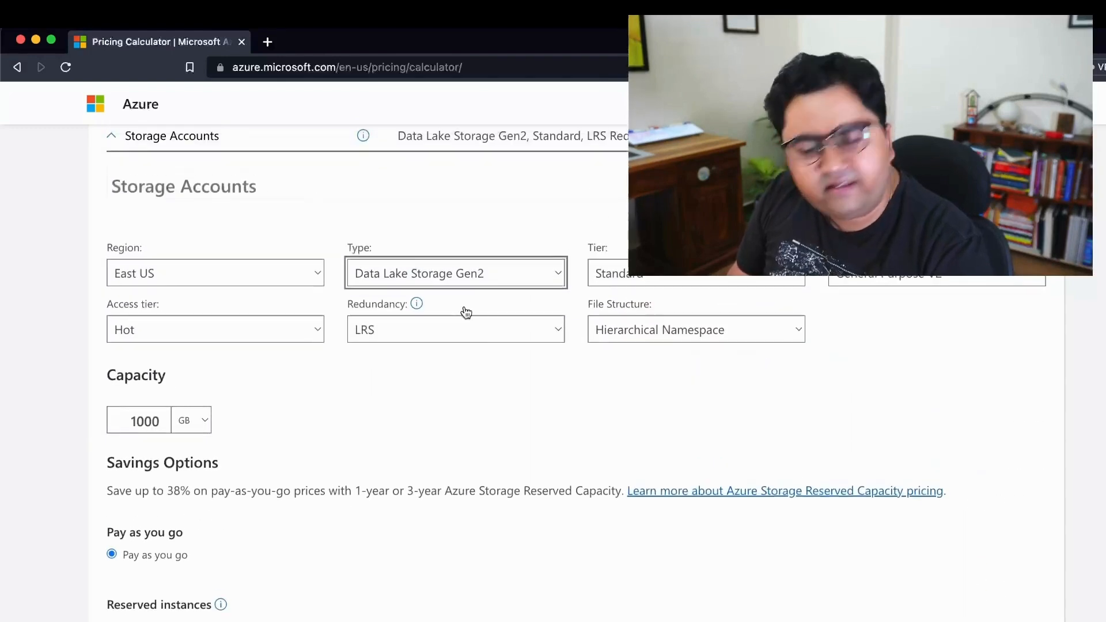
{"action": "left_click", "coordinate": [461, 278]}
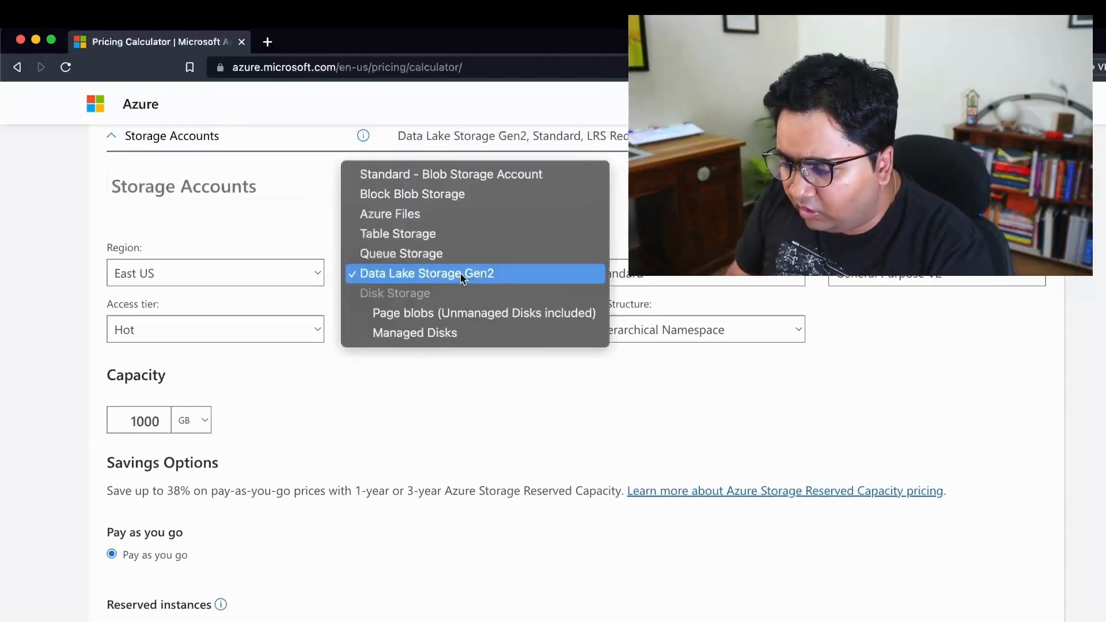
{"action": "left_click", "coordinate": [451, 195]}
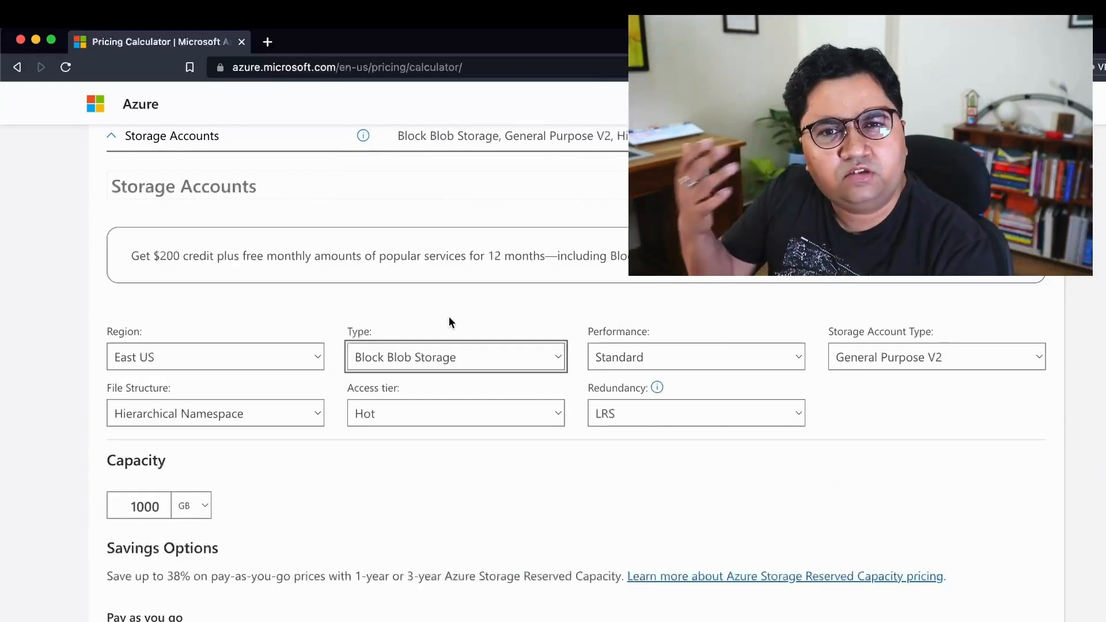
Try Premium performance for the Block Blob Storage and return it to Standard
{"action": "left_click", "coordinate": [653, 359]}
{"action": "left_click", "coordinate": [653, 360]}
{"action": "left_click", "coordinate": [659, 364]}
{"action": "left_click", "coordinate": [666, 344]}
{"action": "left_click", "coordinate": [684, 356]}
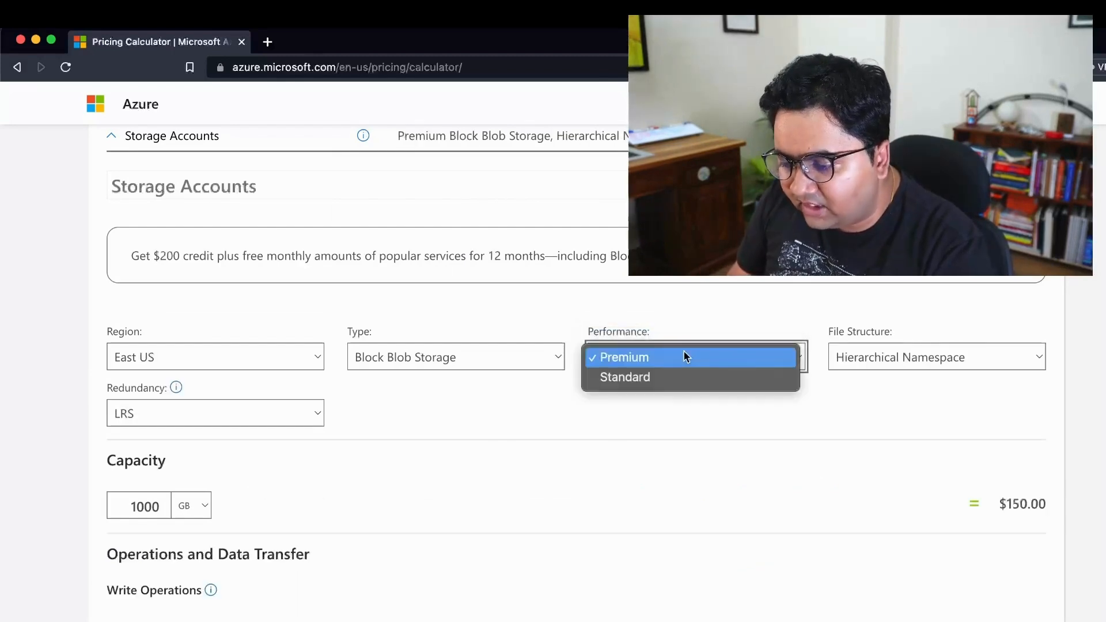
{"action": "left_click", "coordinate": [683, 377]}
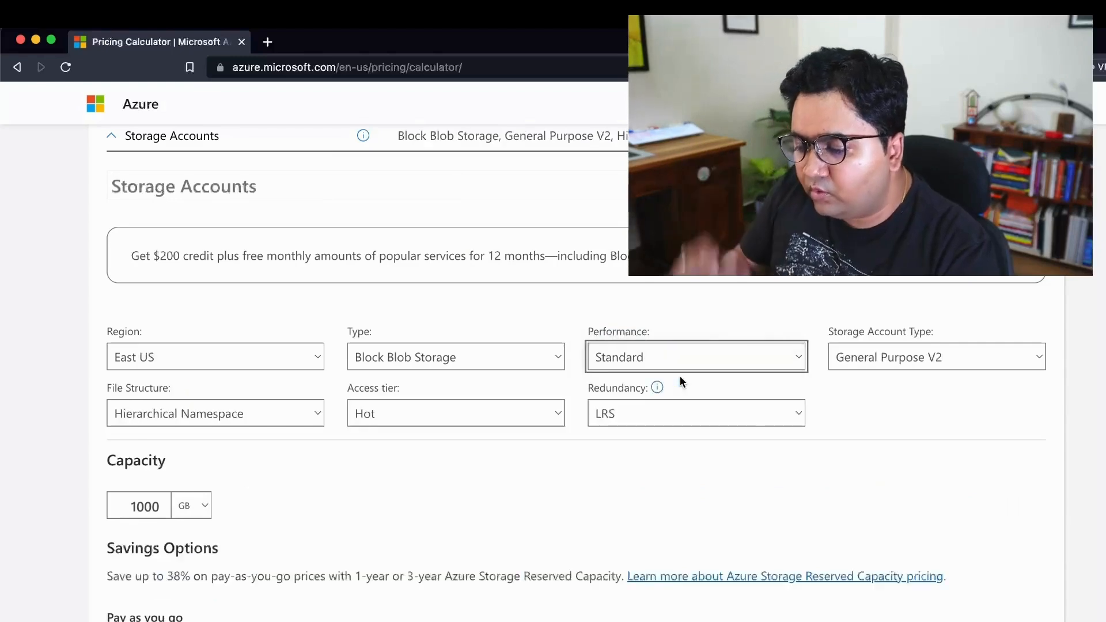
Examine the available options for the storage account's performance, account type, file structure, access tier and redundancy
{"action": "left_click", "coordinate": [701, 354]}
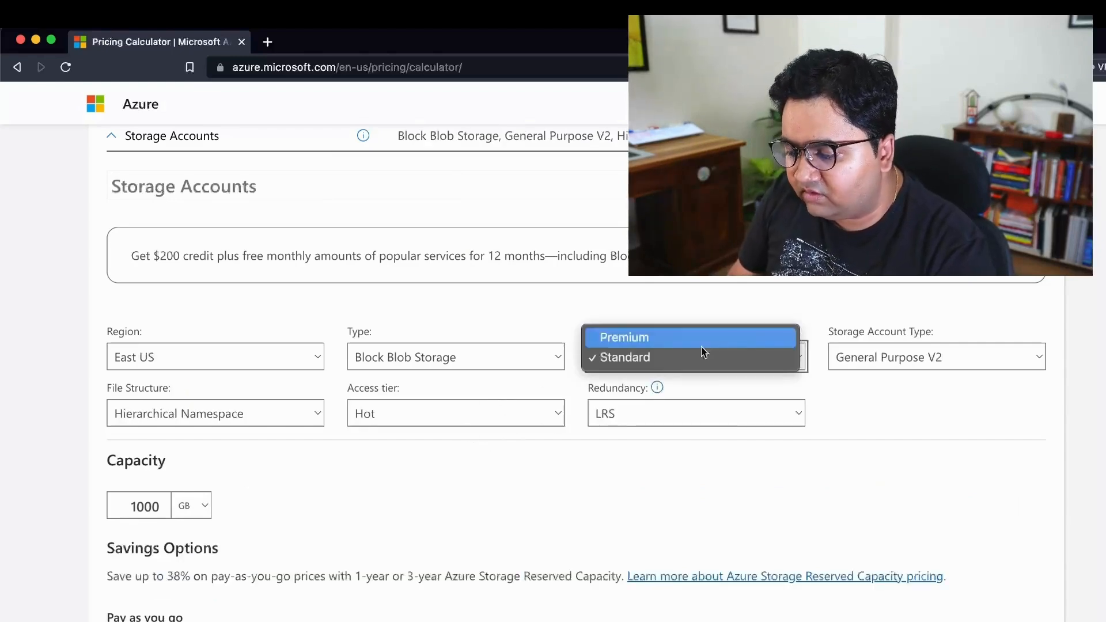
{"action": "left_click", "coordinate": [878, 385]}
{"action": "left_click", "coordinate": [880, 365]}
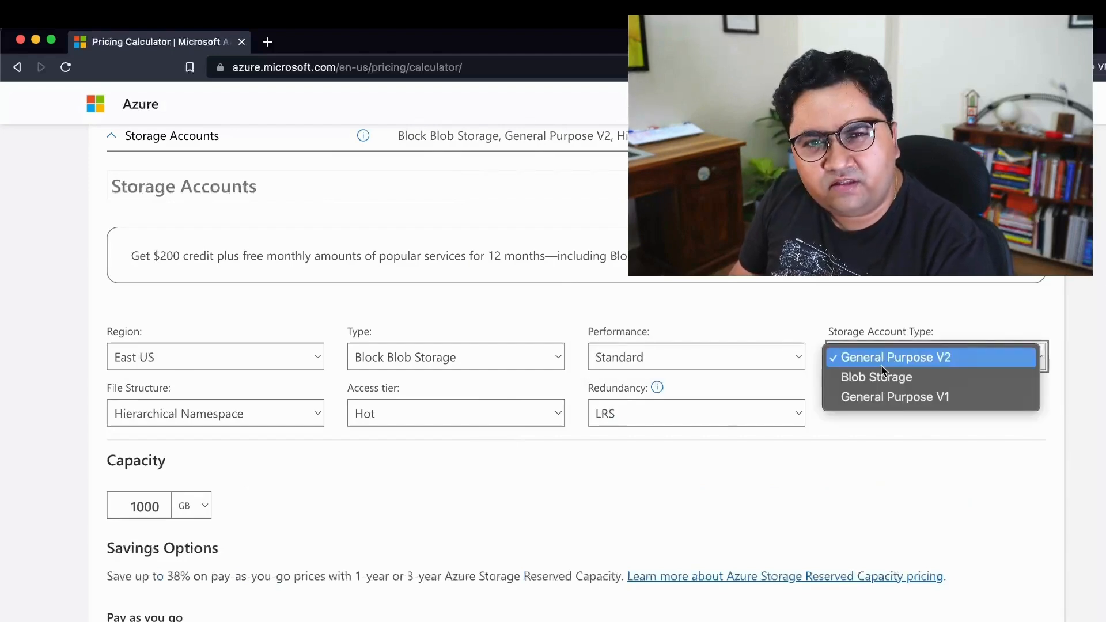
{"action": "left_click", "coordinate": [881, 365]}
{"action": "left_click", "coordinate": [267, 416]}
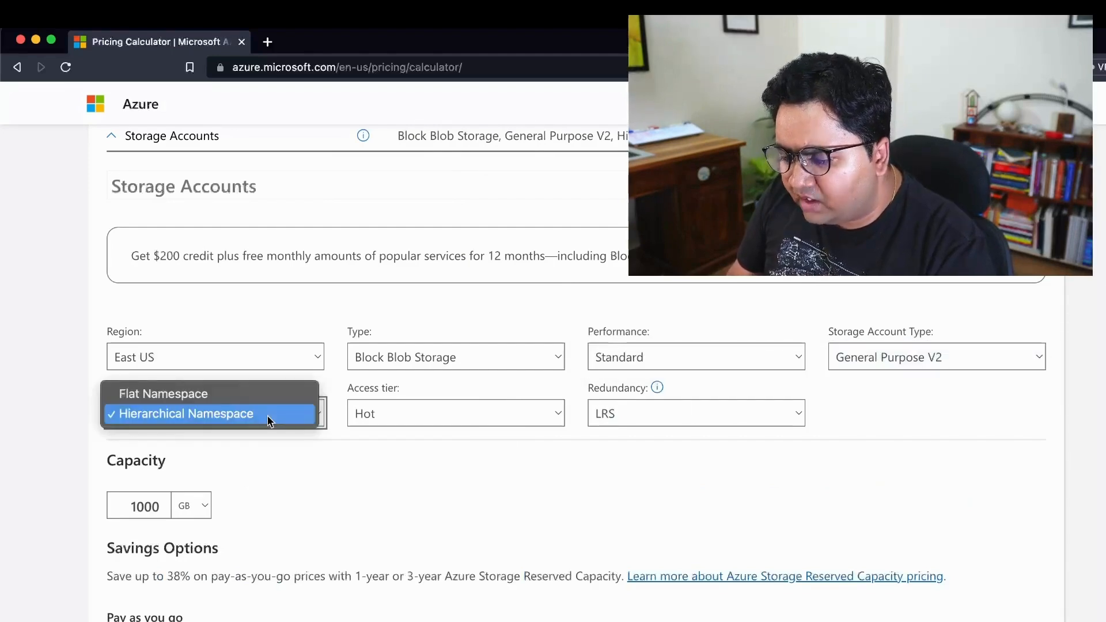
{"action": "left_click", "coordinate": [267, 416]}
{"action": "left_click", "coordinate": [412, 417]}
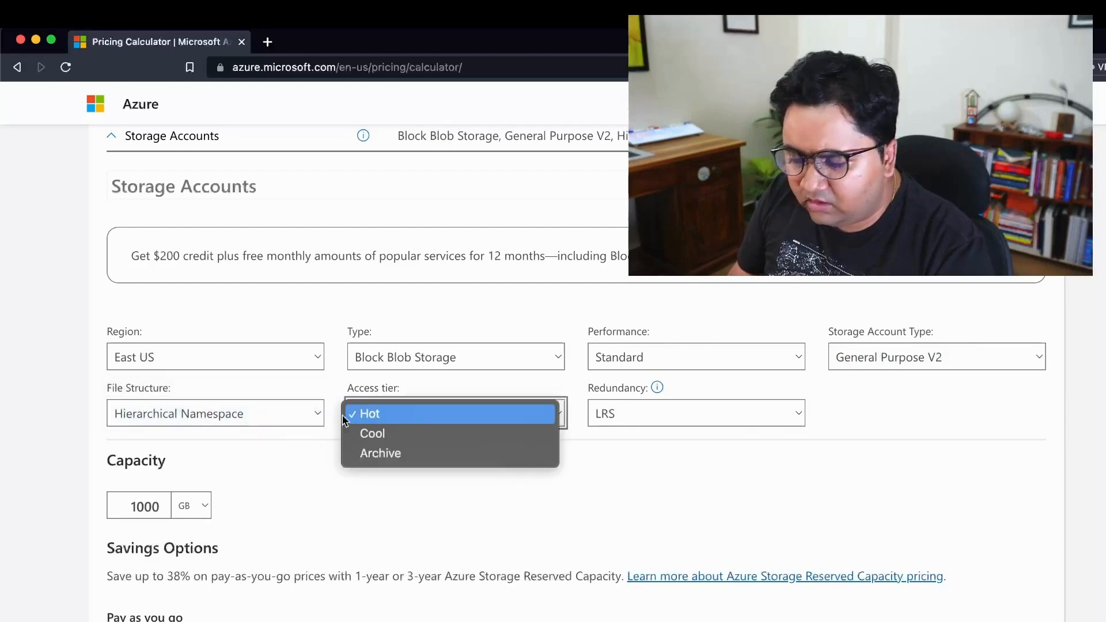
{"action": "left_click", "coordinate": [408, 420]}
{"action": "left_click", "coordinate": [260, 415]}
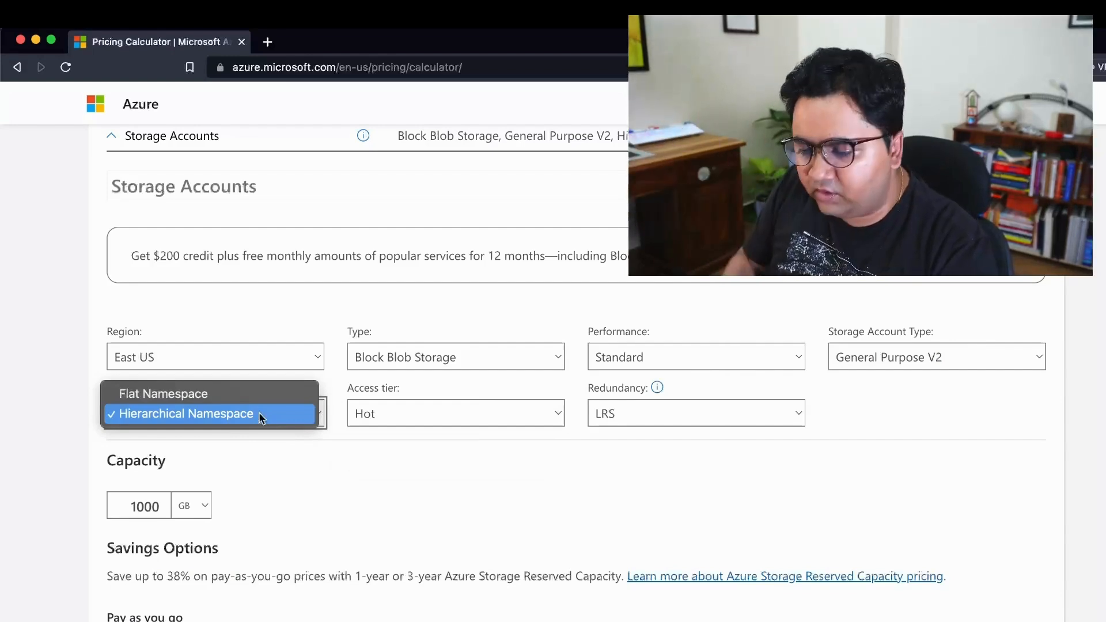
{"action": "left_click", "coordinate": [404, 445]}
{"action": "left_click", "coordinate": [427, 419]}
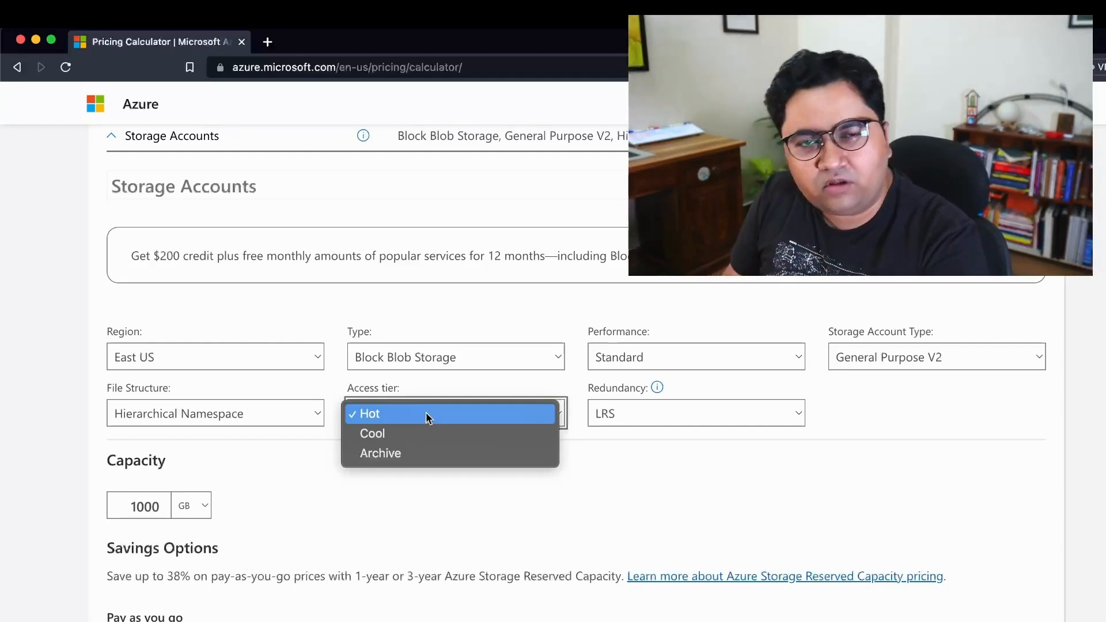
{"action": "left_click", "coordinate": [447, 413]}
{"action": "left_click", "coordinate": [637, 413]}
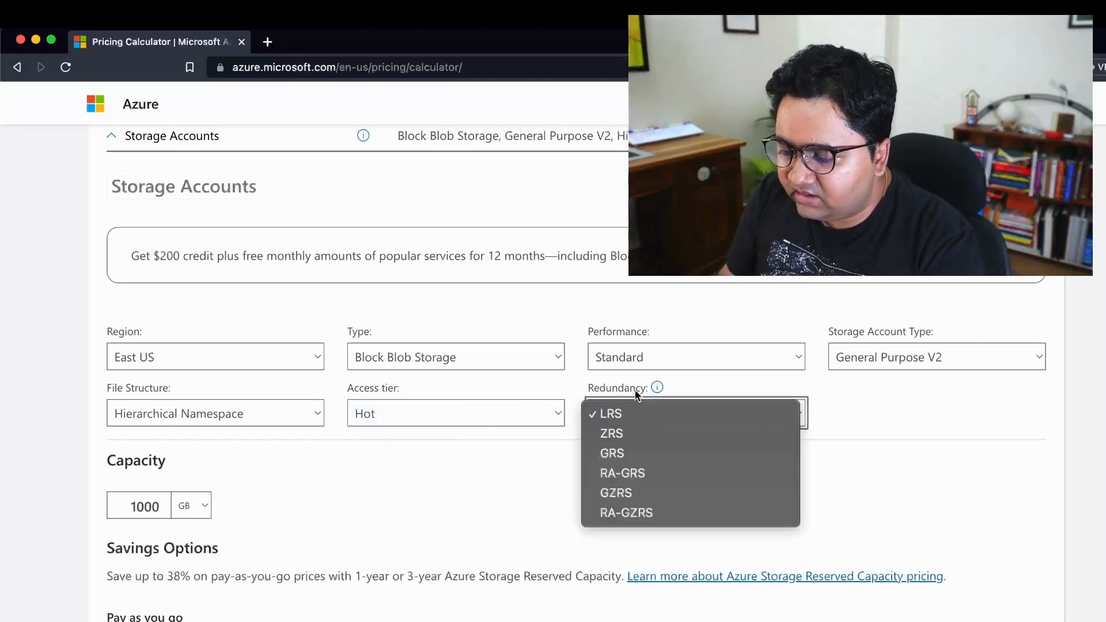
{"action": "left_click", "coordinate": [637, 412]}
Switch the storage performance to Premium to check its redundancy options, and set it back to Standard
{"action": "left_click", "coordinate": [636, 353]}
{"action": "left_click", "coordinate": [638, 339]}
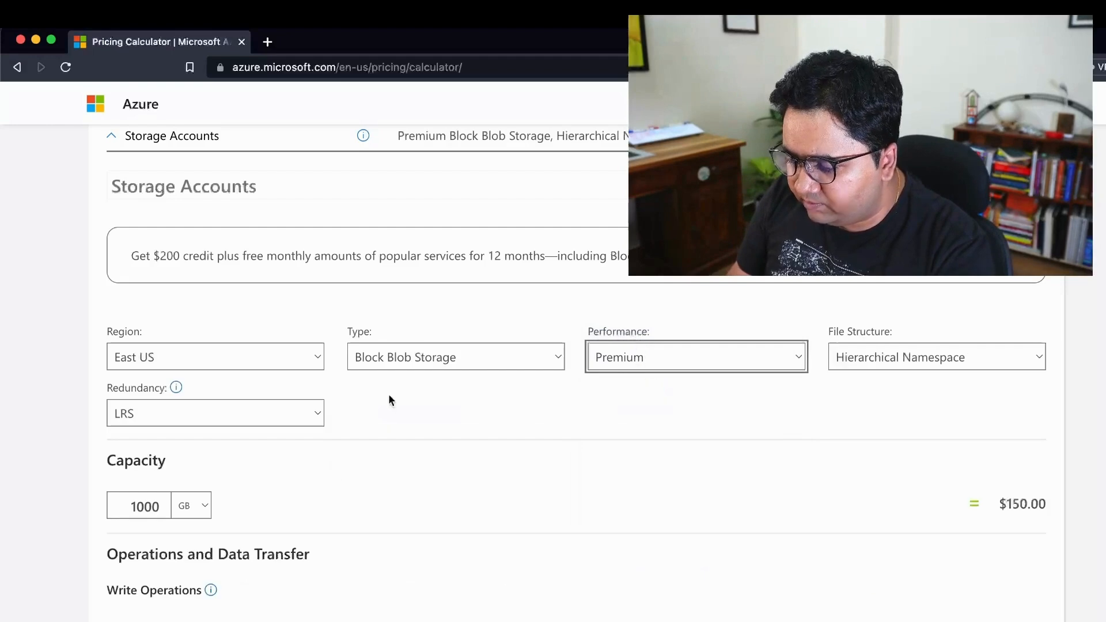
{"action": "left_click", "coordinate": [288, 415]}
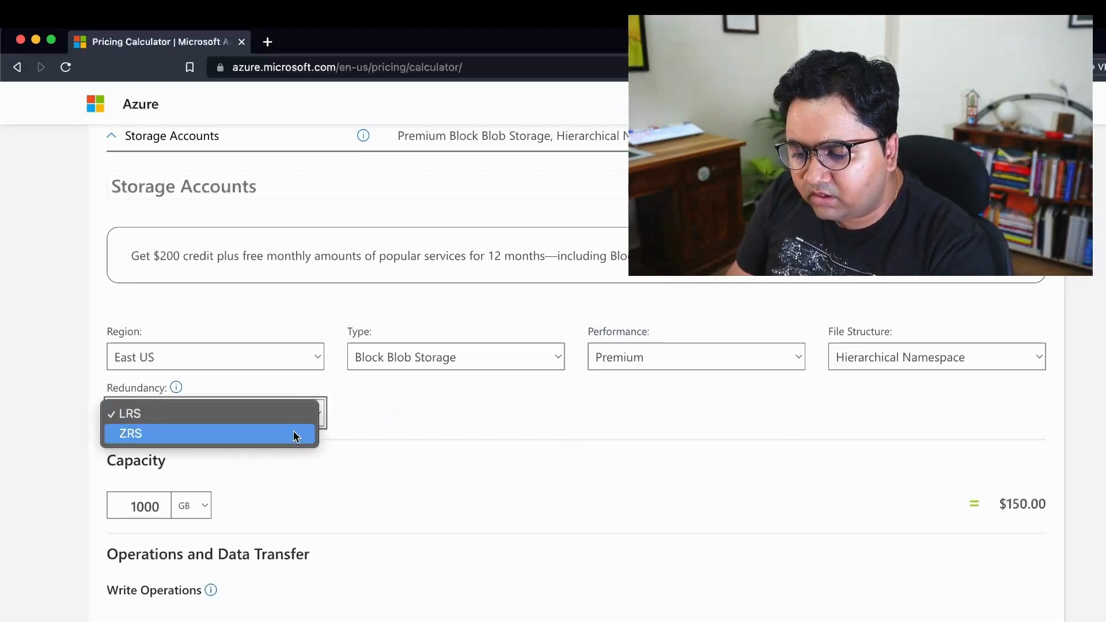
{"action": "left_click", "coordinate": [649, 354]}
{"action": "left_click", "coordinate": [649, 356]}
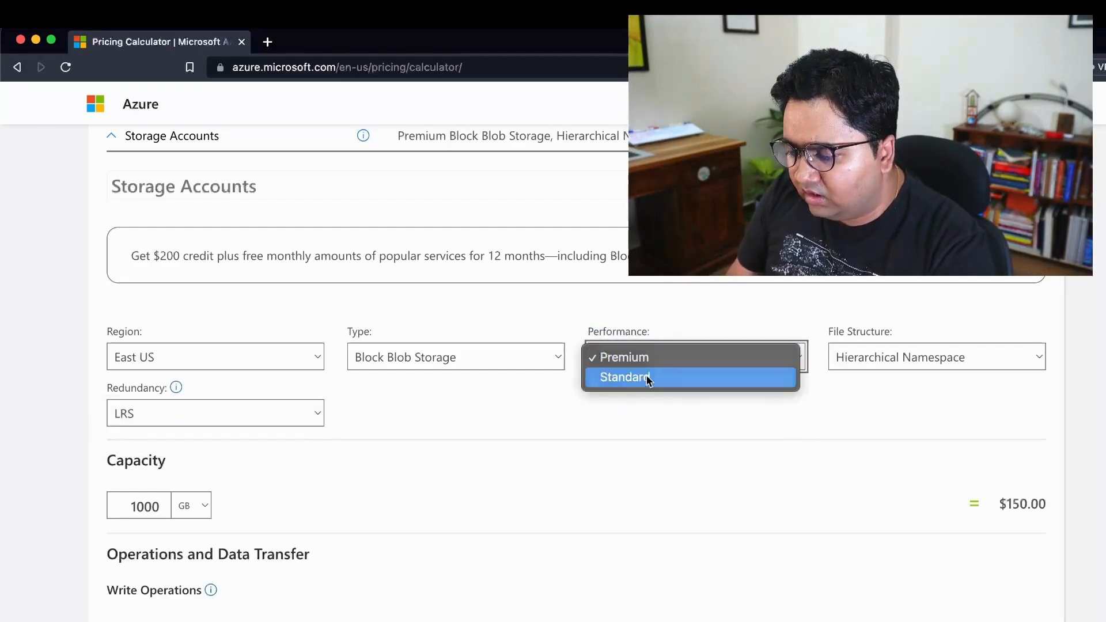
{"action": "left_click", "coordinate": [647, 378]}
Check the redundancy options, and open the linked Data redundancy documentation in a new browser tab
{"action": "left_click", "coordinate": [640, 406]}
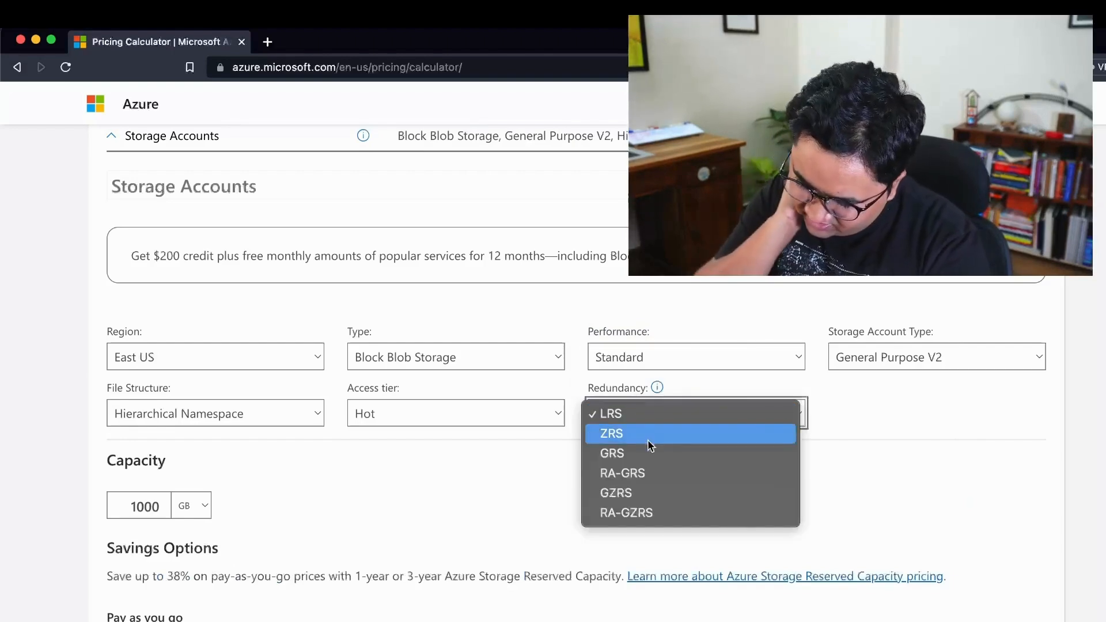
{"action": "left_click", "coordinate": [655, 389]}
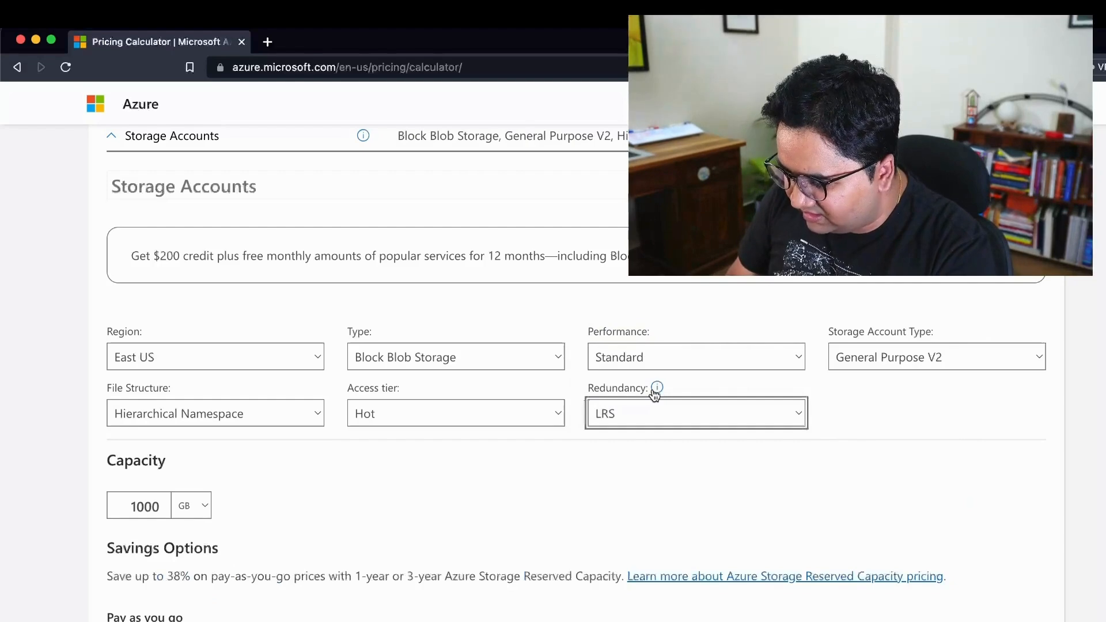
{"action": "right_click", "coordinate": [694, 425]}
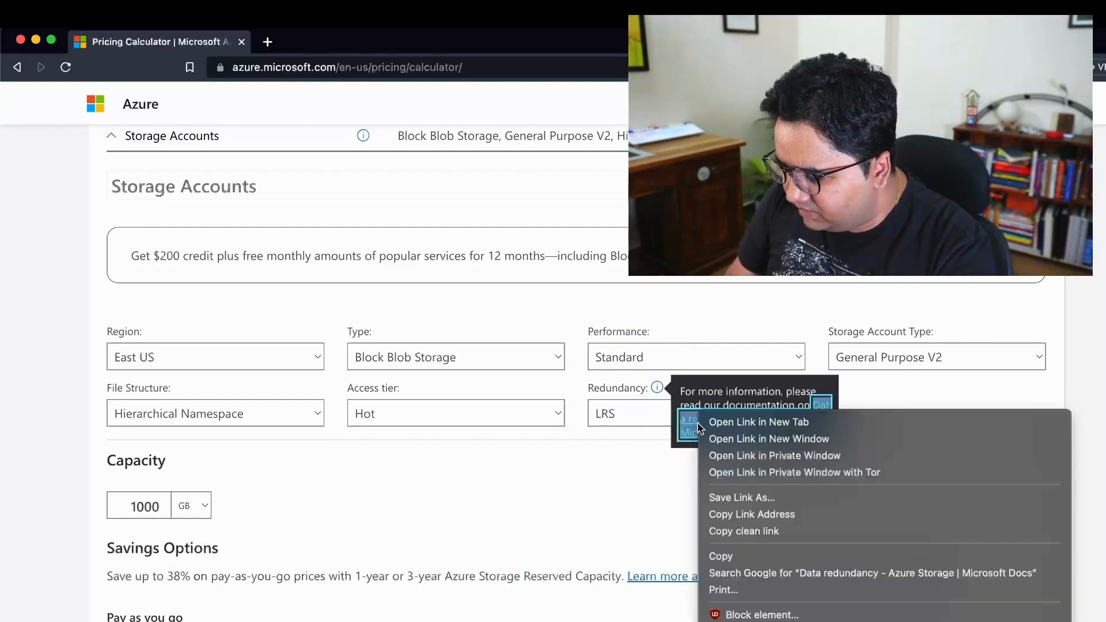
{"action": "left_click", "coordinate": [715, 423]}
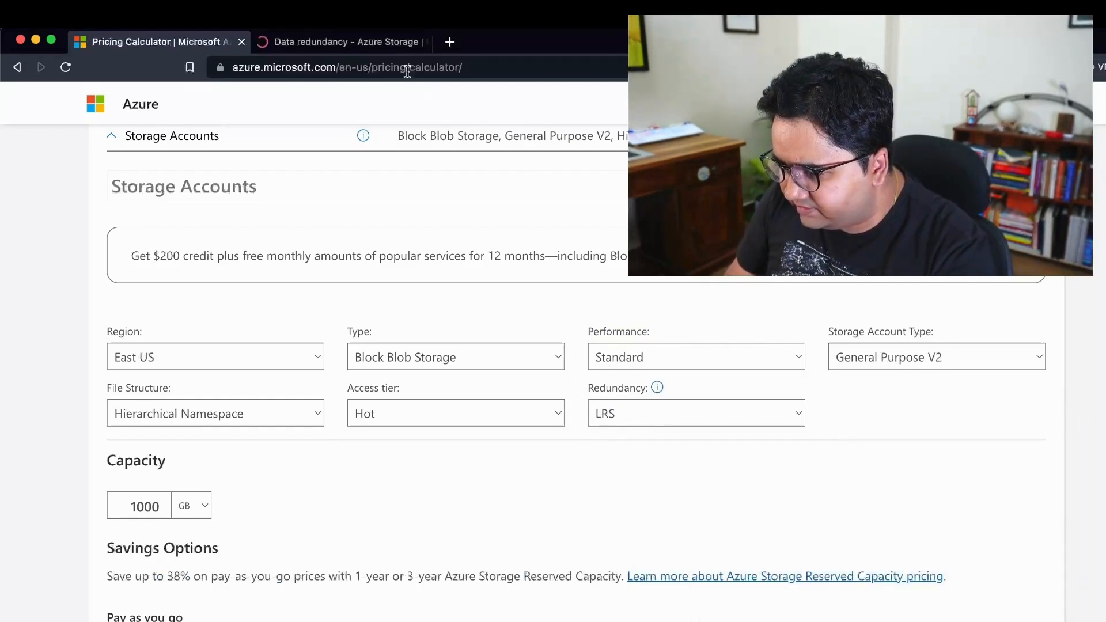
{"action": "left_click", "coordinate": [351, 16]}
{"action": "left_click", "coordinate": [269, 45]}
{"action": "left_click", "coordinate": [275, 44]}
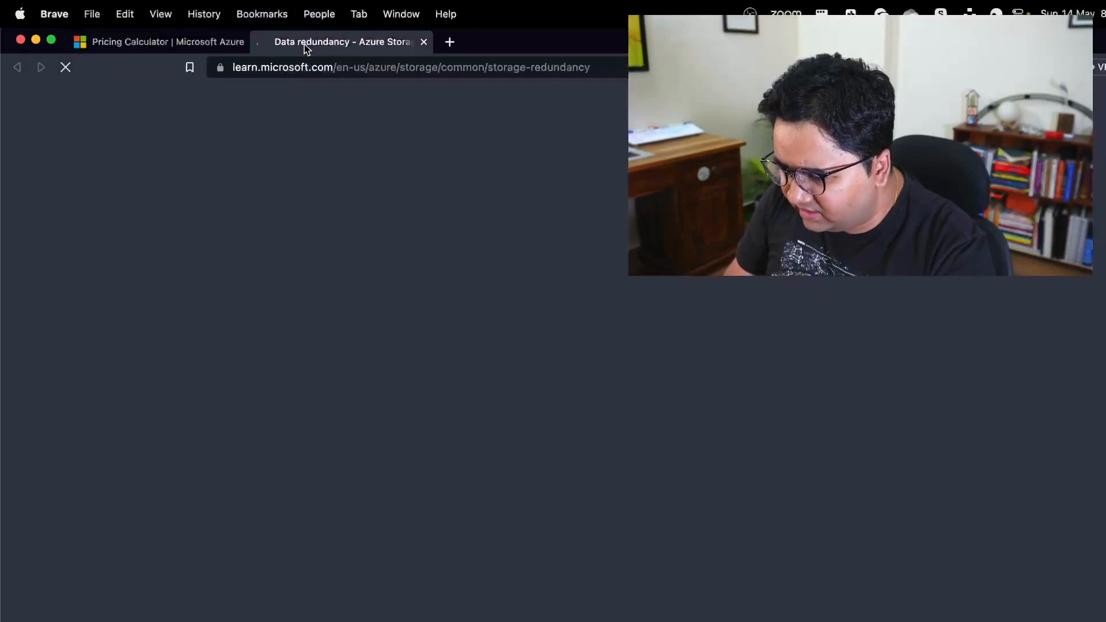
Examine how LRS, ZRS, GRS and GZRS replicate data and compare their durability and availability in the documentation
{"action": "scroll", "coordinate": [324, 393], "scroll_direction": "down", "scroll_amount": 15}
{"action": "scroll", "coordinate": [323, 394], "scroll_direction": "down", "scroll_amount": 20}
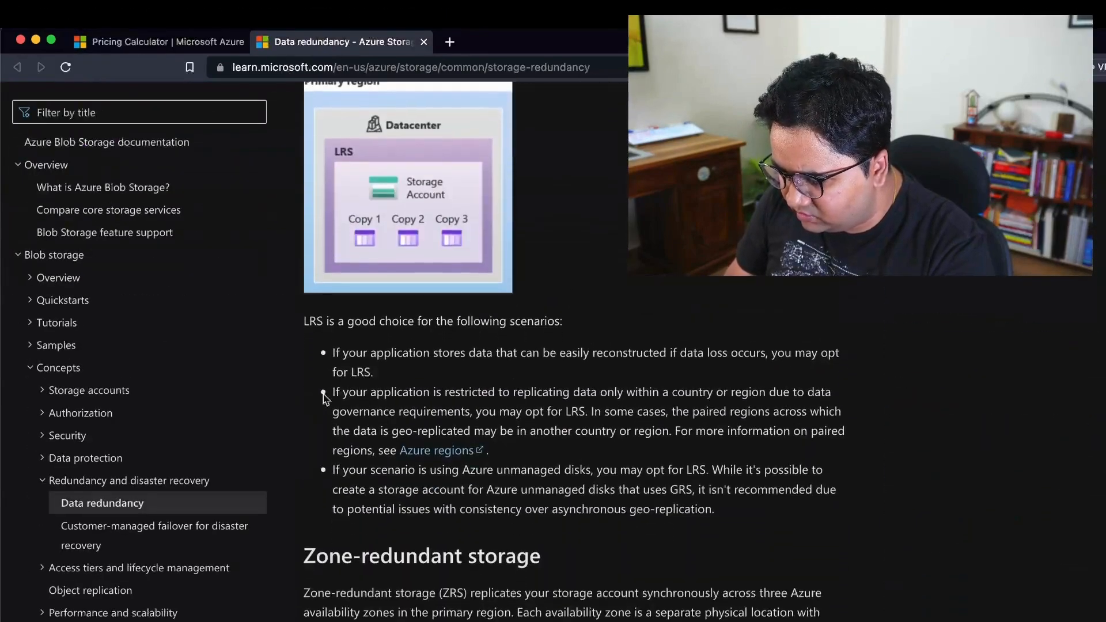
{"action": "scroll", "coordinate": [323, 393], "scroll_direction": "down", "scroll_amount": 20}
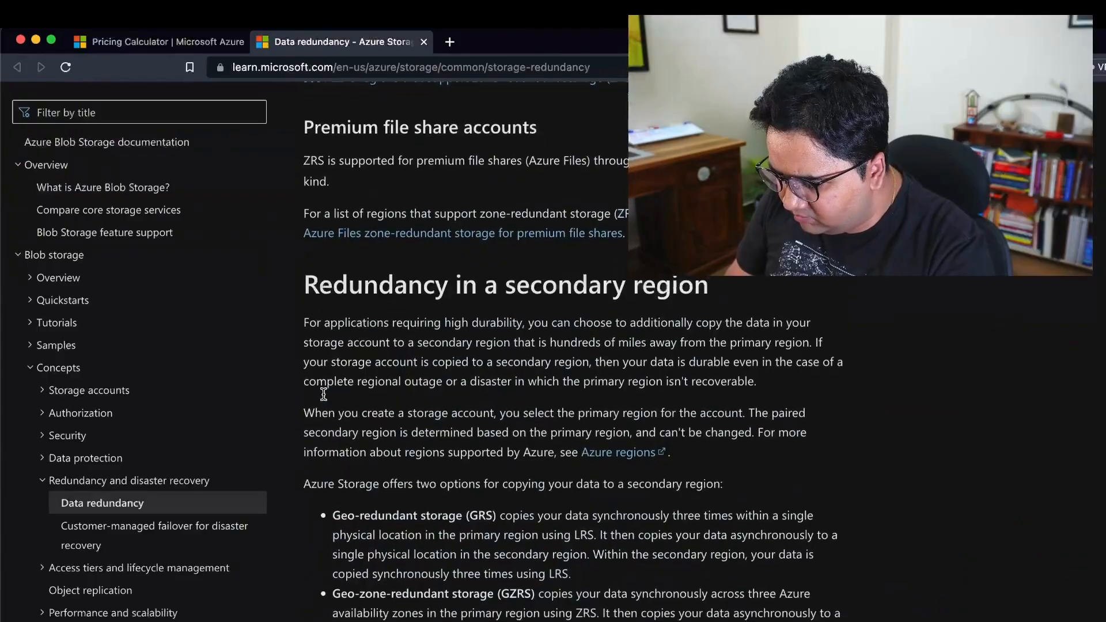
{"action": "scroll", "coordinate": [324, 393], "scroll_direction": "down", "scroll_amount": 3}
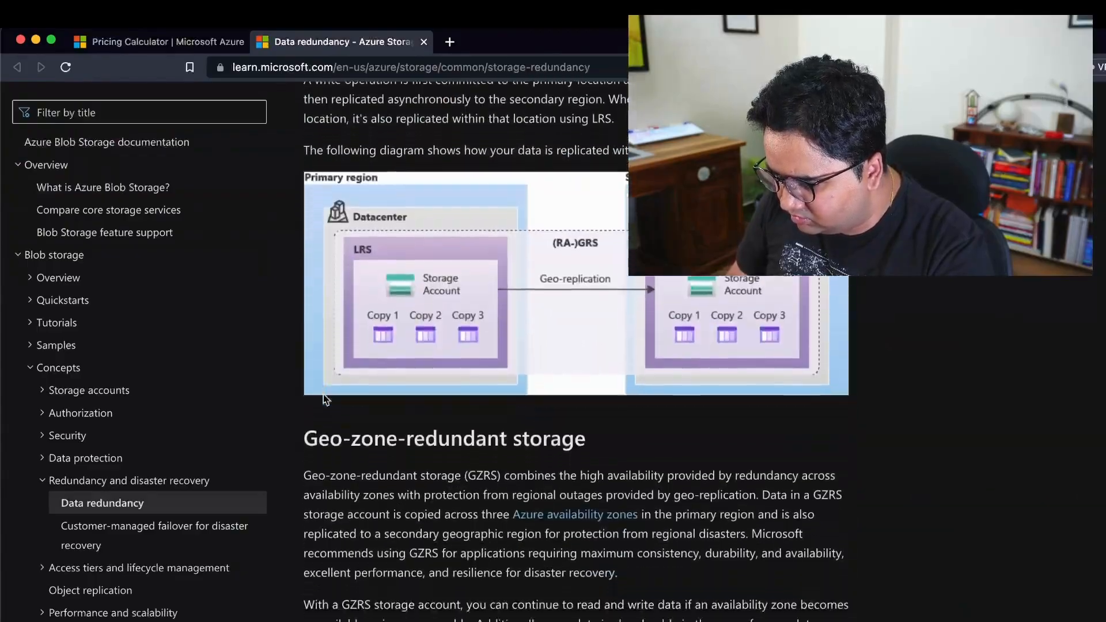
{"action": "scroll", "coordinate": [323, 394], "scroll_direction": "up", "scroll_amount": 20}
{"action": "scroll", "coordinate": [323, 394], "scroll_direction": "up", "scroll_amount": 3}
{"action": "scroll", "coordinate": [323, 394], "scroll_direction": "down", "scroll_amount": 12}
{"action": "scroll", "coordinate": [325, 396], "scroll_direction": "down", "scroll_amount": 20}
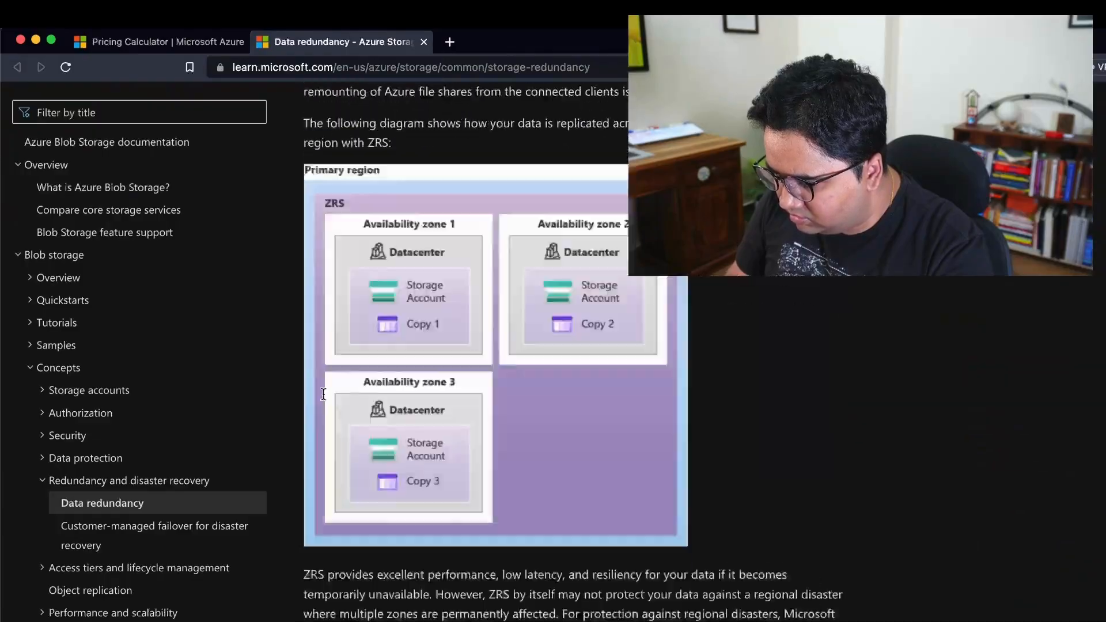
{"action": "scroll", "coordinate": [323, 394], "scroll_direction": "down", "scroll_amount": 20}
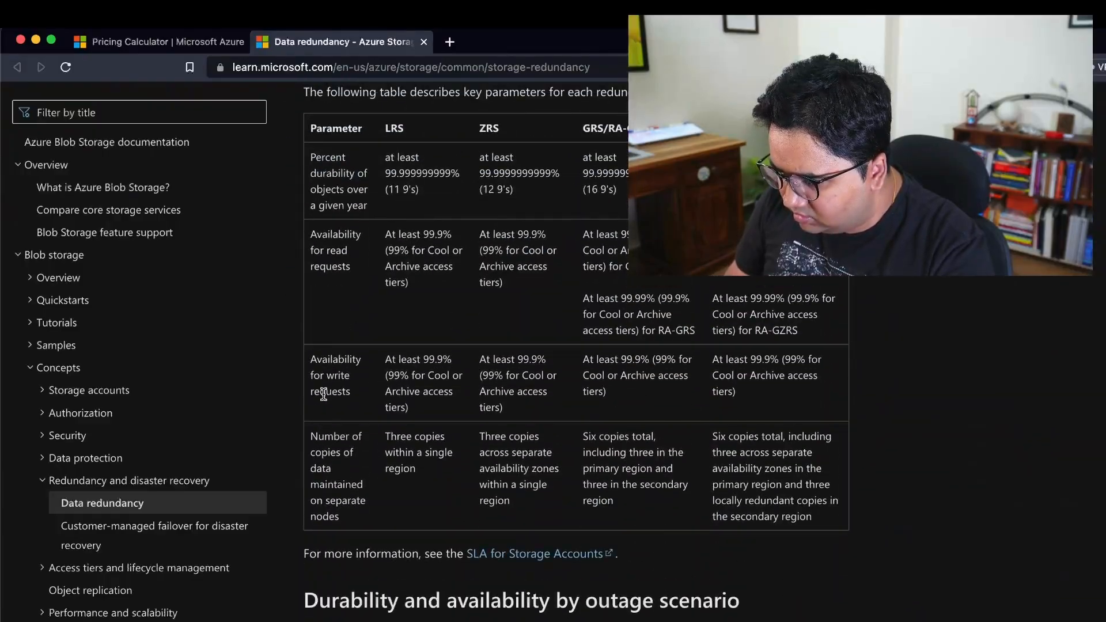
Review the data redundancy article again, covering the durability table, zone-redundant storage and redundancy in a secondary region
{"action": "scroll", "coordinate": [323, 394], "scroll_direction": "up", "scroll_amount": 2}
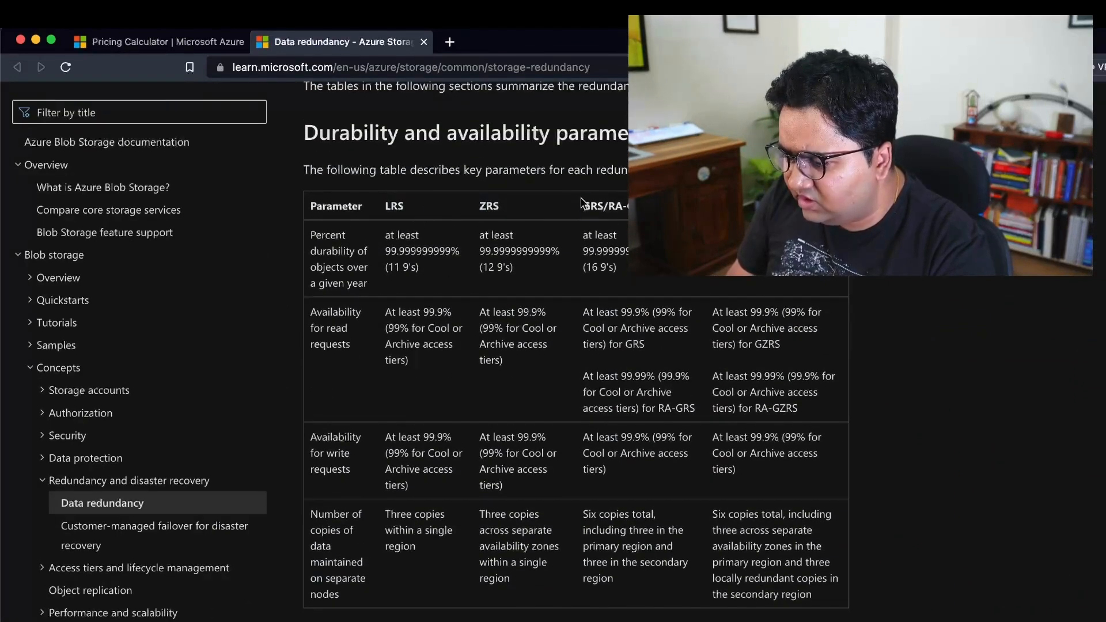
{"action": "scroll", "coordinate": [519, 352], "scroll_direction": "up", "scroll_amount": 20}
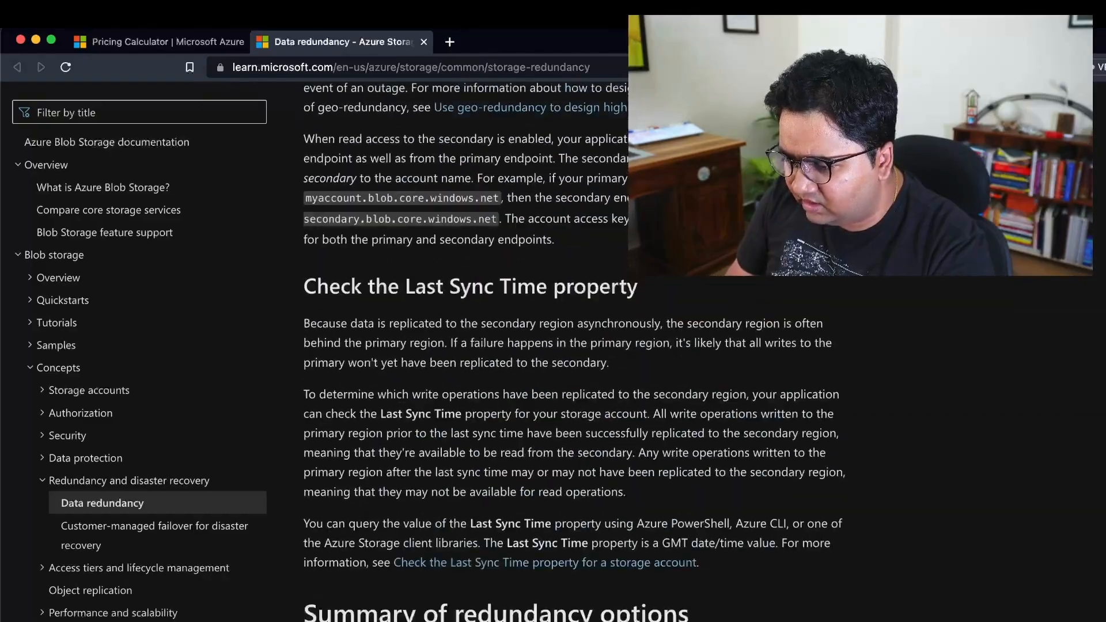
{"action": "scroll", "coordinate": [519, 351], "scroll_direction": "up", "scroll_amount": 20}
{"action": "scroll", "coordinate": [519, 351], "scroll_direction": "down", "scroll_amount": 15}
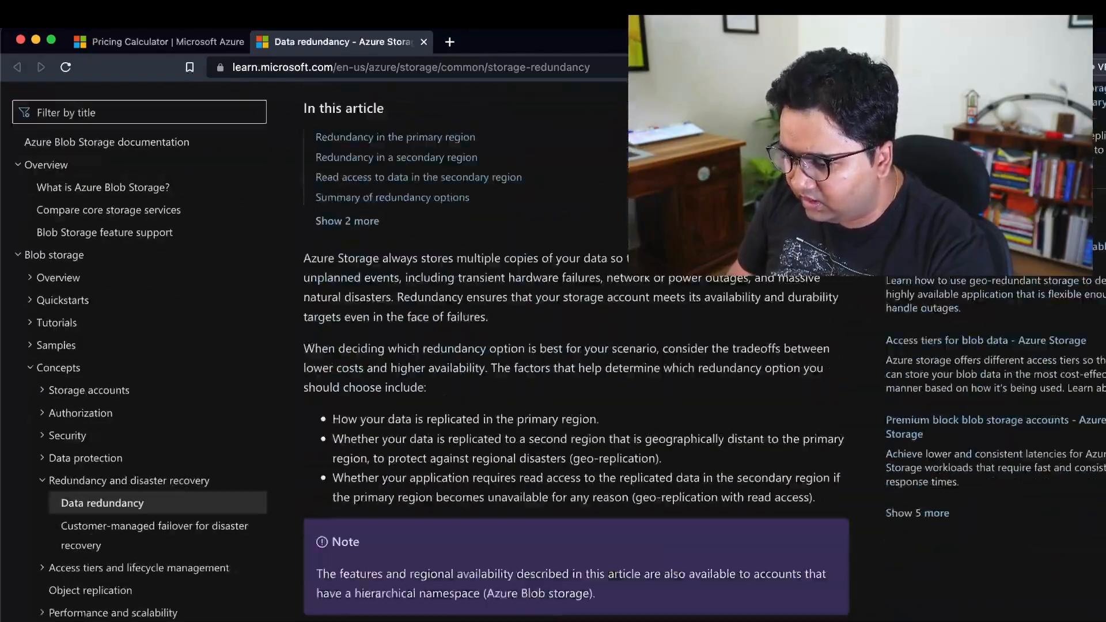
{"action": "scroll", "coordinate": [519, 352], "scroll_direction": "down", "scroll_amount": 15}
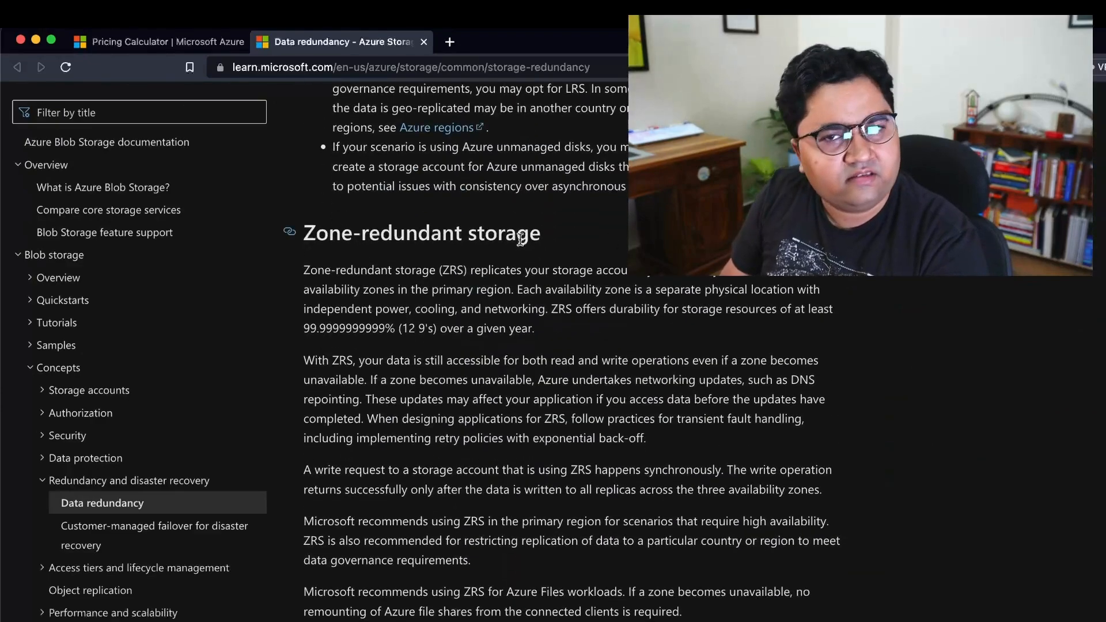
{"action": "scroll", "coordinate": [521, 238], "scroll_direction": "down", "scroll_amount": 15}
{"action": "scroll", "coordinate": [520, 239], "scroll_direction": "down", "scroll_amount": 15}
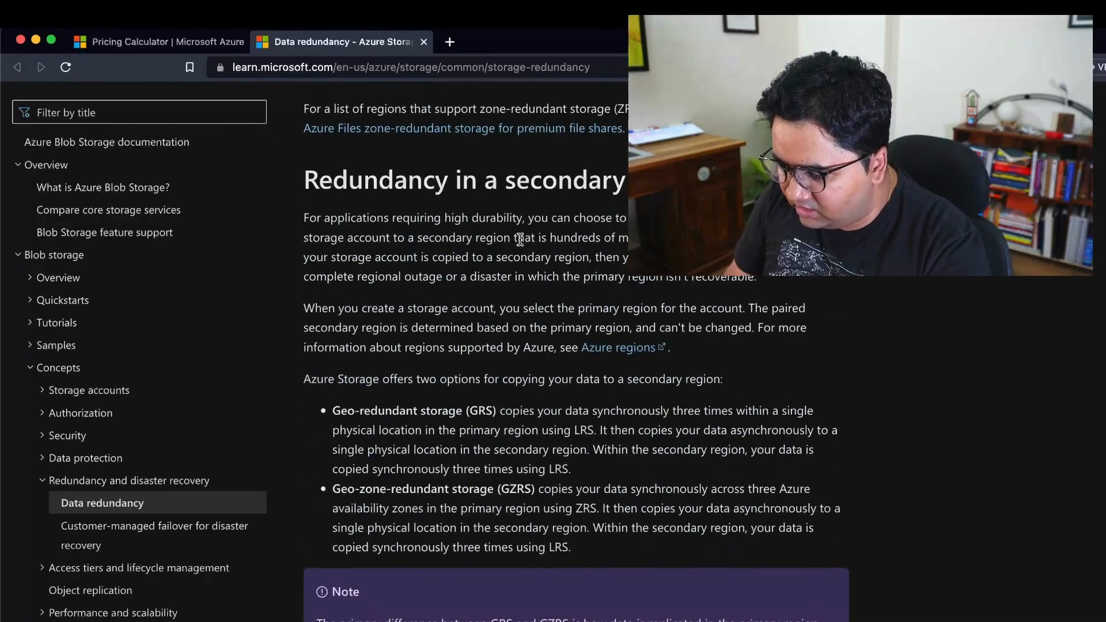
Return to the Pricing Calculator tab and check the storage account's redundancy options, keeping LRS
{"action": "left_click", "coordinate": [179, 40]}
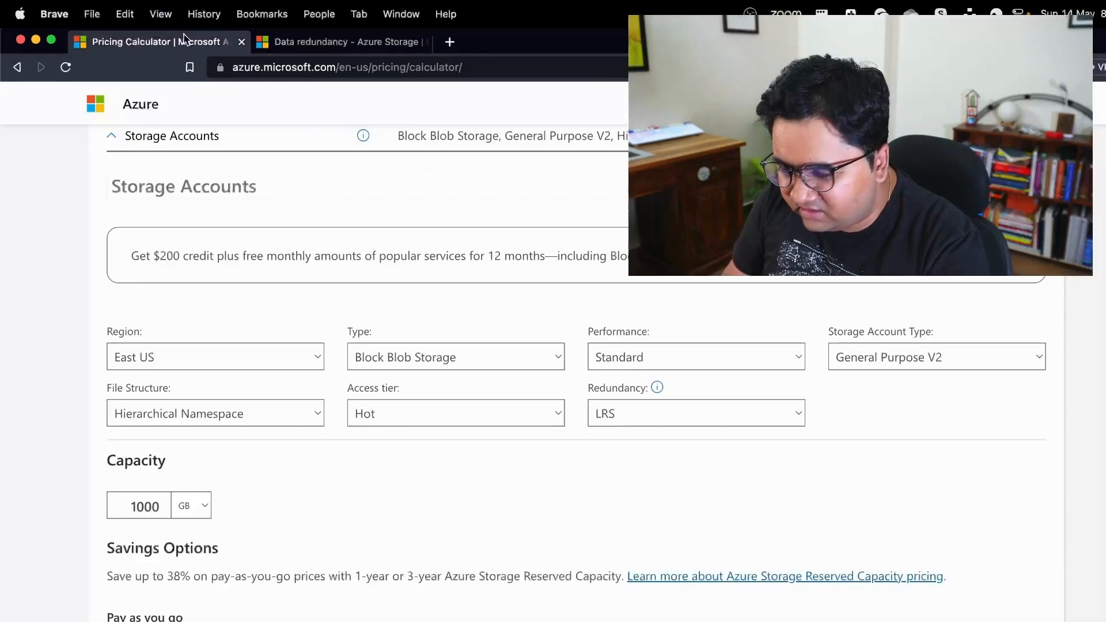
{"action": "left_click", "coordinate": [675, 427]}
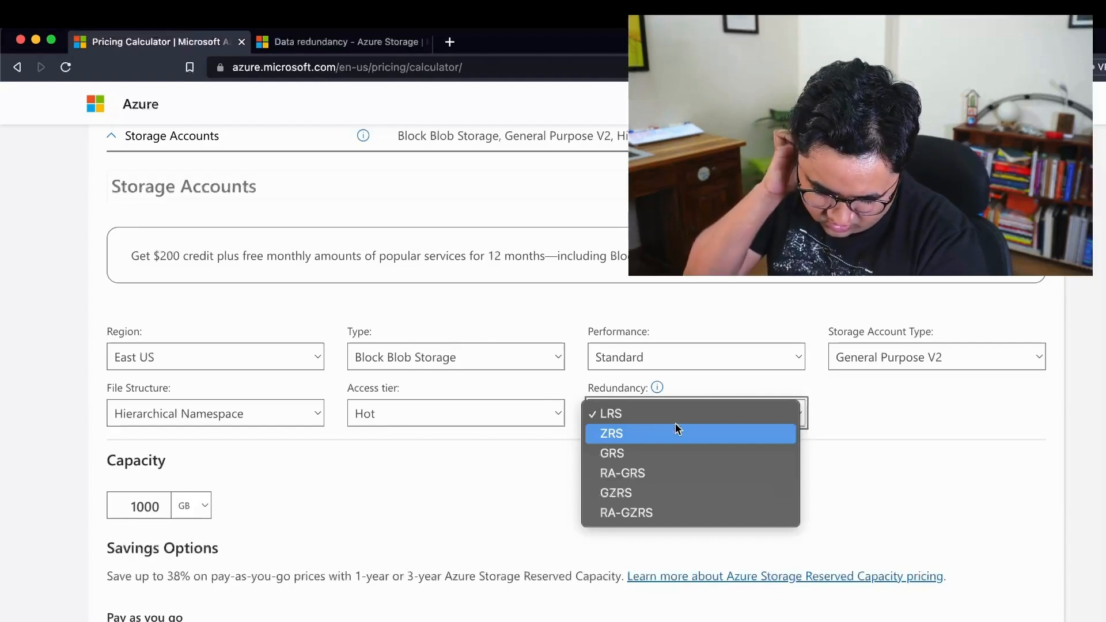
{"action": "left_click", "coordinate": [352, 487]}
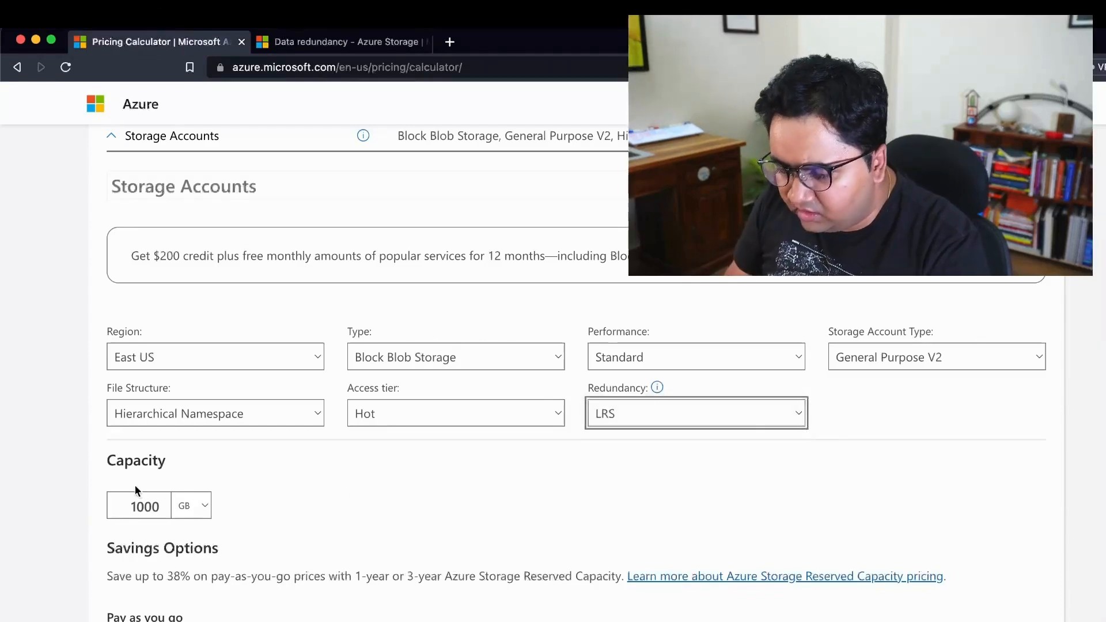
Set the storage account's savings option to 3 year reserved, trying 1 year reserved first, and read the reserved instances explanation
{"action": "scroll", "coordinate": [164, 552], "scroll_direction": "down", "scroll_amount": 4}
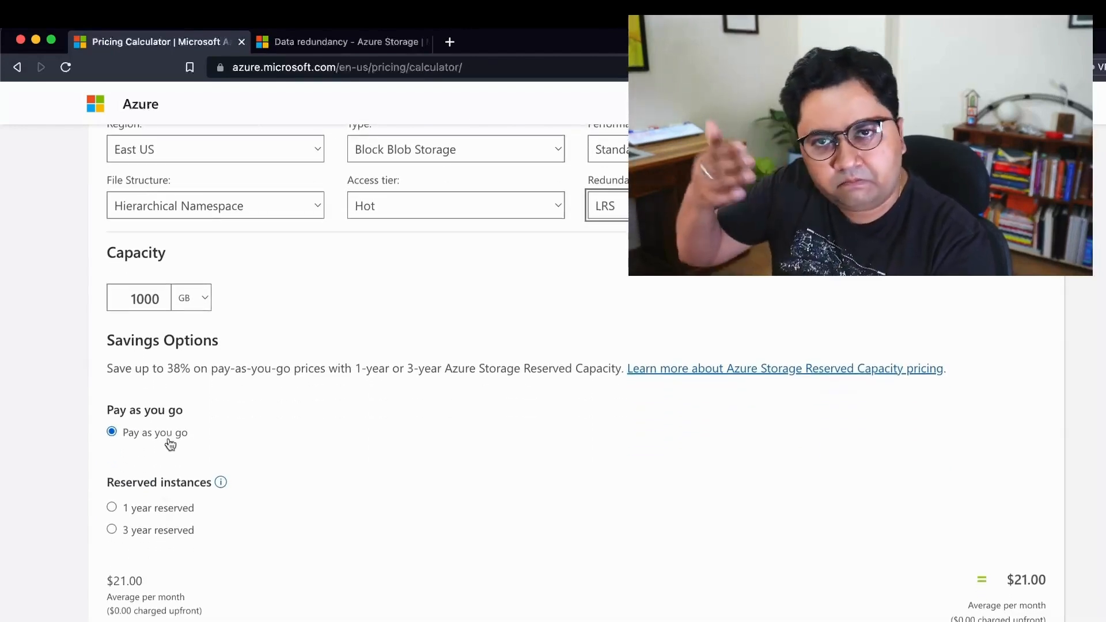
{"action": "left_click", "coordinate": [110, 507]}
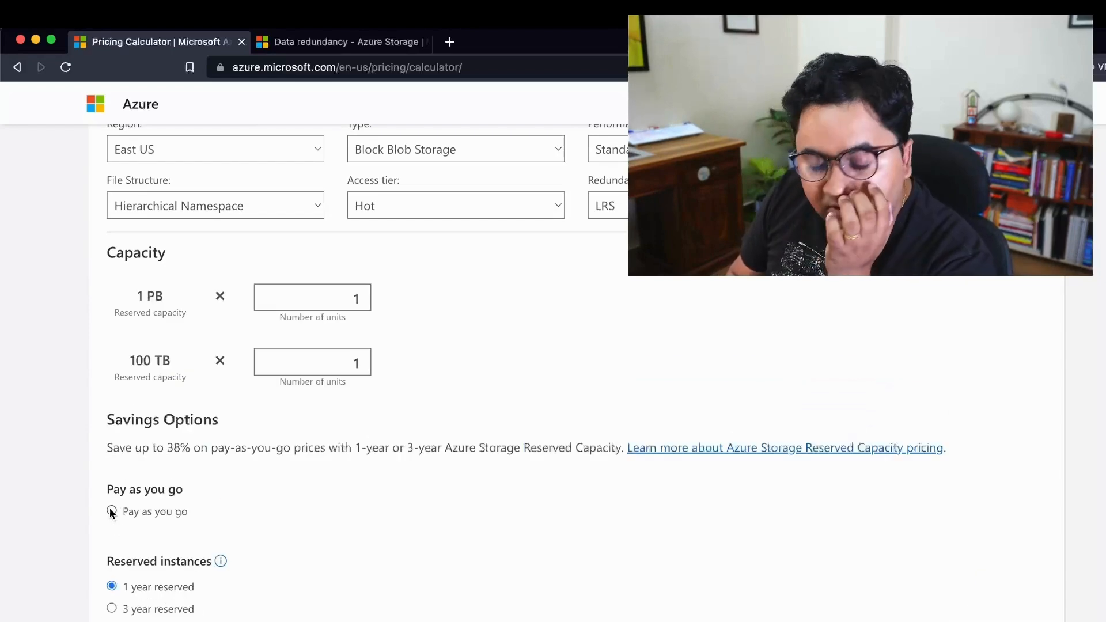
{"action": "scroll", "coordinate": [110, 509], "scroll_direction": "down", "scroll_amount": 2}
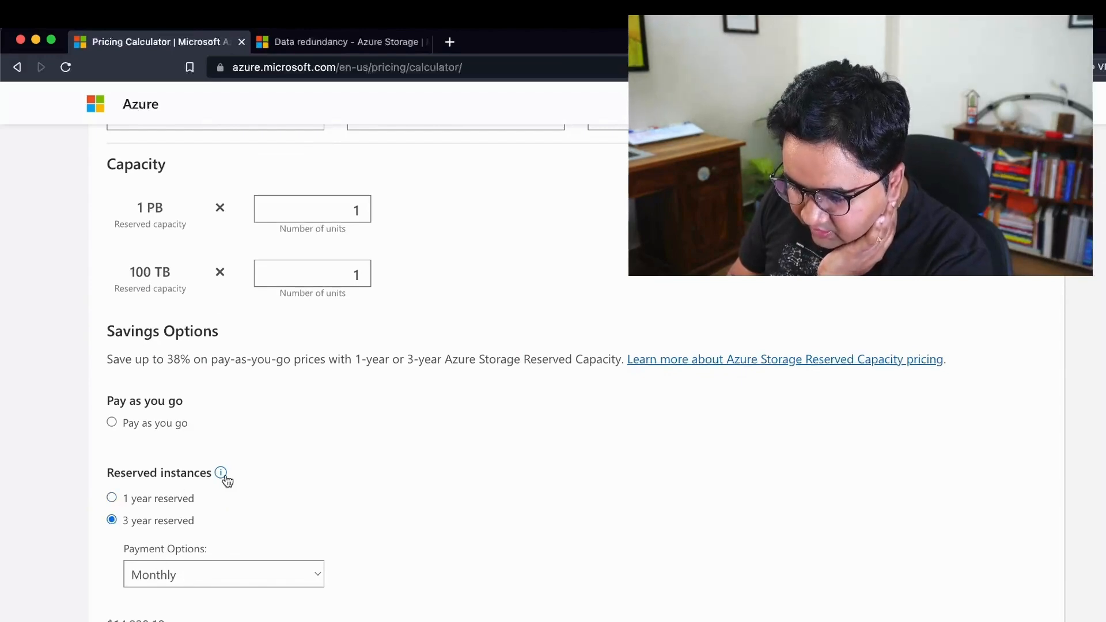
{"action": "mouse_move", "coordinate": [226, 480]}
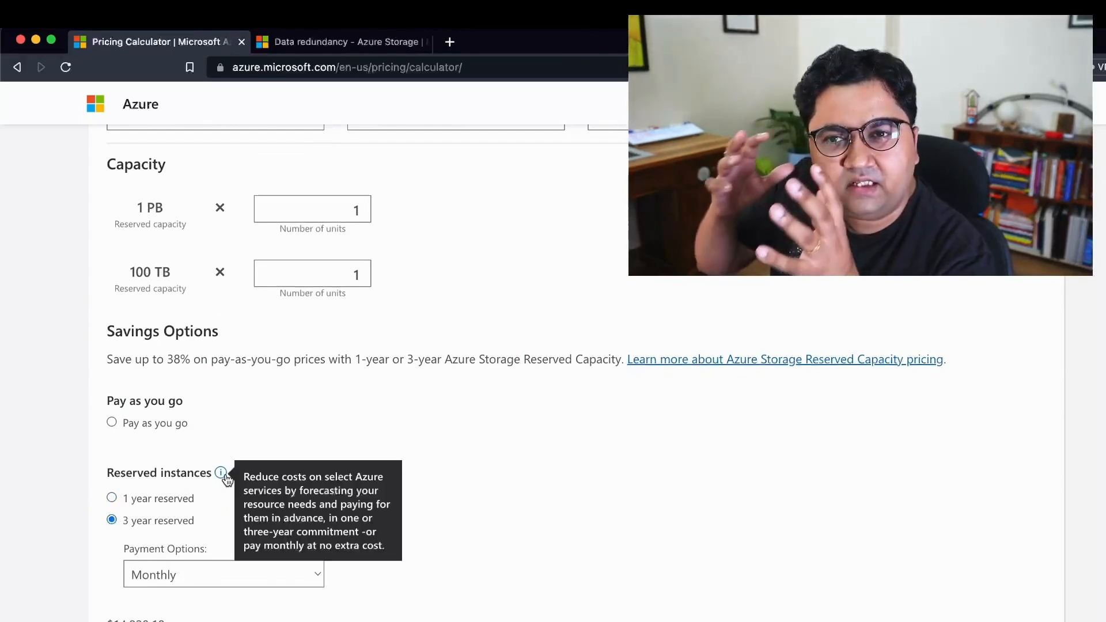
Switch the reservation's payment option to Upfront to try it, and set it back to Monthly
{"action": "left_click", "coordinate": [160, 574]}
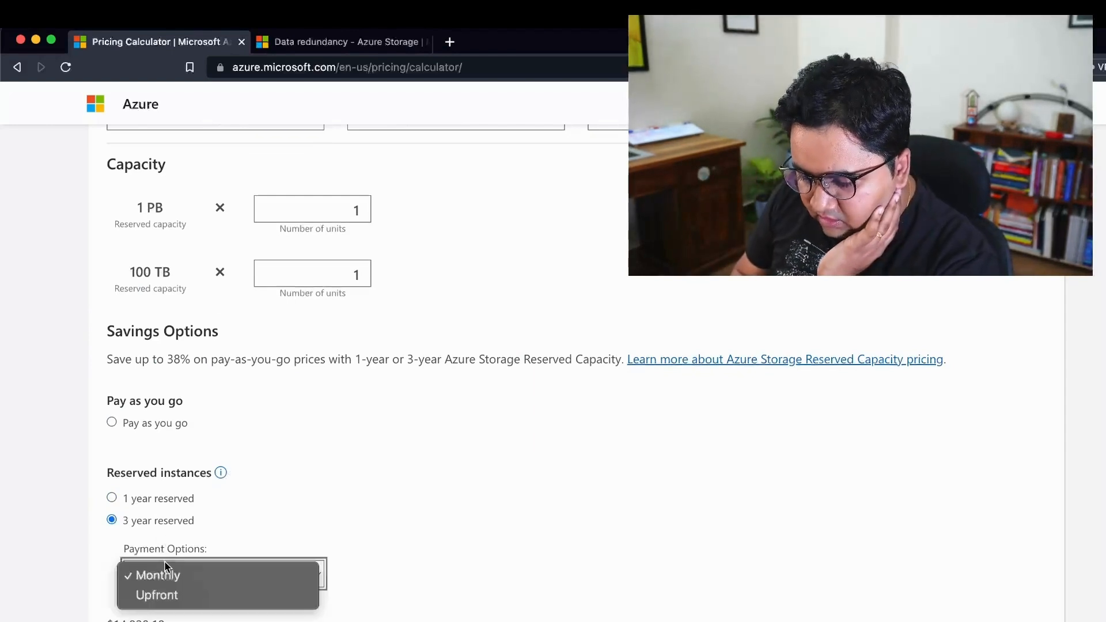
{"action": "left_click", "coordinate": [173, 594]}
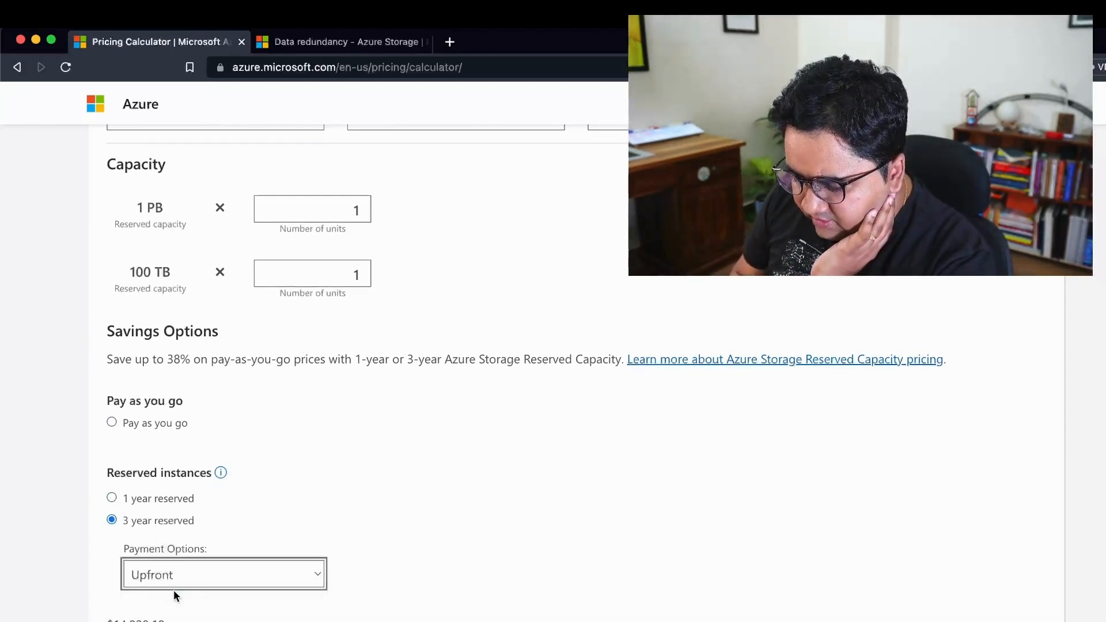
{"action": "left_click", "coordinate": [188, 575]}
{"action": "left_click", "coordinate": [181, 556]}
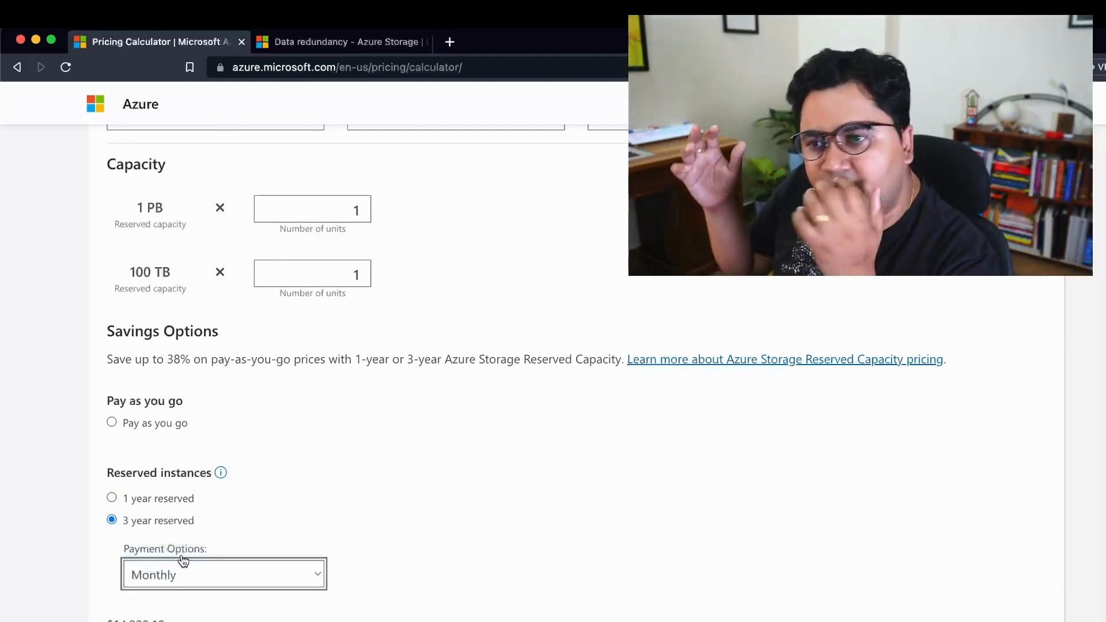
Collapse the Storage Accounts section of the estimate and expand the Virtual Machines section
{"action": "scroll", "coordinate": [320, 478], "scroll_direction": "up", "scroll_amount": 8}
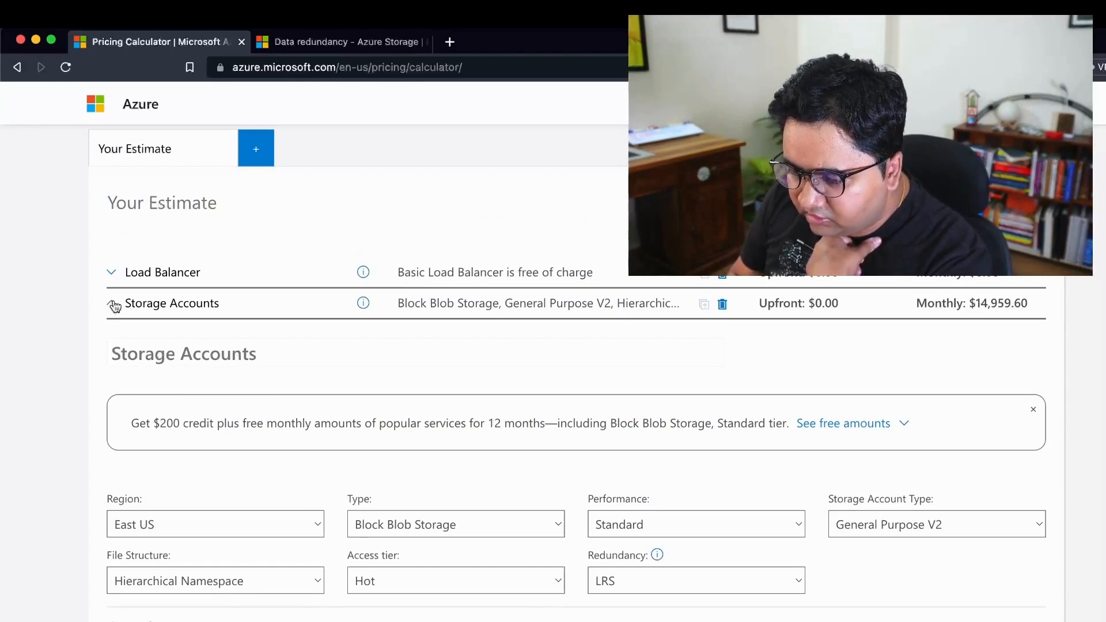
{"action": "left_click", "coordinate": [114, 306]}
{"action": "left_click", "coordinate": [115, 337]}
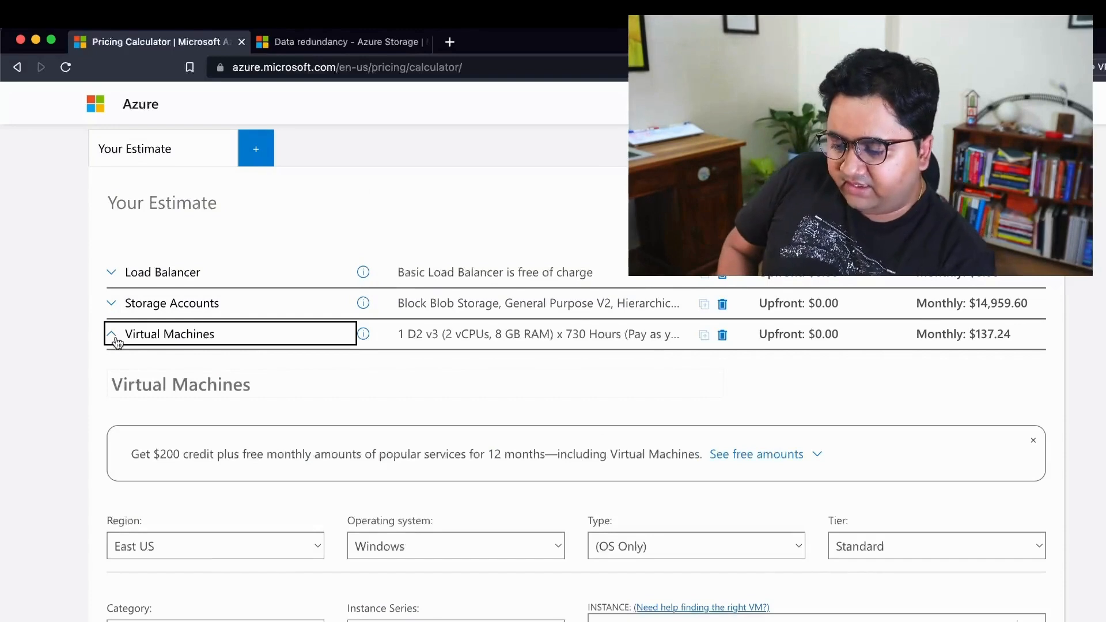
Check the virtual machine's region, operating system and type options, keeping East US, Windows and OS Only
{"action": "left_click", "coordinate": [211, 551]}
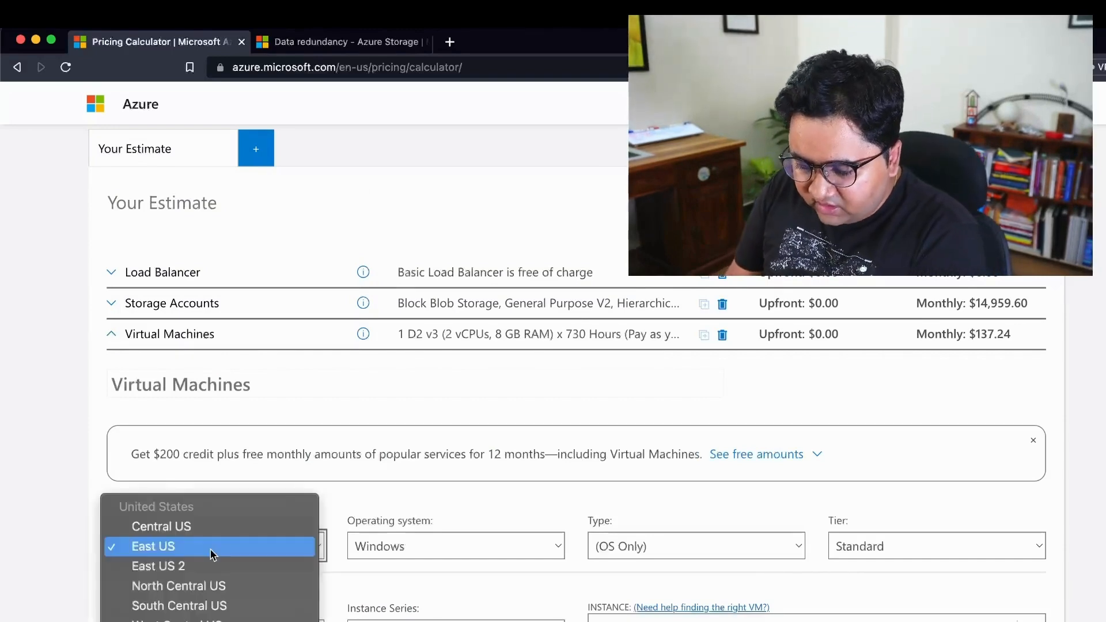
{"action": "left_click", "coordinate": [211, 552]}
{"action": "left_click", "coordinate": [393, 546]}
{"action": "left_click", "coordinate": [392, 546]}
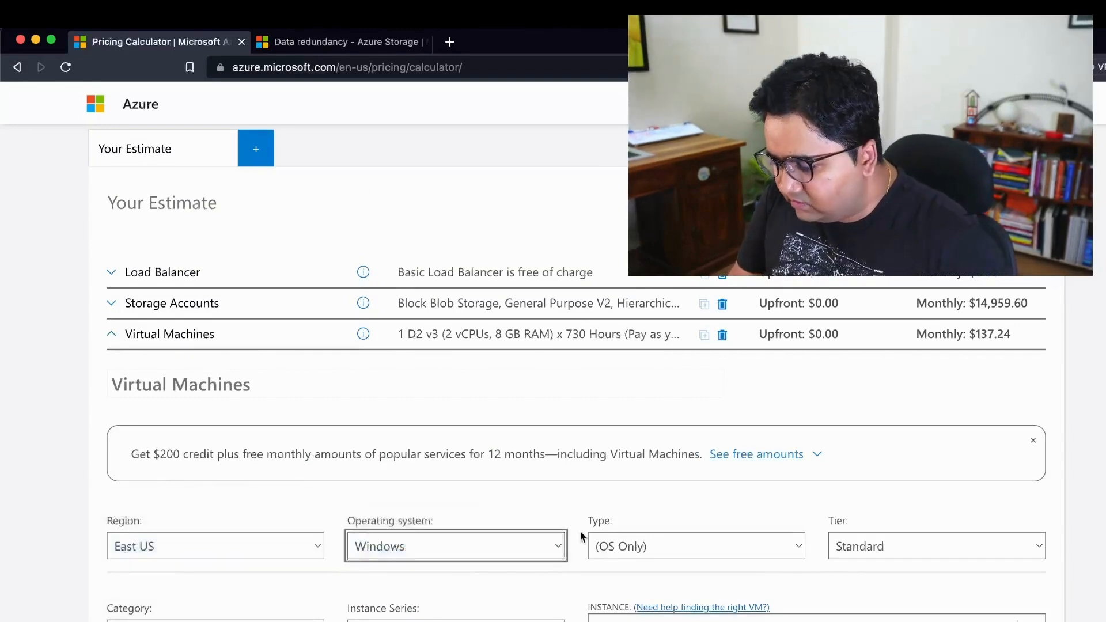
{"action": "left_click", "coordinate": [614, 542]}
{"action": "left_click", "coordinate": [614, 542]}
Set the virtual machine's operating system to Linux with type Ubuntu, and keep the Standard tier
{"action": "left_click", "coordinate": [471, 546]}
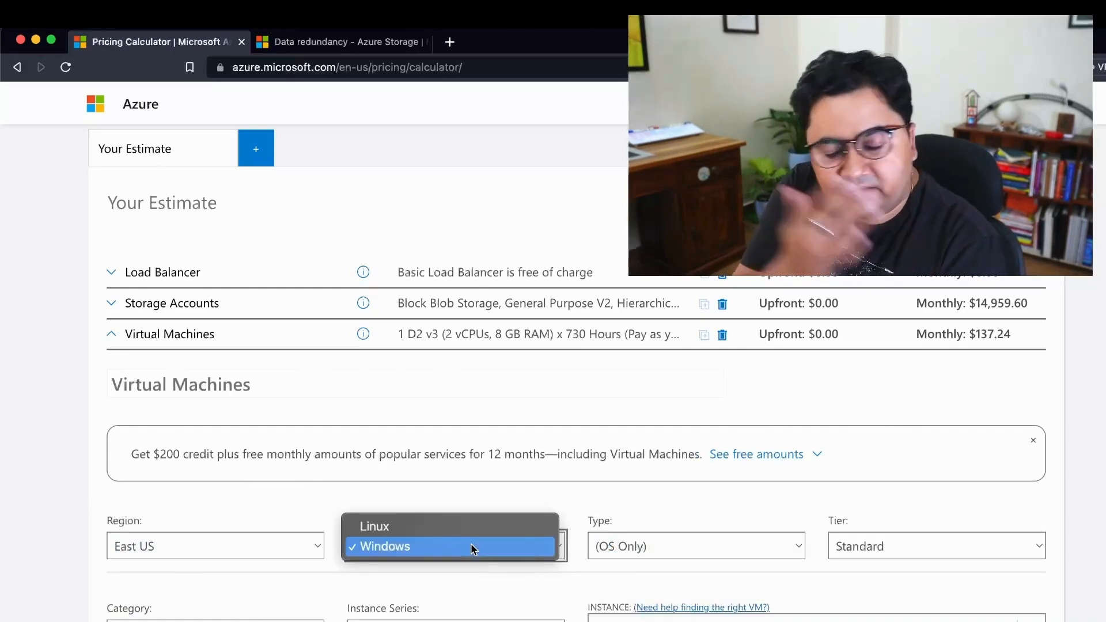
{"action": "left_click", "coordinate": [486, 525]}
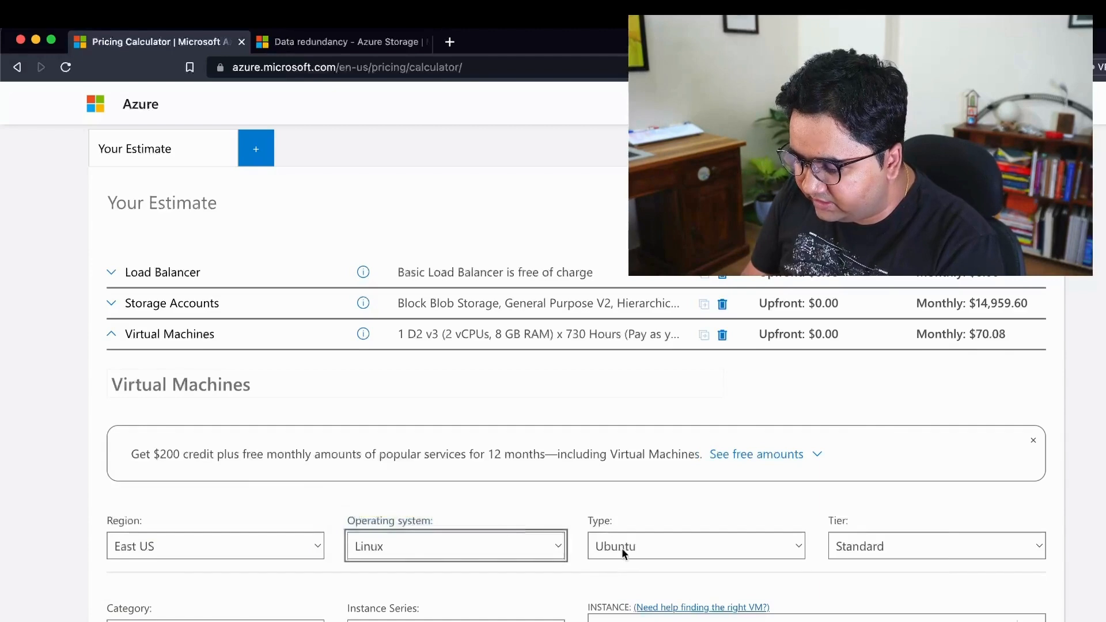
{"action": "left_click", "coordinate": [622, 551]}
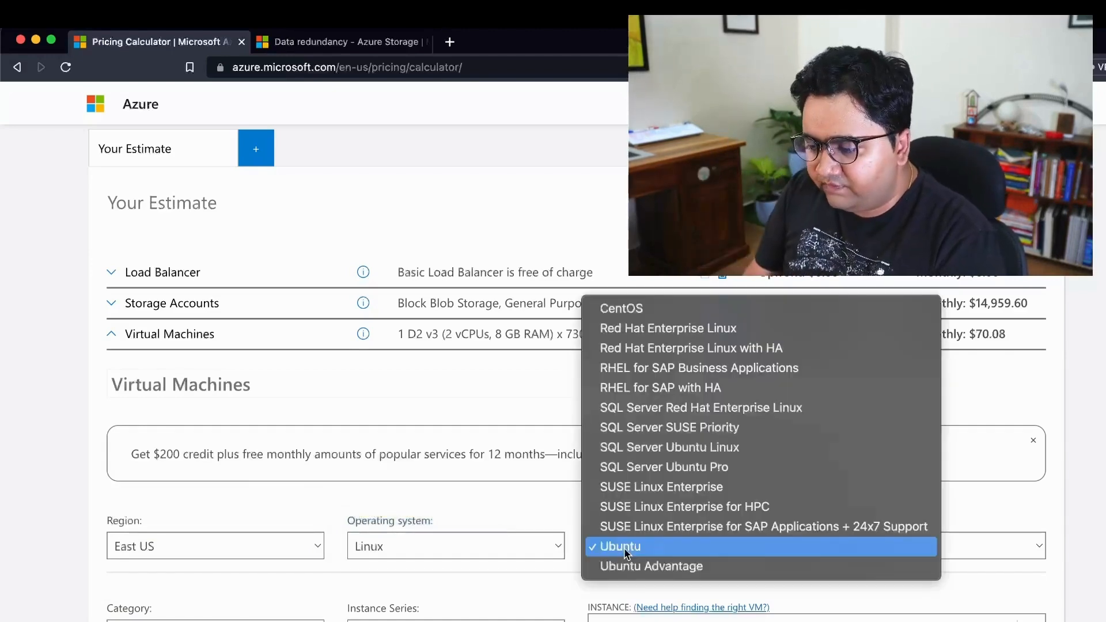
{"action": "left_click", "coordinate": [624, 548]}
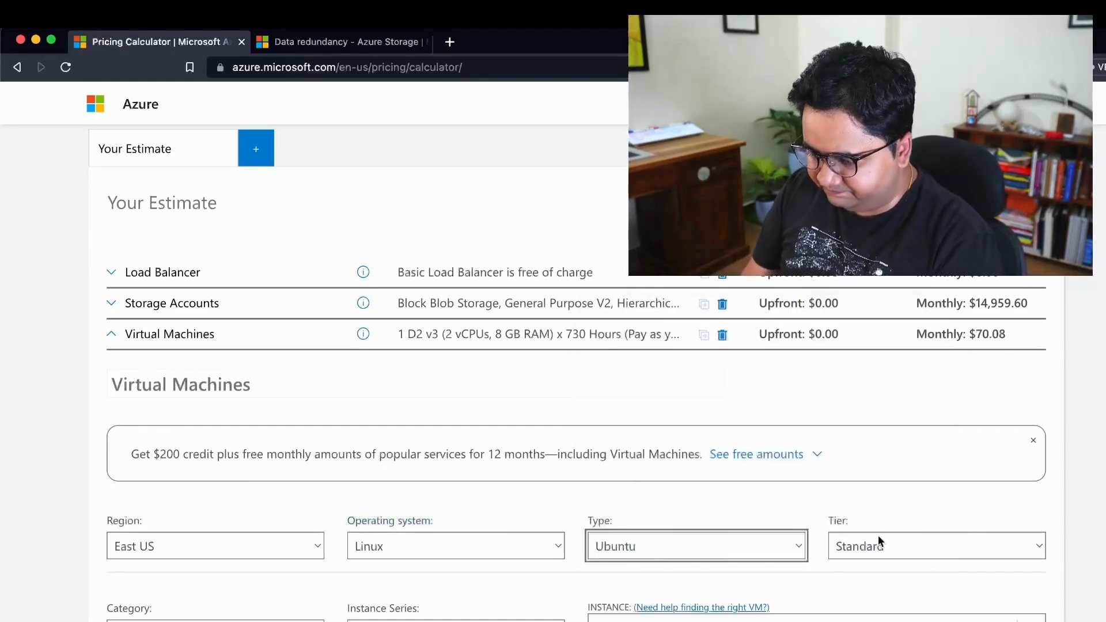
{"action": "left_click", "coordinate": [877, 536]}
{"action": "left_click", "coordinate": [880, 545]}
Check the available virtual machine instance sizes, and open the linked help for finding the right VM in a new tab
{"action": "scroll", "coordinate": [880, 539], "scroll_direction": "down", "scroll_amount": 2}
{"action": "scroll", "coordinate": [614, 279], "scroll_direction": "down", "scroll_amount": 5}
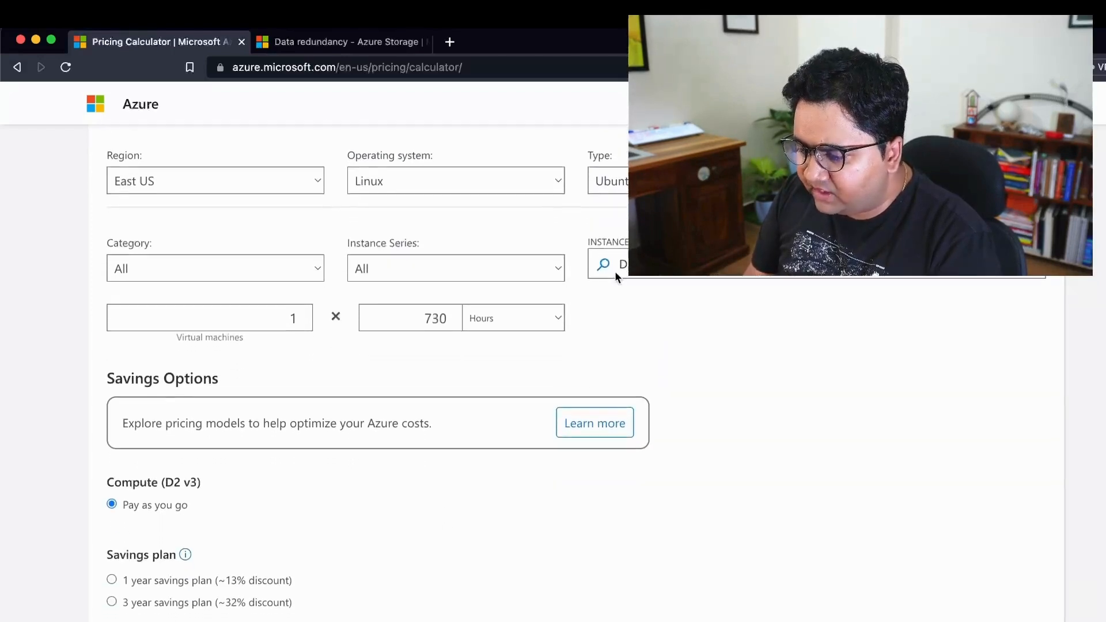
{"action": "left_click", "coordinate": [619, 262]}
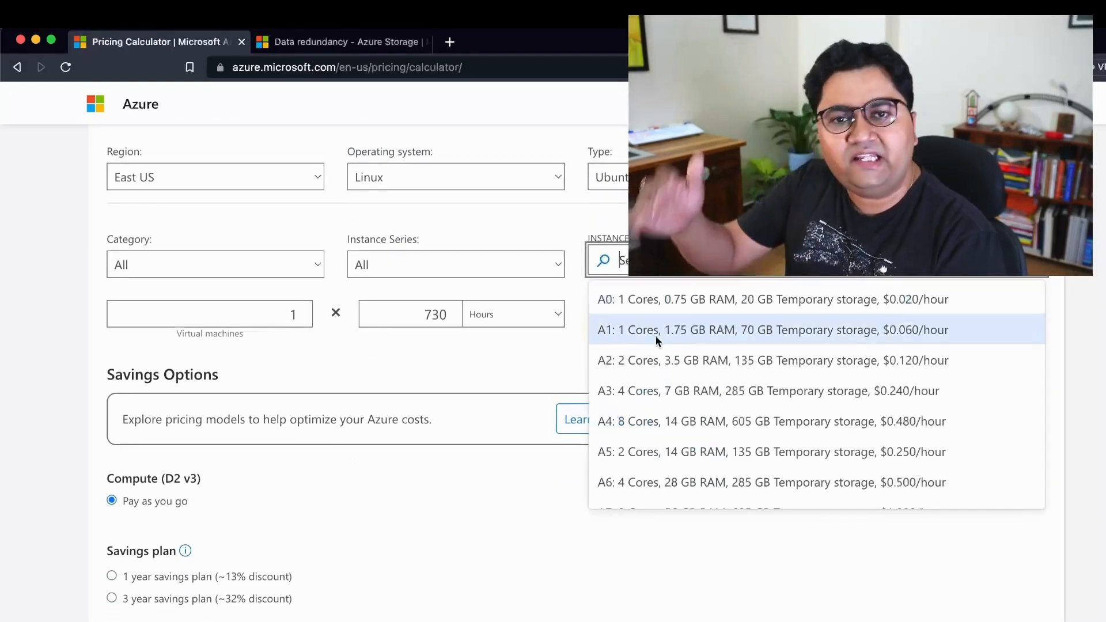
{"action": "key", "text": "Up"}
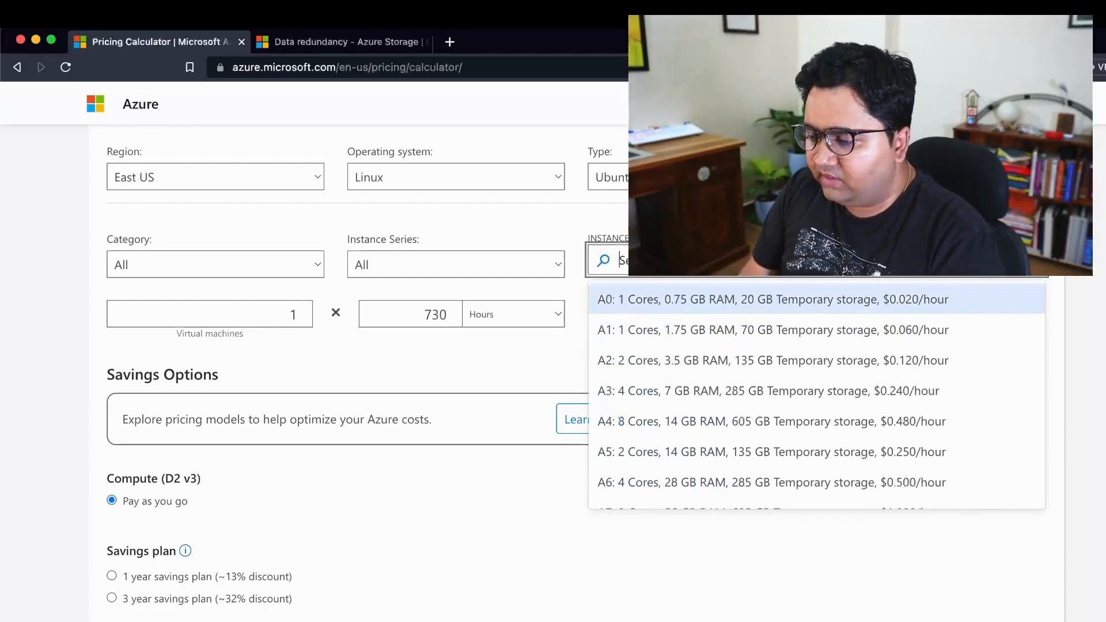
{"action": "left_click", "coordinate": [692, 238]}
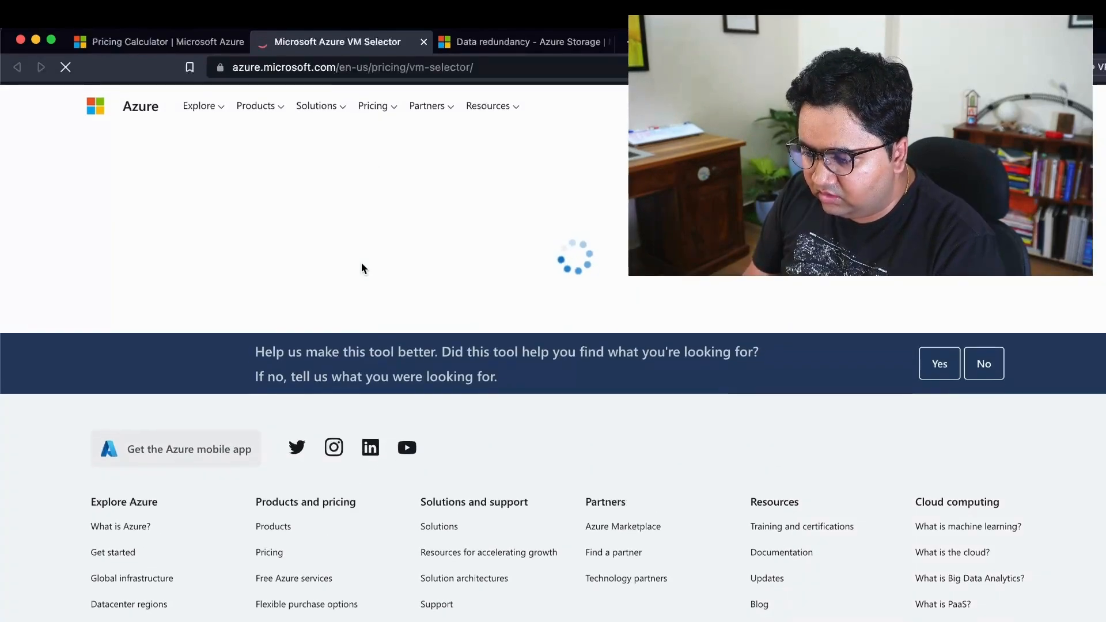
Return to the Pricing Calculator tab and view the list of virtual machine instance sizes again
{"action": "left_click", "coordinate": [202, 46]}
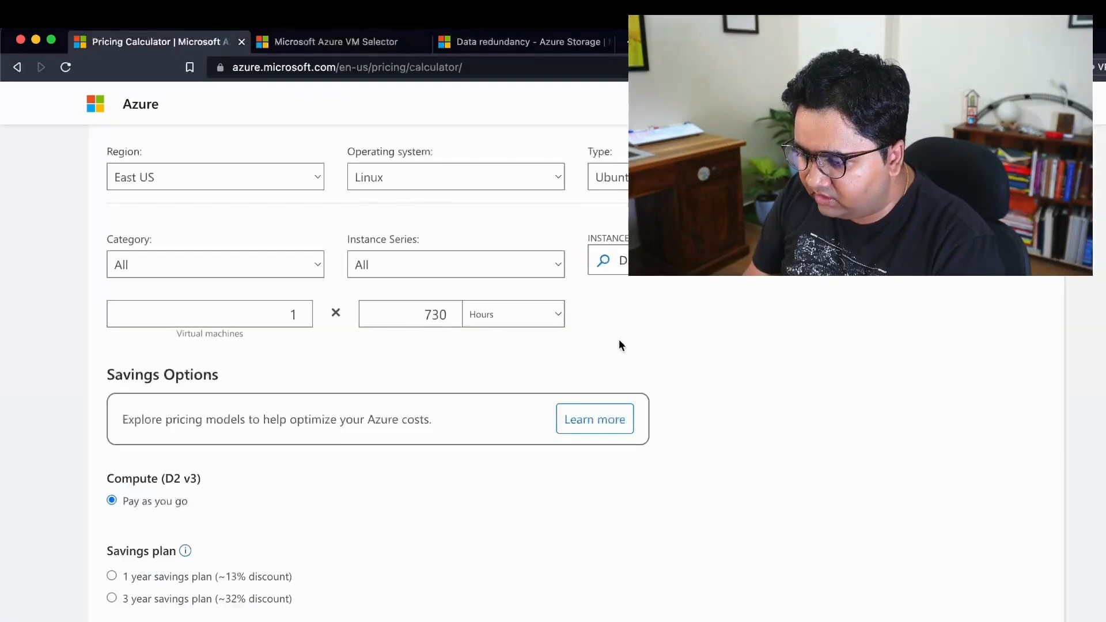
{"action": "left_click", "coordinate": [382, 51]}
{"action": "left_click", "coordinate": [203, 44]}
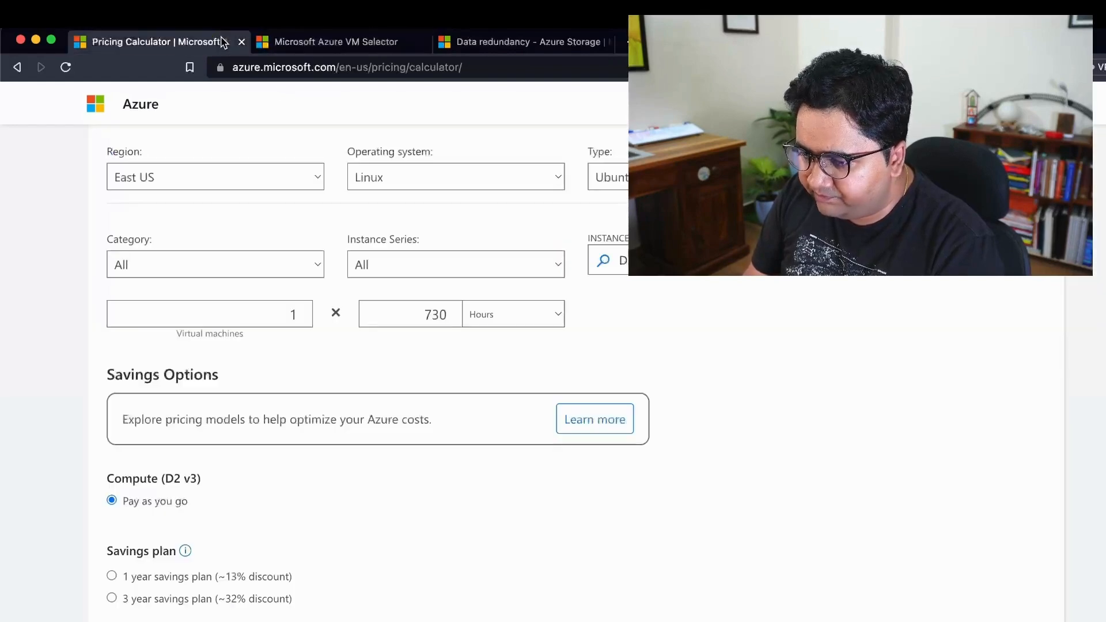
{"action": "left_click", "coordinate": [714, 262]}
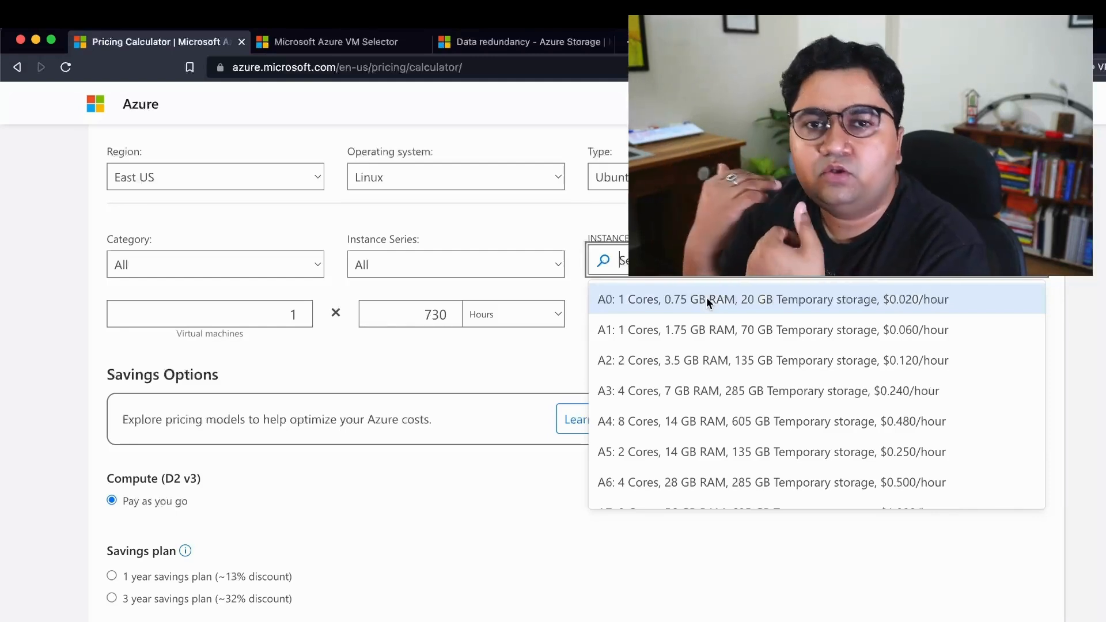
Switch to the Azure VM Selector tab, start finding VMs by workload type, and look through the workload types
{"action": "left_click", "coordinate": [395, 43]}
{"action": "scroll", "coordinate": [305, 310], "scroll_direction": "down", "scroll_amount": 1}
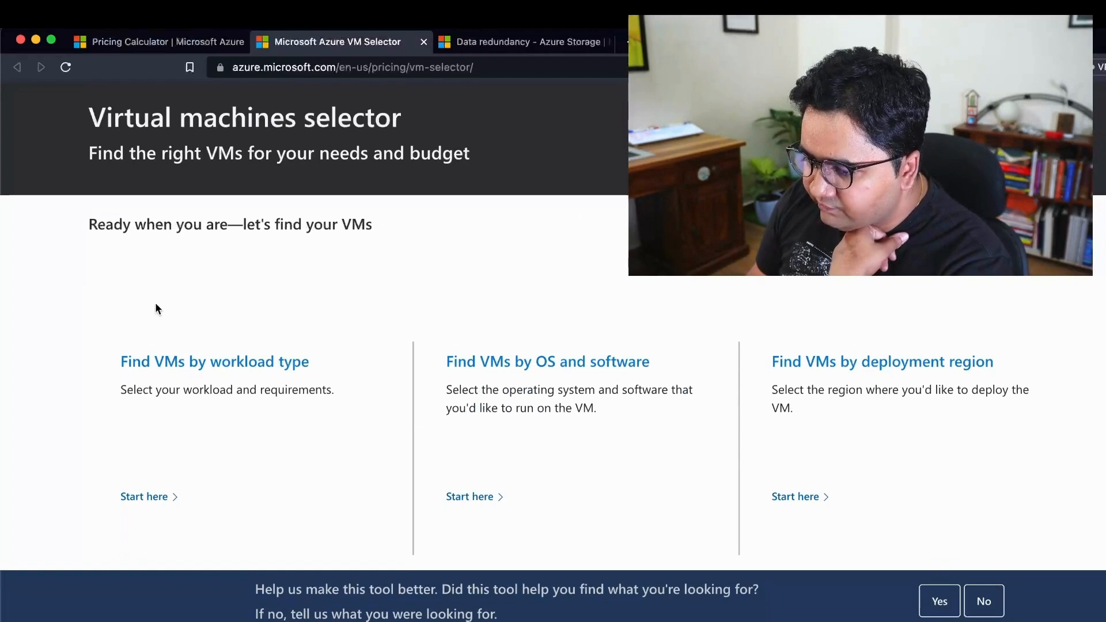
{"action": "left_click", "coordinate": [206, 363]}
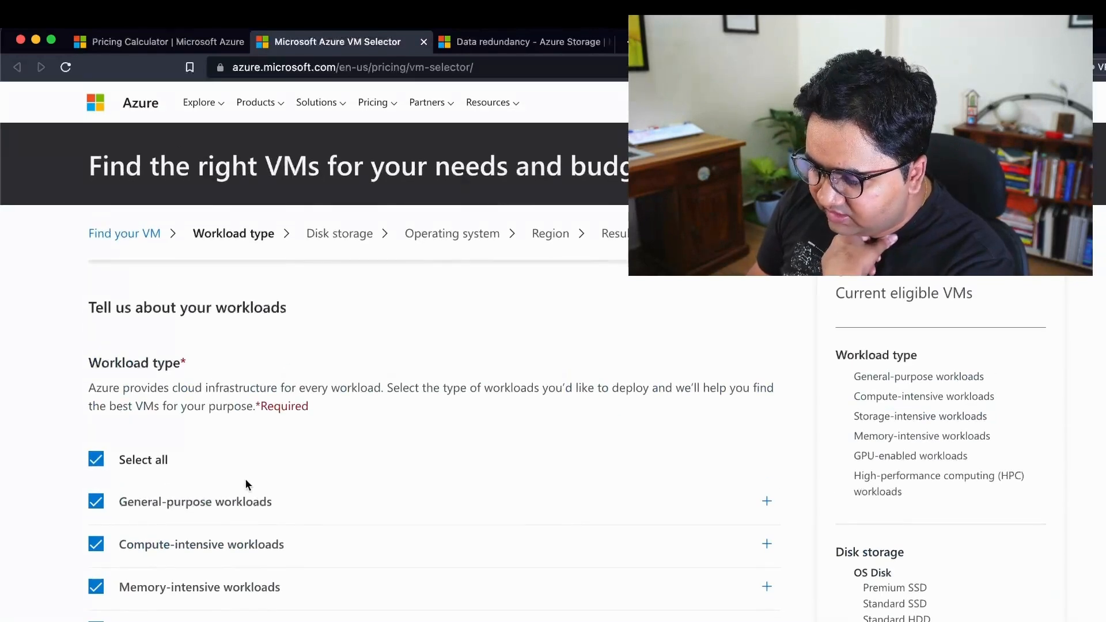
{"action": "scroll", "coordinate": [247, 482], "scroll_direction": "down", "scroll_amount": 5}
{"action": "scroll", "coordinate": [247, 481], "scroll_direction": "up", "scroll_amount": 2}
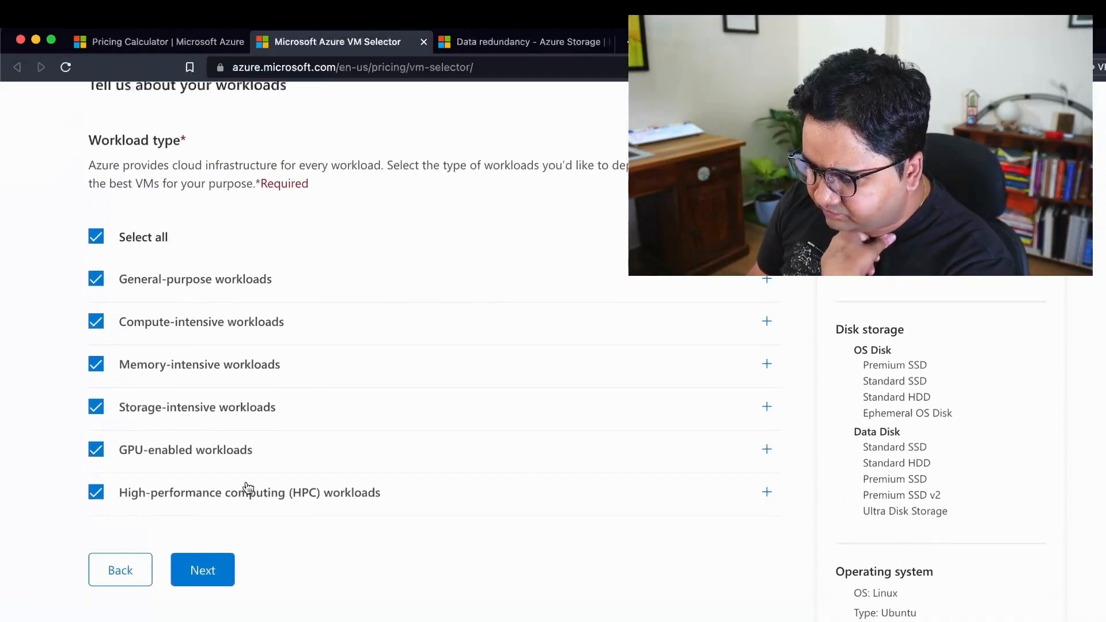
Limit the workload type to General-purpose workloads only, and continue to the VM's technical characteristics
{"action": "left_click", "coordinate": [97, 238]}
{"action": "left_click", "coordinate": [104, 282]}
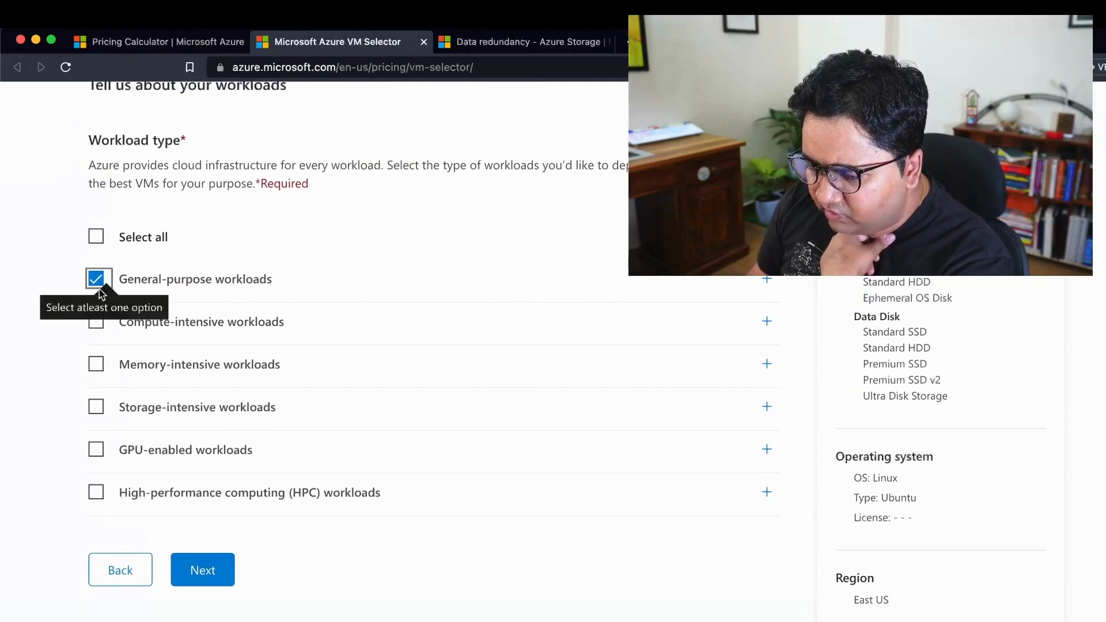
{"action": "left_click", "coordinate": [211, 569]}
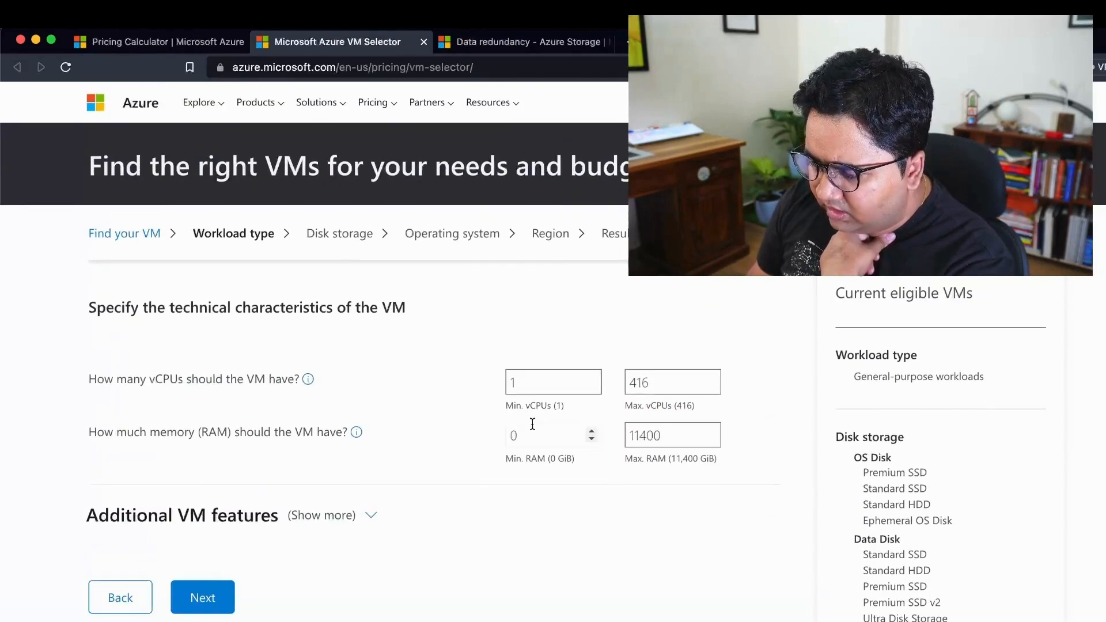
Set the VM's vCPU range to a minimum of 4 and a maximum of 6
{"action": "double_click", "coordinate": [551, 385]}
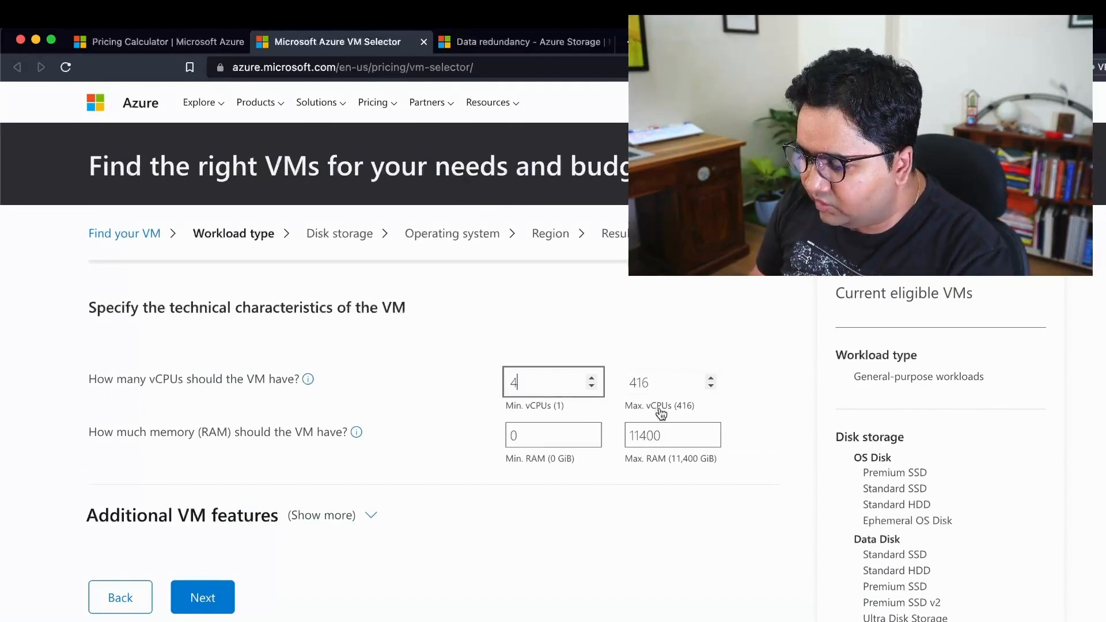
{"action": "key", "text": "Tab"}
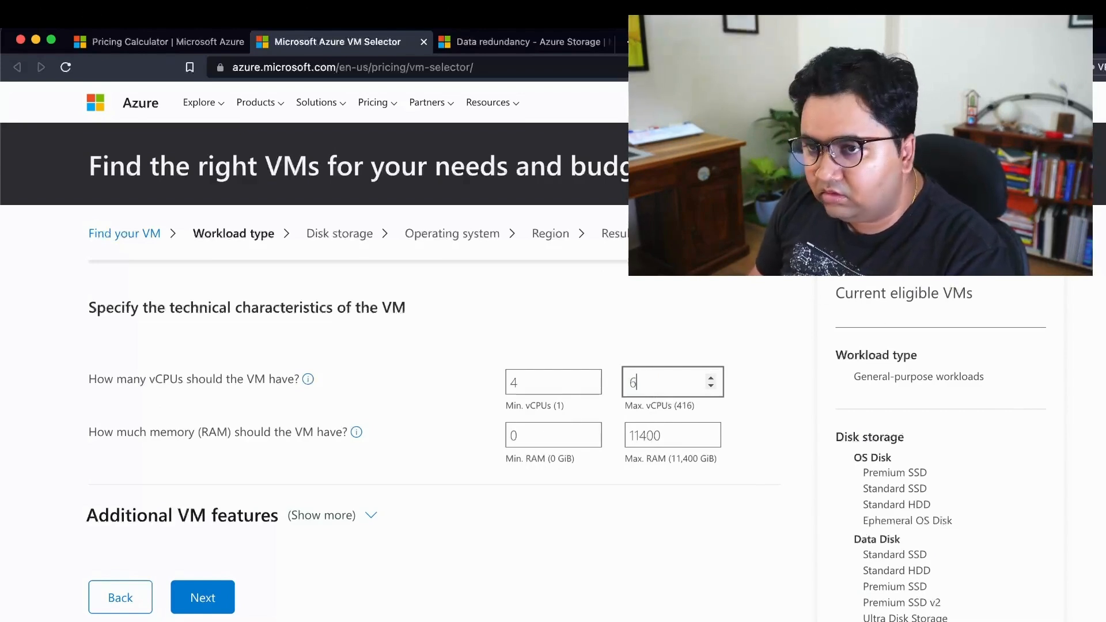
{"action": "scroll", "coordinate": [403, 345], "scroll_direction": "down", "scroll_amount": 3}
{"action": "scroll", "coordinate": [404, 345], "scroll_direction": "up", "scroll_amount": 3}
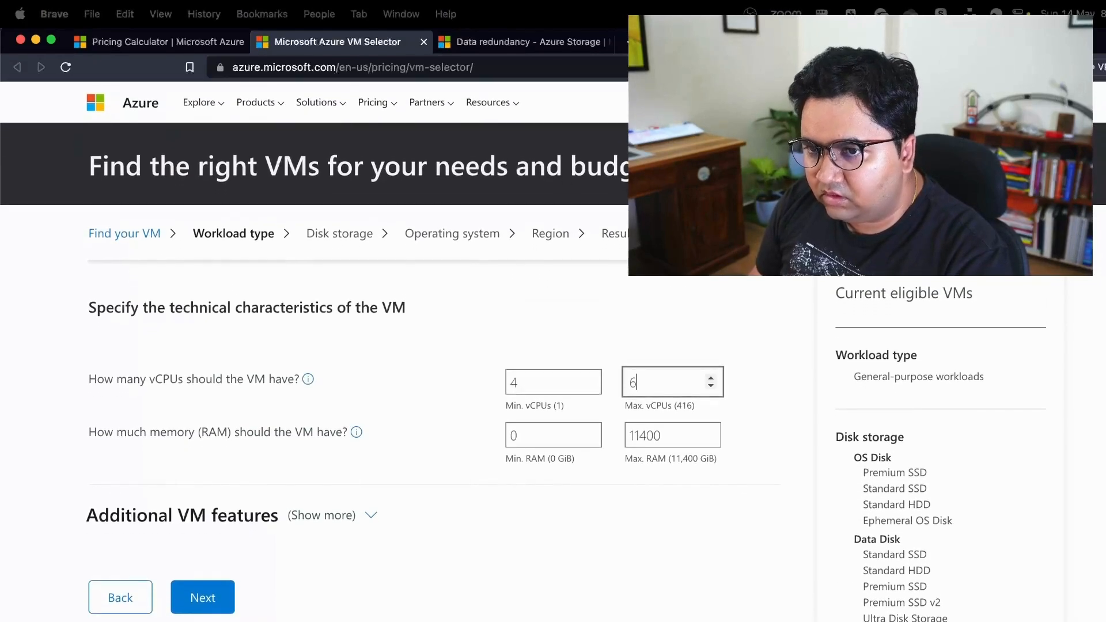
{"action": "left_click_drag", "start_coordinate": [1093, 276], "coordinate": [1038, 244]}
{"action": "left_click_drag", "start_coordinate": [922, 173], "coordinate": [980, 167]}
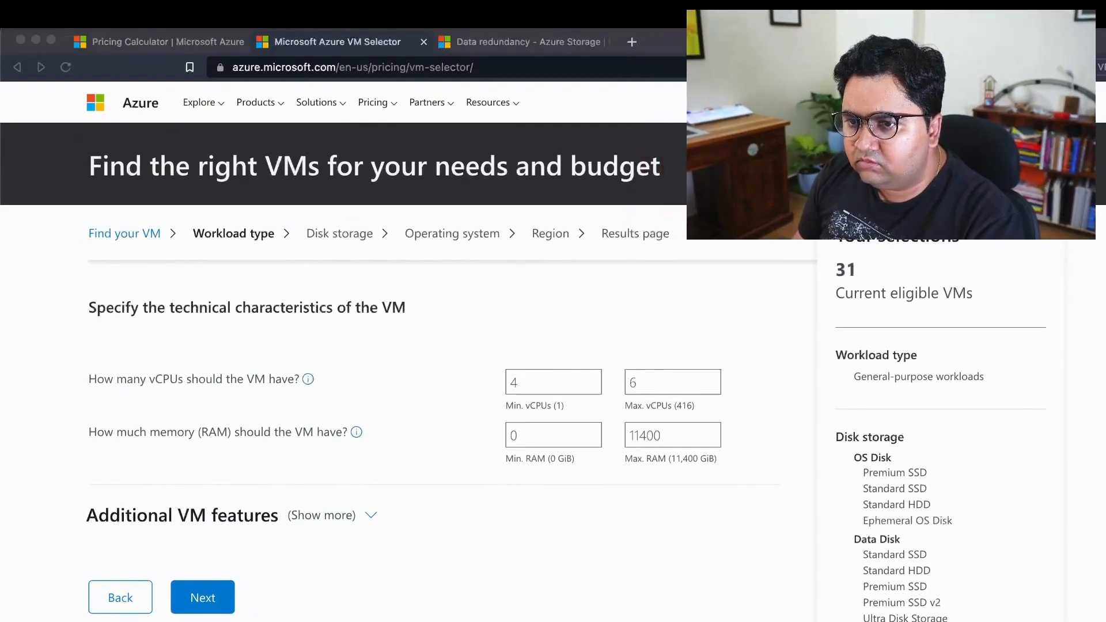
{"action": "left_click", "coordinate": [826, 255]}
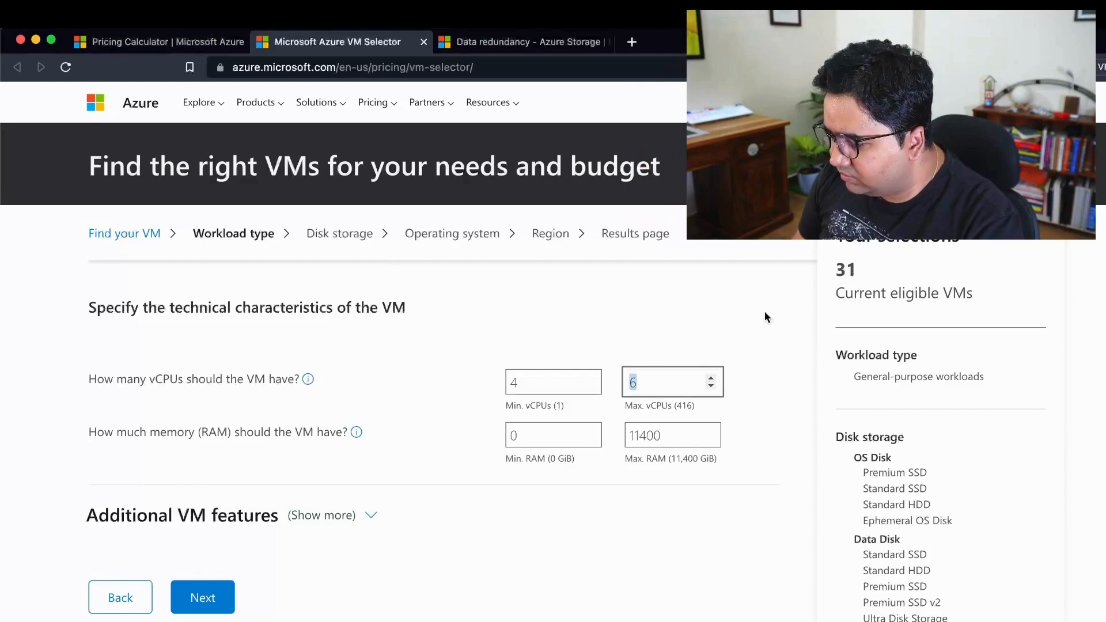
Set both the minimum and maximum RAM to 8 GiB, and continue to the disk storage needs
{"action": "key", "text": "Tab"}
{"action": "type", "text": "8"}
{"action": "key", "text": "Tab"}
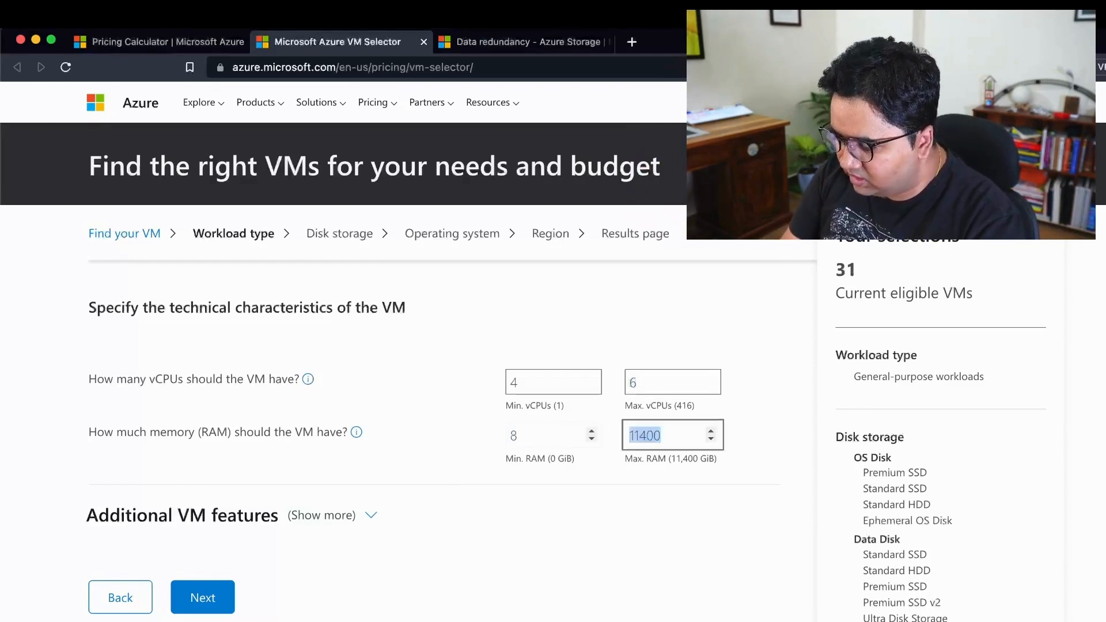
{"action": "type", "text": "8"}
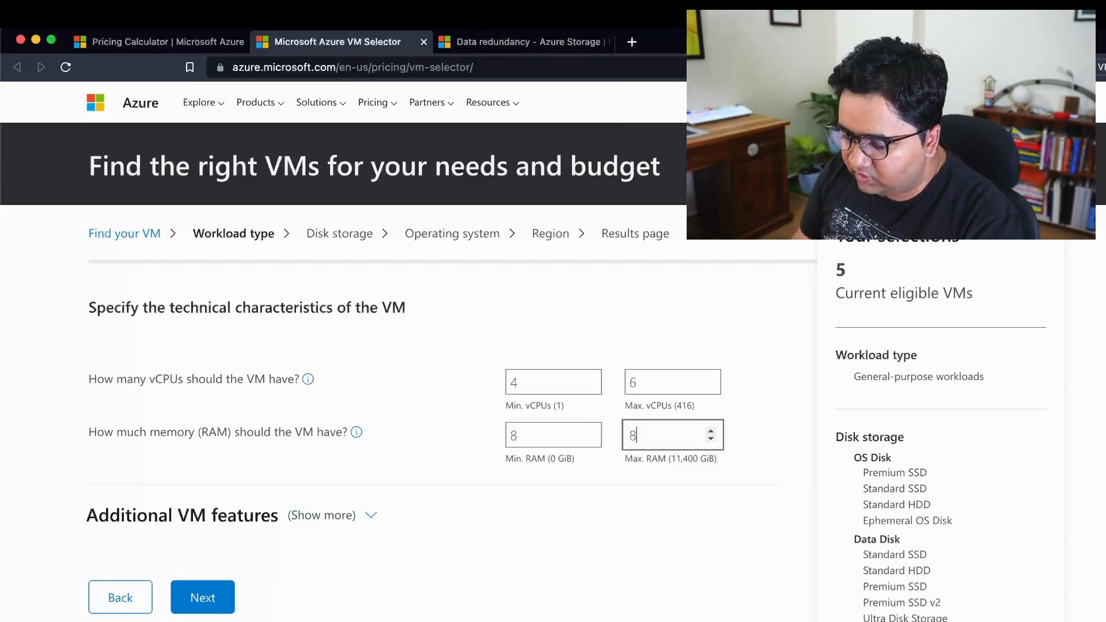
{"action": "left_click", "coordinate": [203, 598]}
Limit the operating system disk types to Premium SSD only, and continue to the data disk choices
{"action": "scroll", "coordinate": [223, 600], "scroll_direction": "down", "scroll_amount": 3}
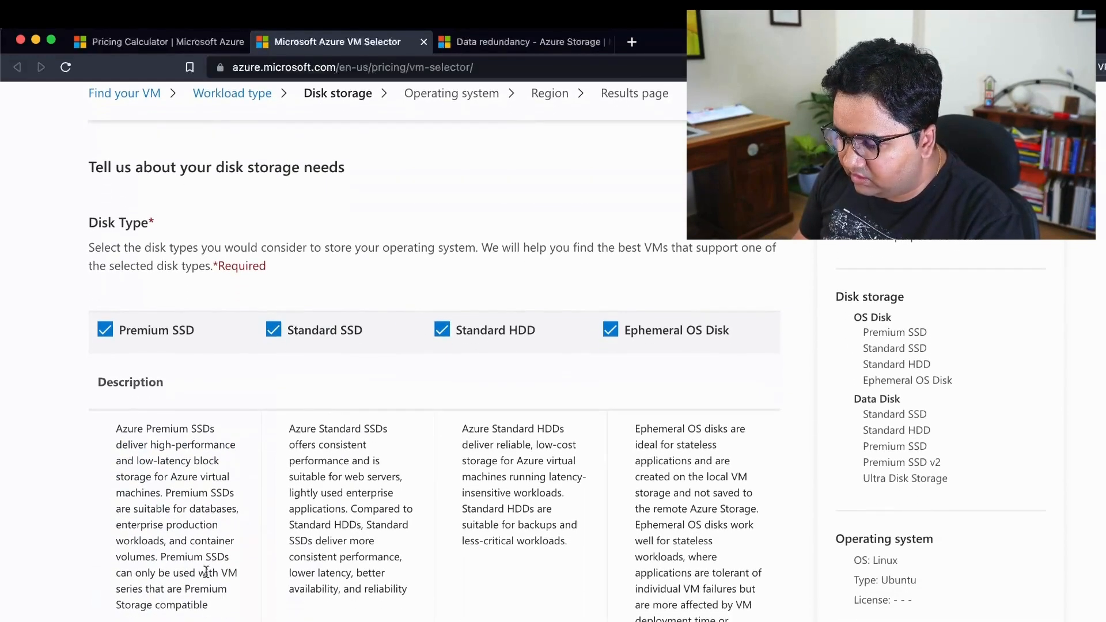
{"action": "left_click", "coordinate": [468, 338]}
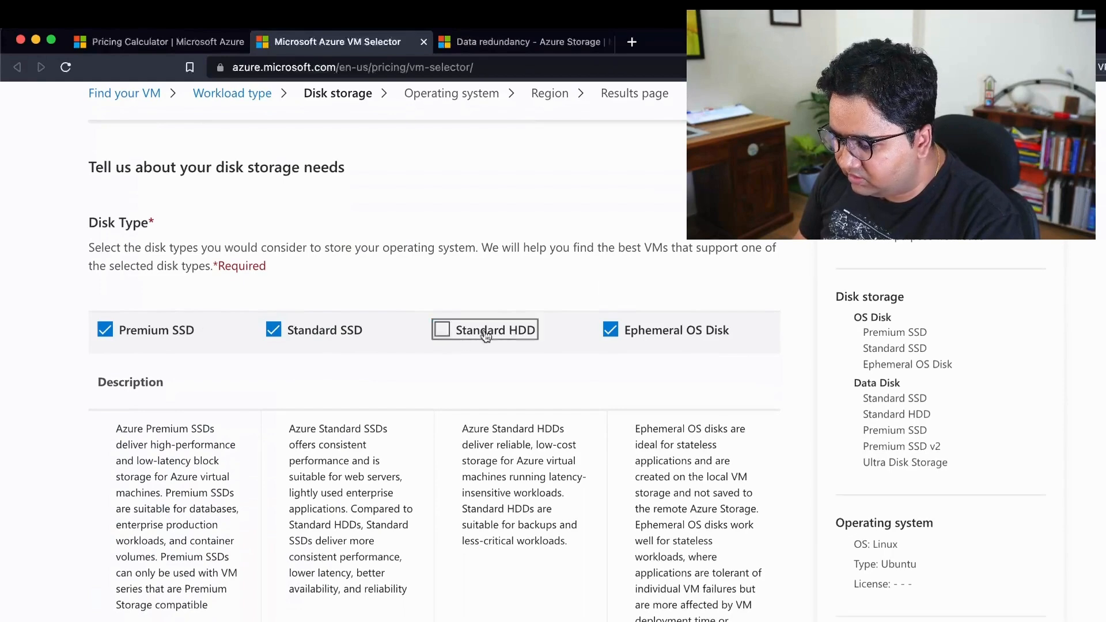
{"action": "left_click", "coordinate": [620, 333]}
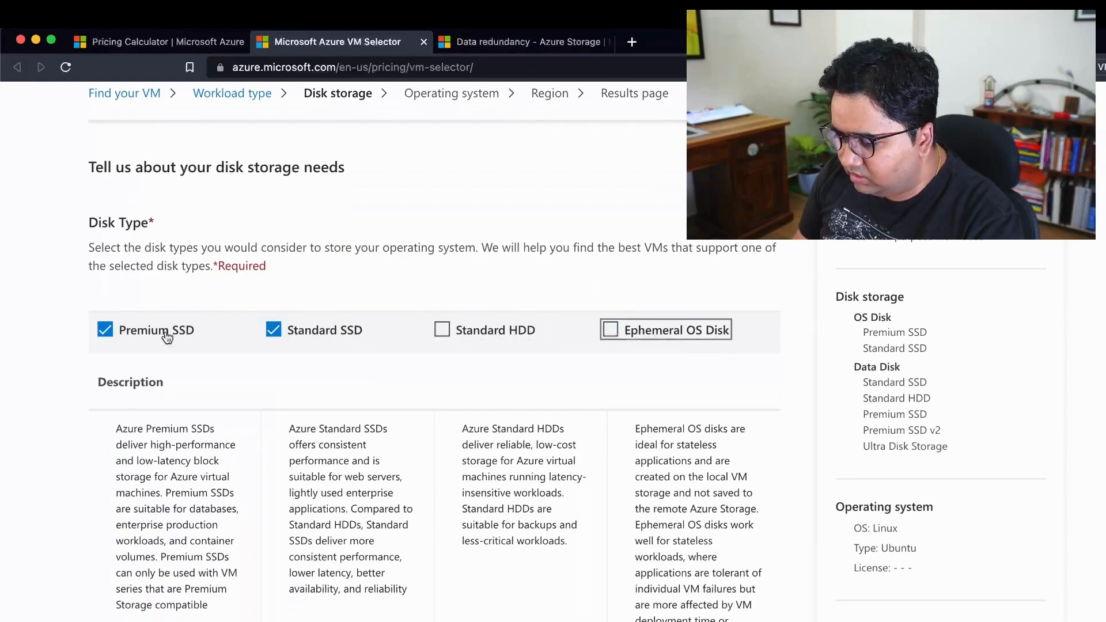
{"action": "scroll", "coordinate": [168, 335], "scroll_direction": "down", "scroll_amount": 2}
{"action": "left_click", "coordinate": [274, 266]}
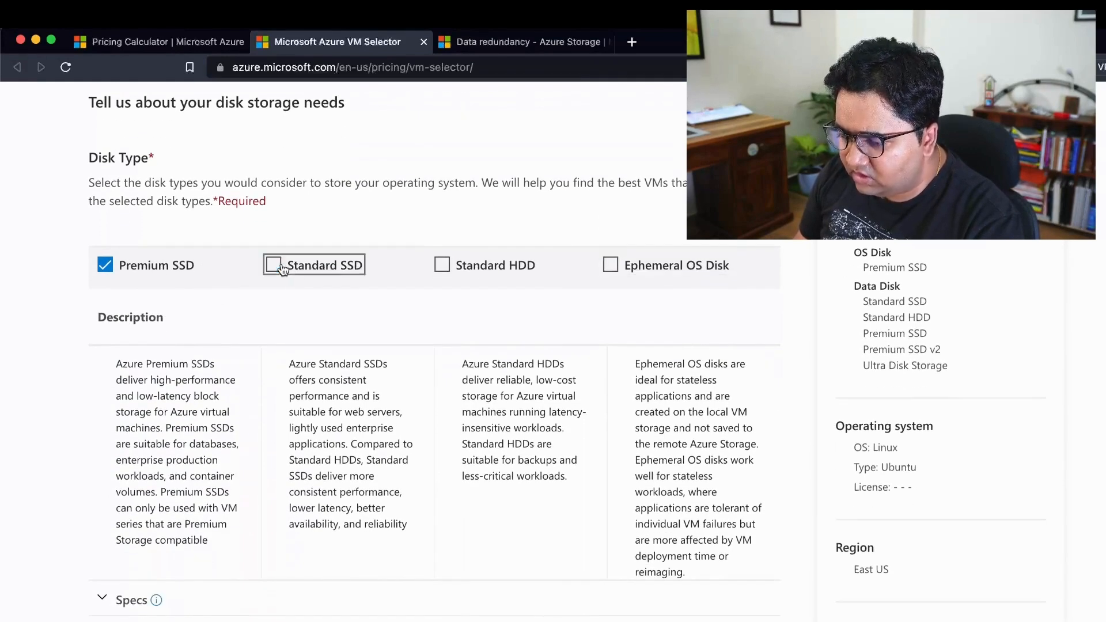
{"action": "scroll", "coordinate": [350, 389], "scroll_direction": "up", "scroll_amount": 4}
{"action": "scroll", "coordinate": [350, 389], "scroll_direction": "down", "scroll_amount": 4}
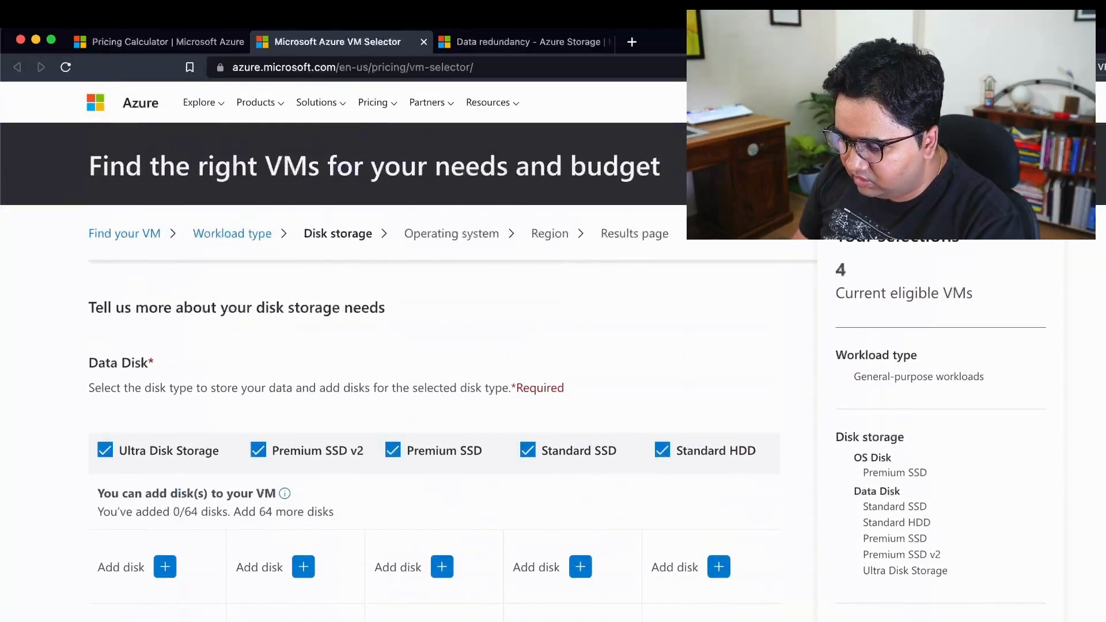
Accept the default data disk types, Linux operating system and East US region, and continue to the recommended VM results
{"action": "scroll", "coordinate": [432, 375], "scroll_direction": "down", "scroll_amount": 2}
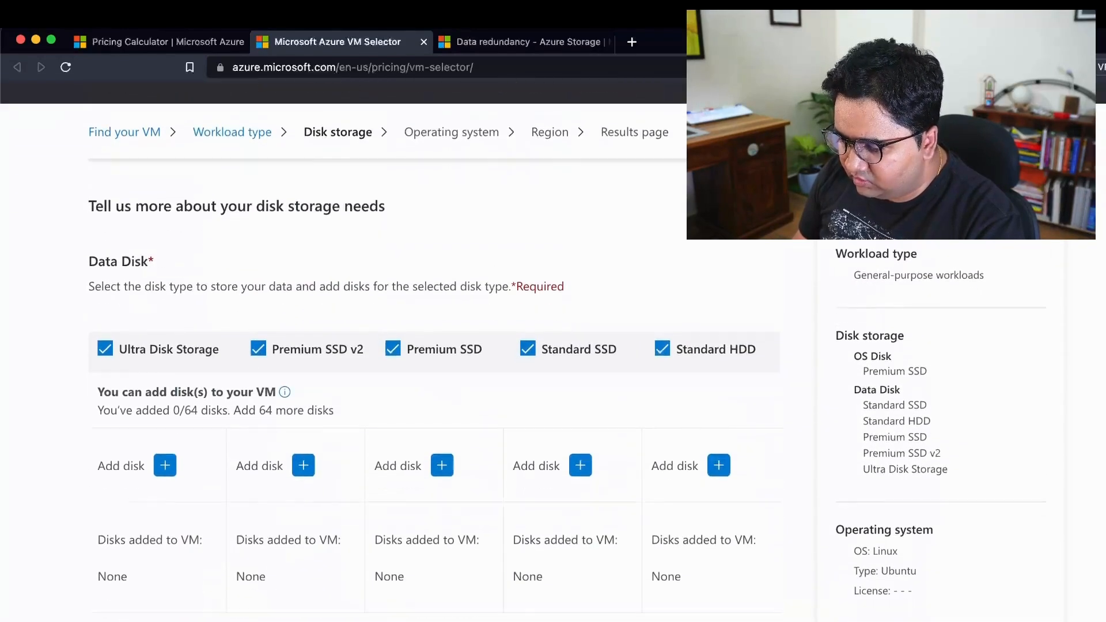
{"action": "scroll", "coordinate": [198, 536], "scroll_direction": "down", "scroll_amount": 5}
{"action": "left_click", "coordinate": [205, 512]}
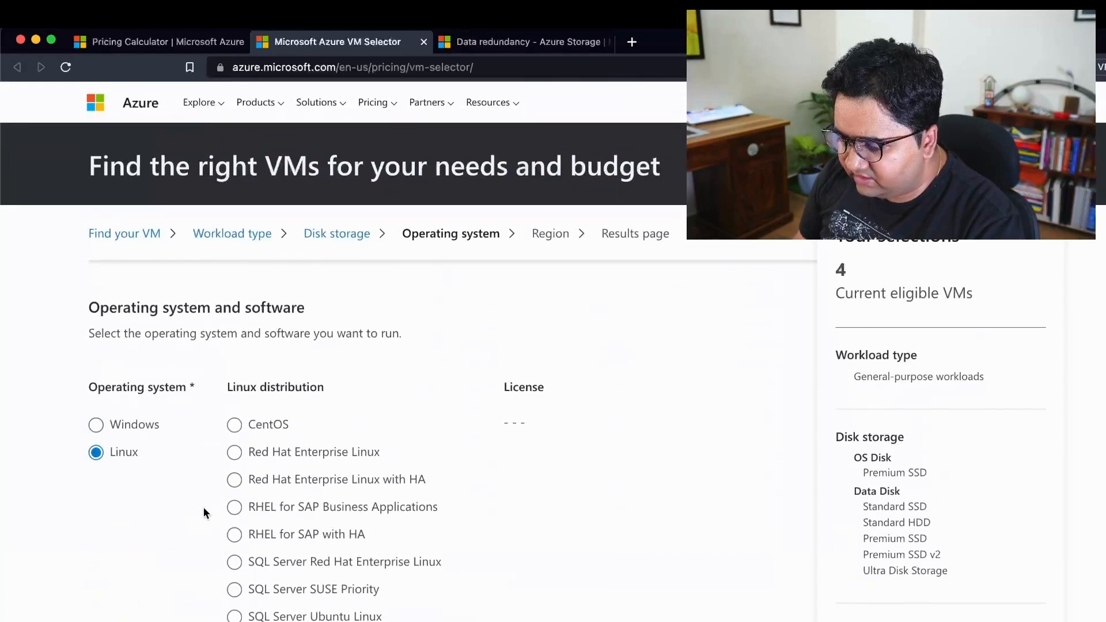
{"action": "scroll", "coordinate": [198, 494], "scroll_direction": "down", "scroll_amount": 10}
{"action": "left_click", "coordinate": [202, 432]}
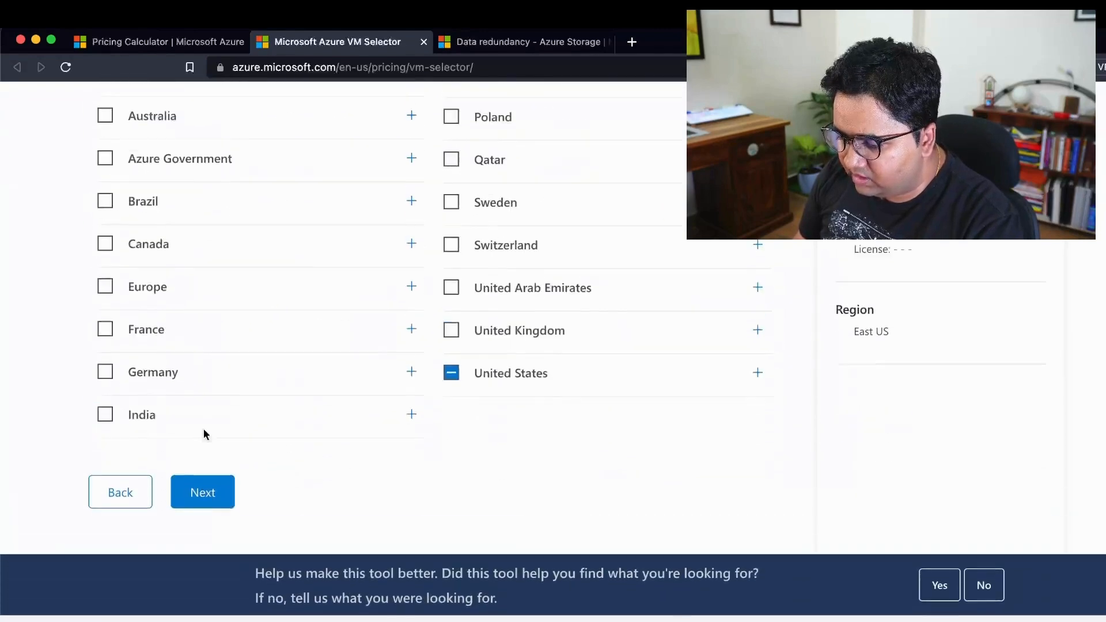
{"action": "scroll", "coordinate": [208, 431], "scroll_direction": "down", "scroll_amount": 9}
{"action": "left_click", "coordinate": [213, 435]}
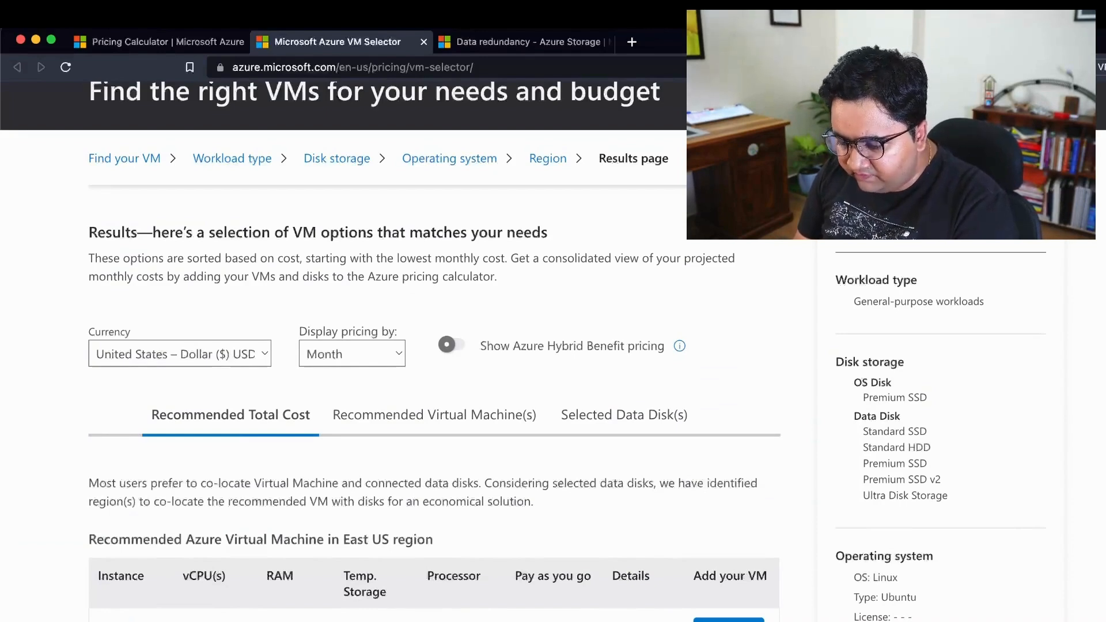
{"action": "scroll", "coordinate": [432, 352], "scroll_direction": "down", "scroll_amount": 1}
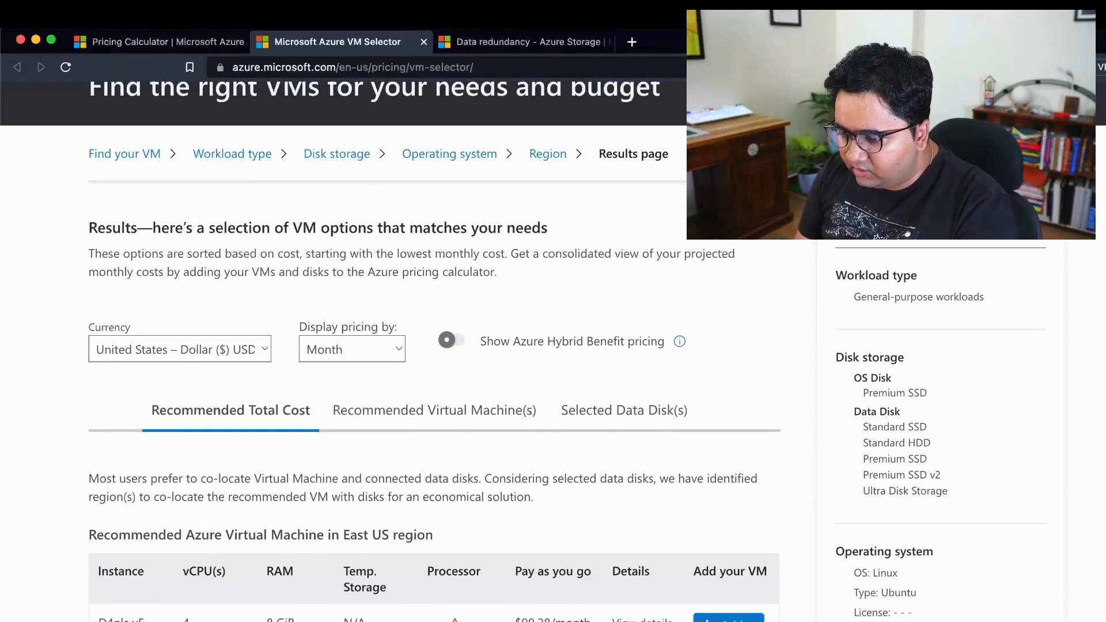
Close the VM Selector tab and choose the A3 instance with 4 cores and 7 GB RAM in the Pricing Calculator
{"action": "key", "text": "super+w"}
{"action": "left_click", "coordinate": [708, 271]}
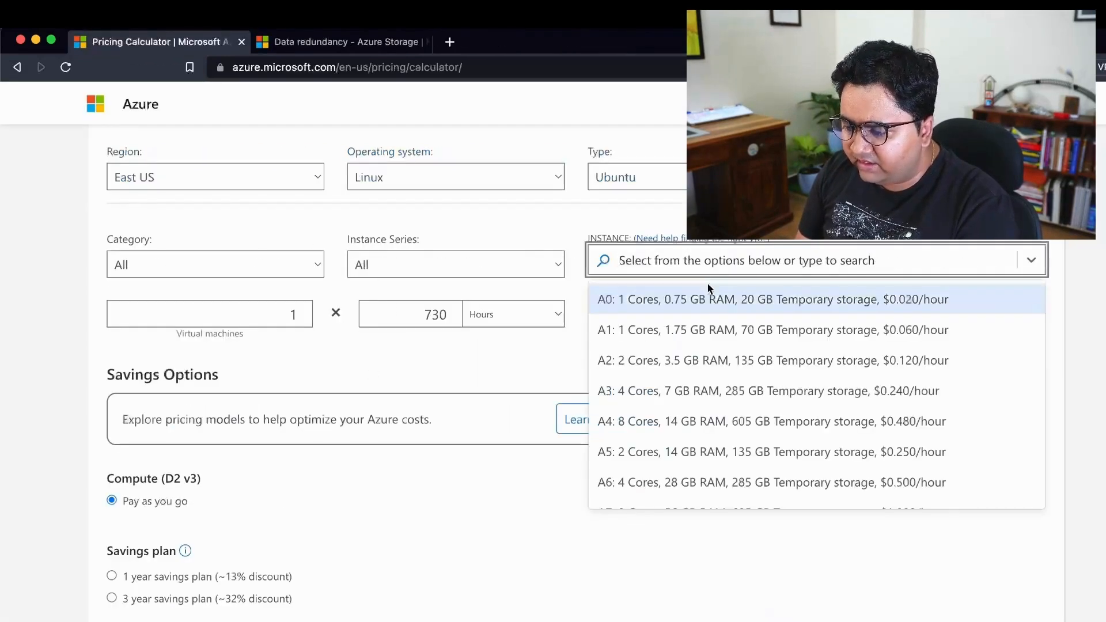
{"action": "left_click", "coordinate": [709, 375]}
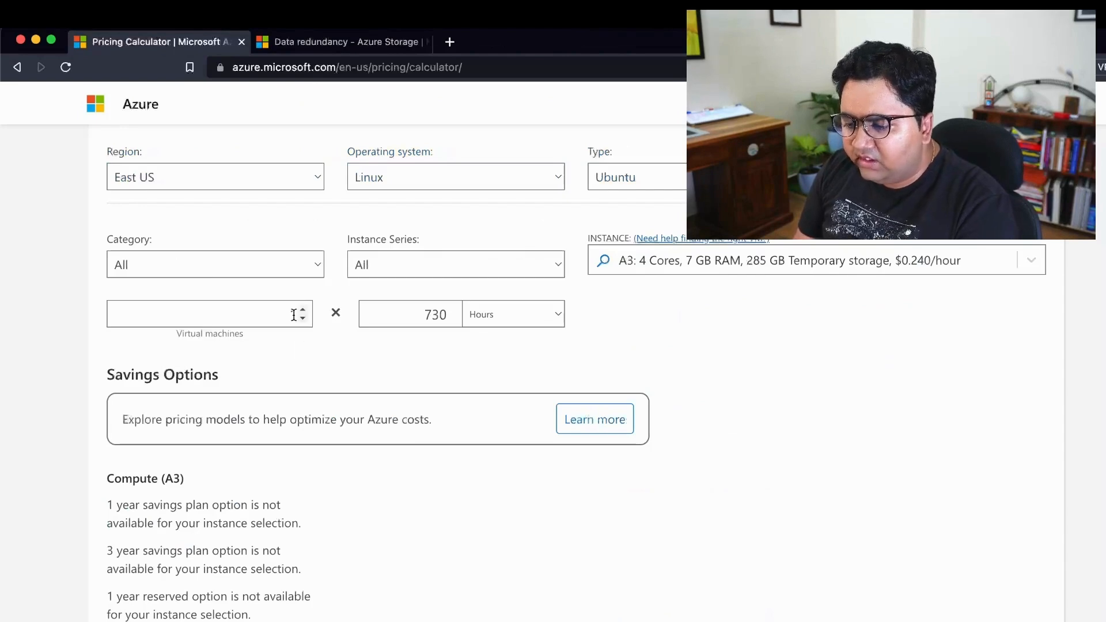
Switch the virtual machine usage period from hours to days and set the number of virtual machines to 2
{"action": "left_click", "coordinate": [513, 311]}
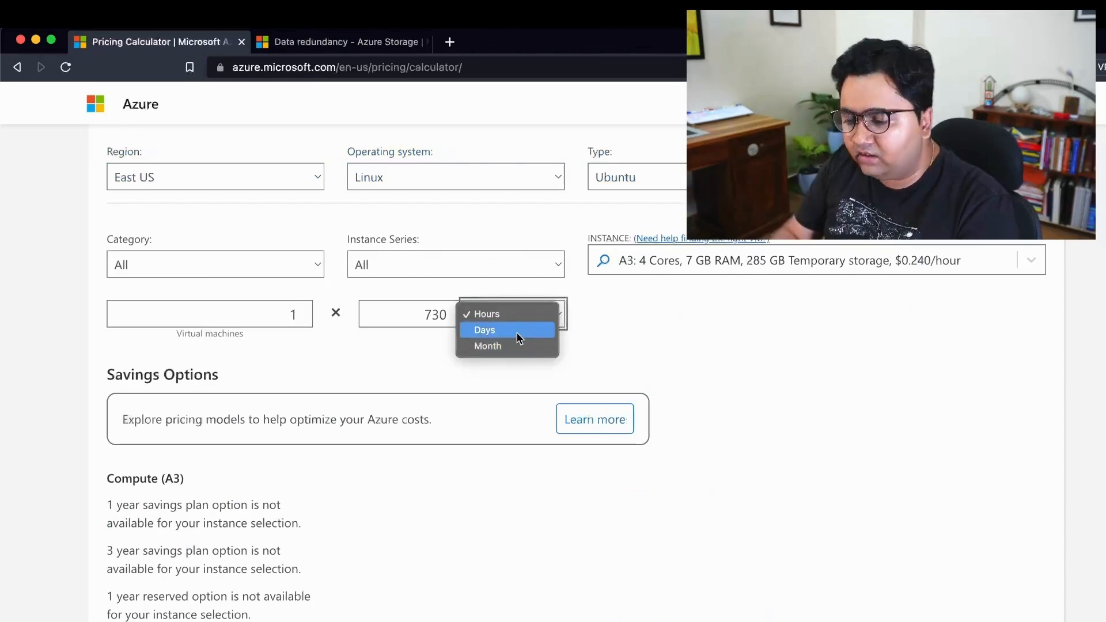
{"action": "left_click", "coordinate": [519, 330]}
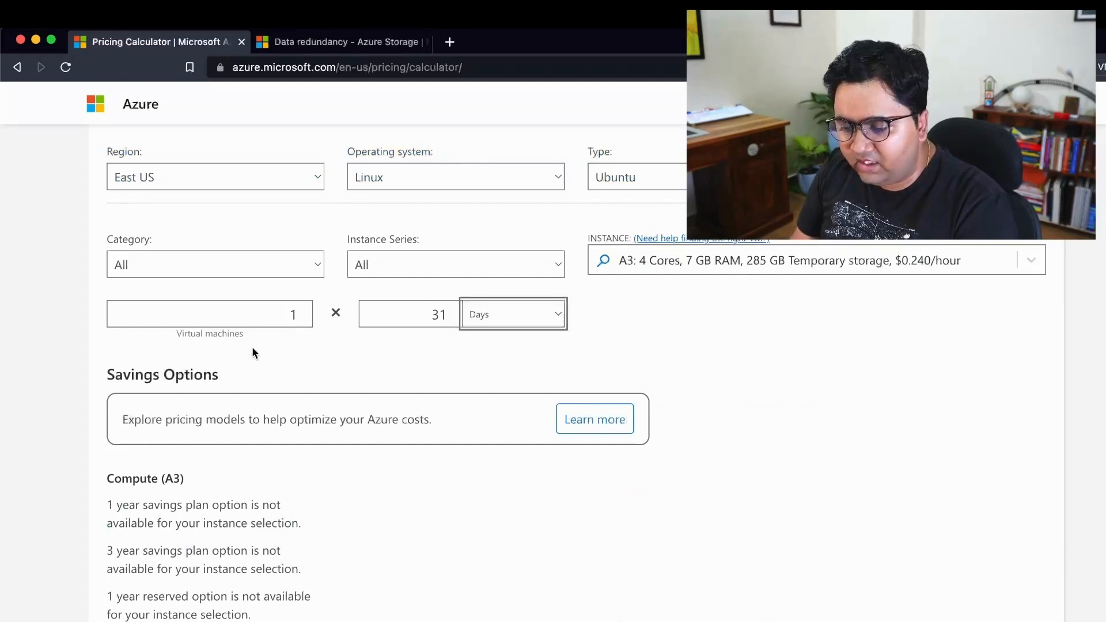
{"action": "left_click", "coordinate": [302, 310]}
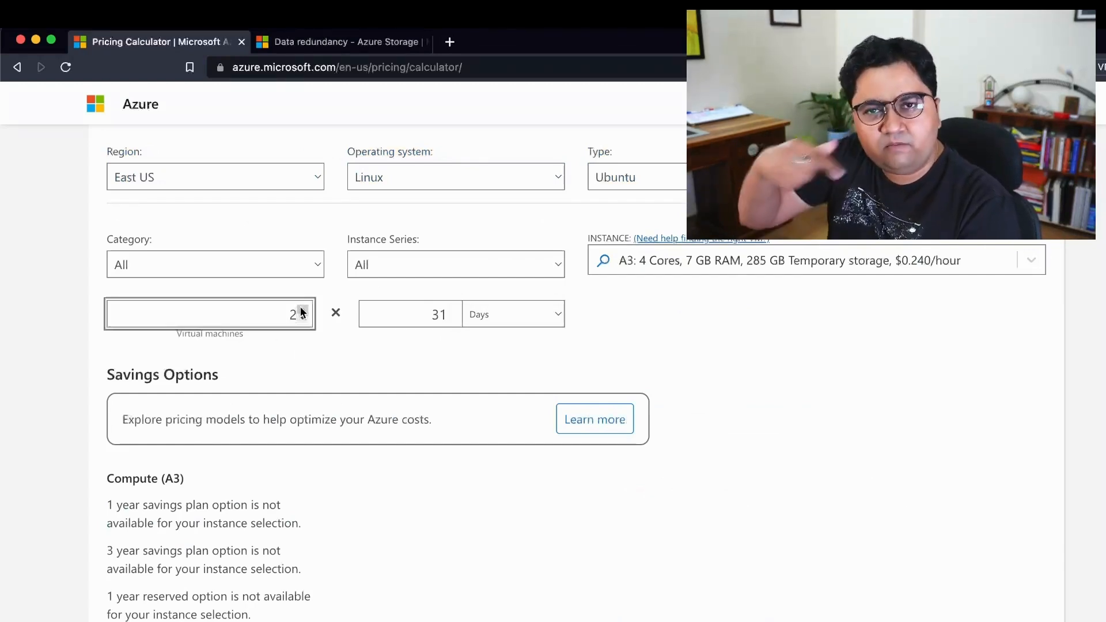
Check the savings options offered for the A3 instance, and change the Virtual Machines region to Central US
{"action": "scroll", "coordinate": [291, 573], "scroll_direction": "up", "scroll_amount": 3}
{"action": "scroll", "coordinate": [290, 572], "scroll_direction": "down", "scroll_amount": 10}
{"action": "scroll", "coordinate": [291, 573], "scroll_direction": "up", "scroll_amount": 4}
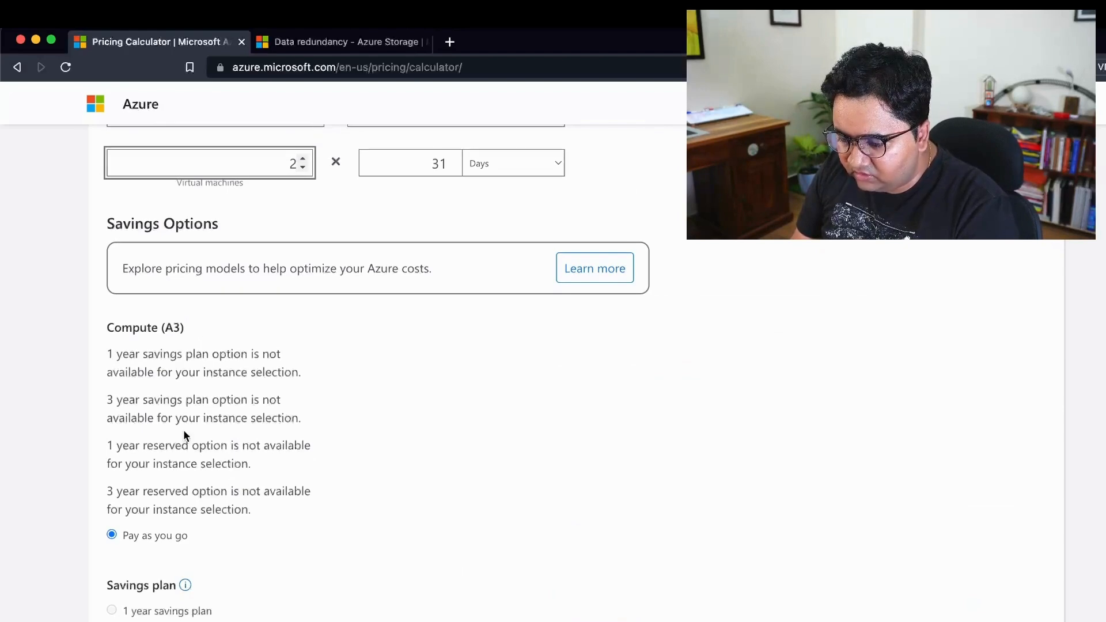
{"action": "scroll", "coordinate": [149, 575], "scroll_direction": "down", "scroll_amount": 2}
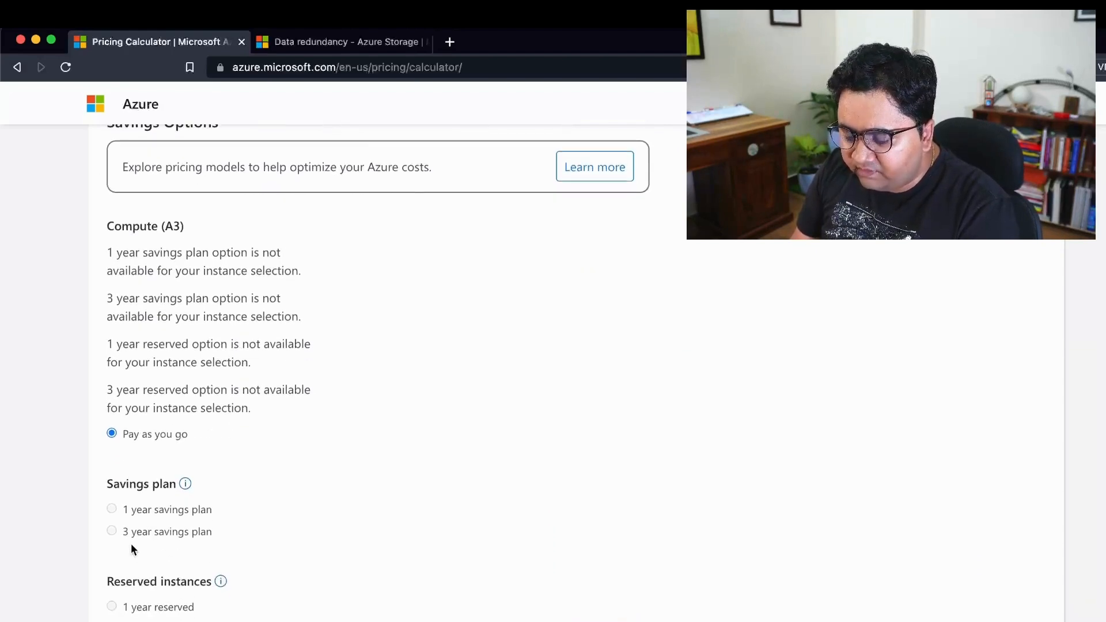
{"action": "scroll", "coordinate": [133, 553], "scroll_direction": "up", "scroll_amount": 8}
{"action": "left_click", "coordinate": [210, 345]}
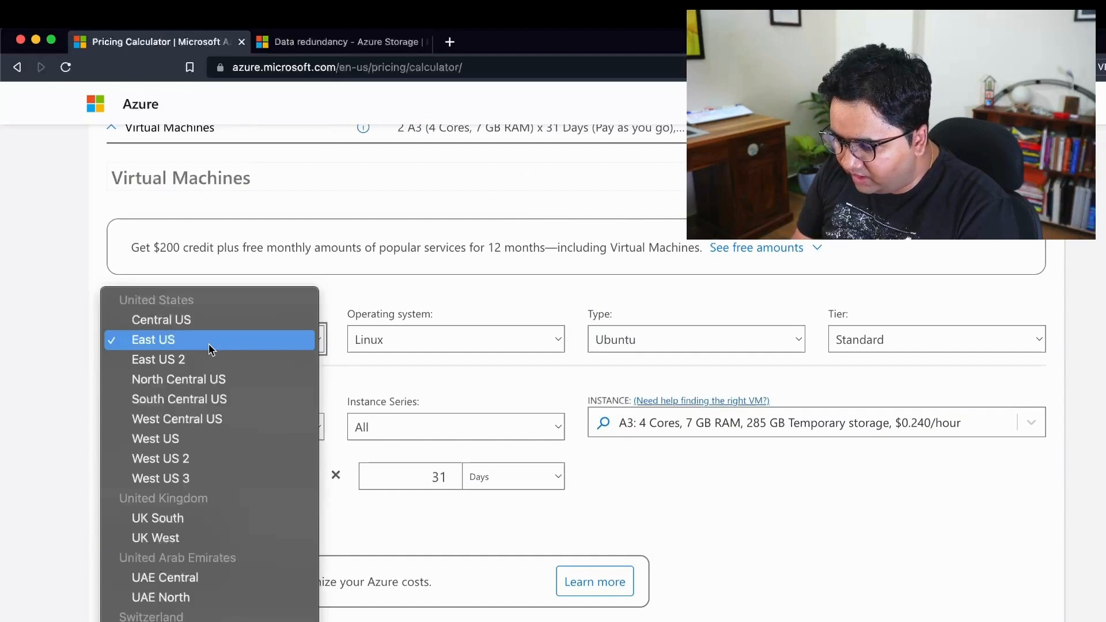
{"action": "left_click", "coordinate": [210, 322]}
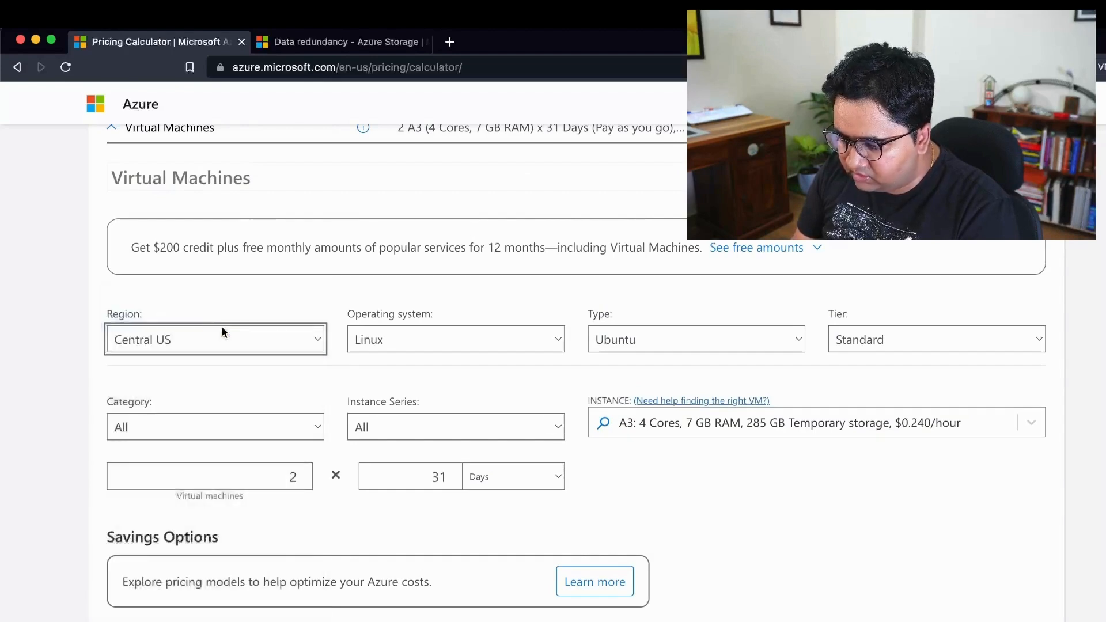
Change the virtual machine instance to DS13-4 v2 with 4 vCPUs, 56 GB RAM and 112 GB temporary storage
{"action": "left_click", "coordinate": [673, 427]}
{"action": "scroll", "coordinate": [657, 577], "scroll_direction": "down", "scroll_amount": 2}
{"action": "scroll", "coordinate": [657, 578], "scroll_direction": "down", "scroll_amount": 10}
{"action": "left_click", "coordinate": [661, 556]}
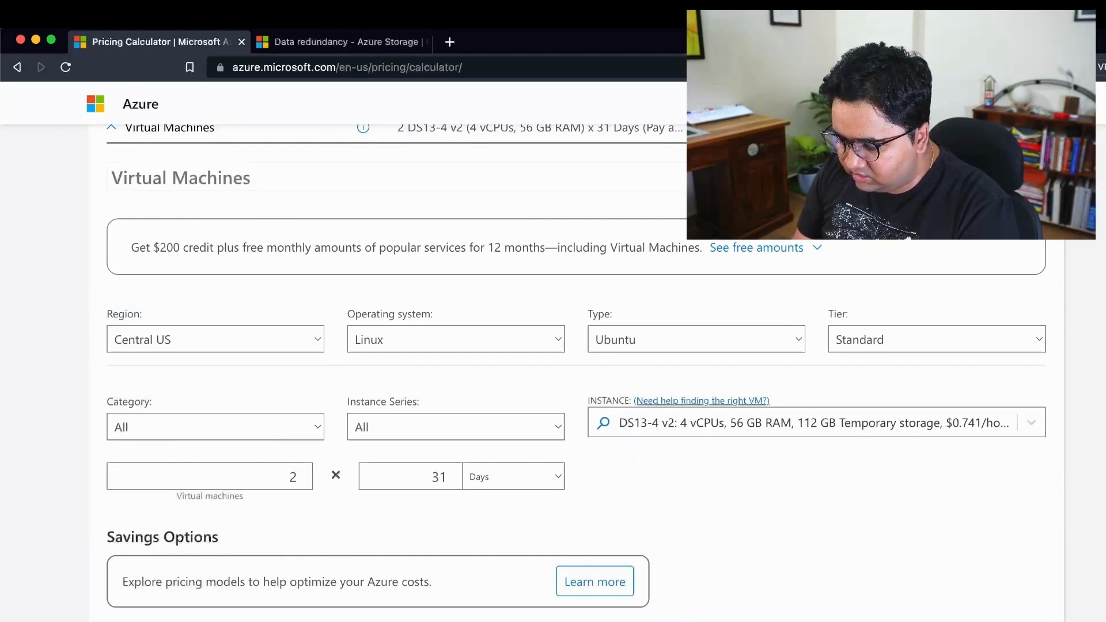
Apply the 3 year reserved pricing option to the DS13-4 v2 virtual machines
{"action": "scroll", "coordinate": [179, 427], "scroll_direction": "down", "scroll_amount": 6}
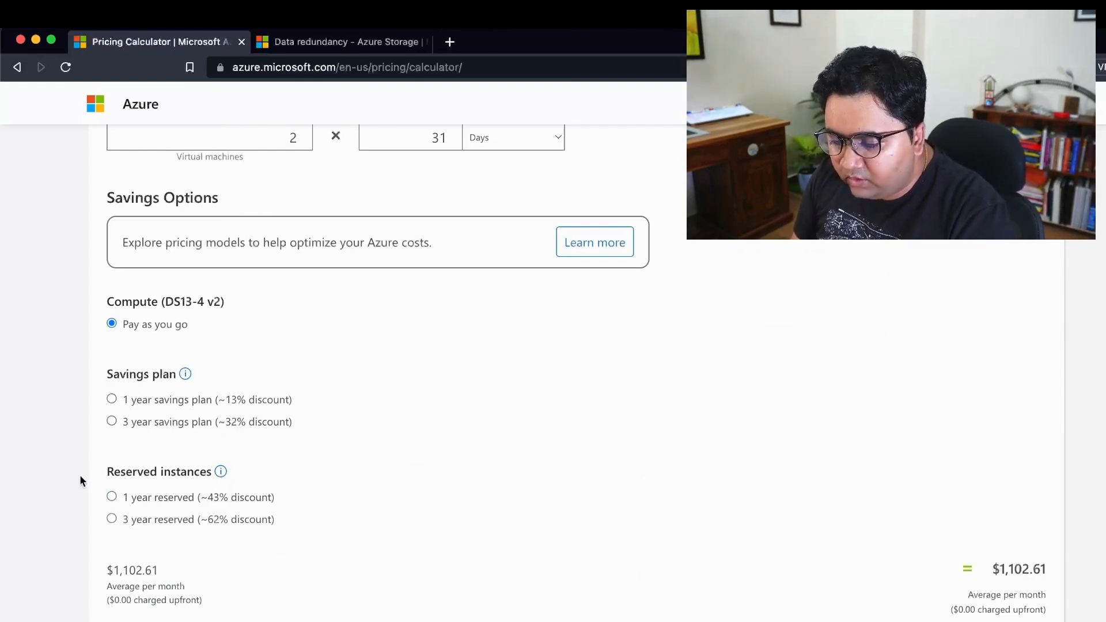
{"action": "mouse_move", "coordinate": [221, 474]}
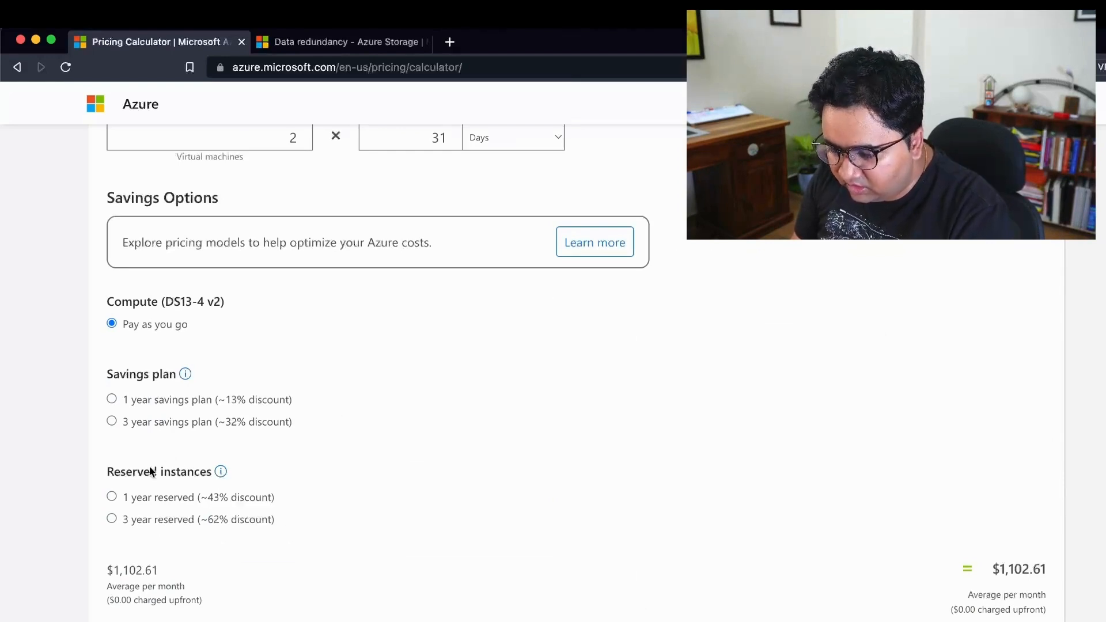
{"action": "left_click", "coordinate": [111, 519]}
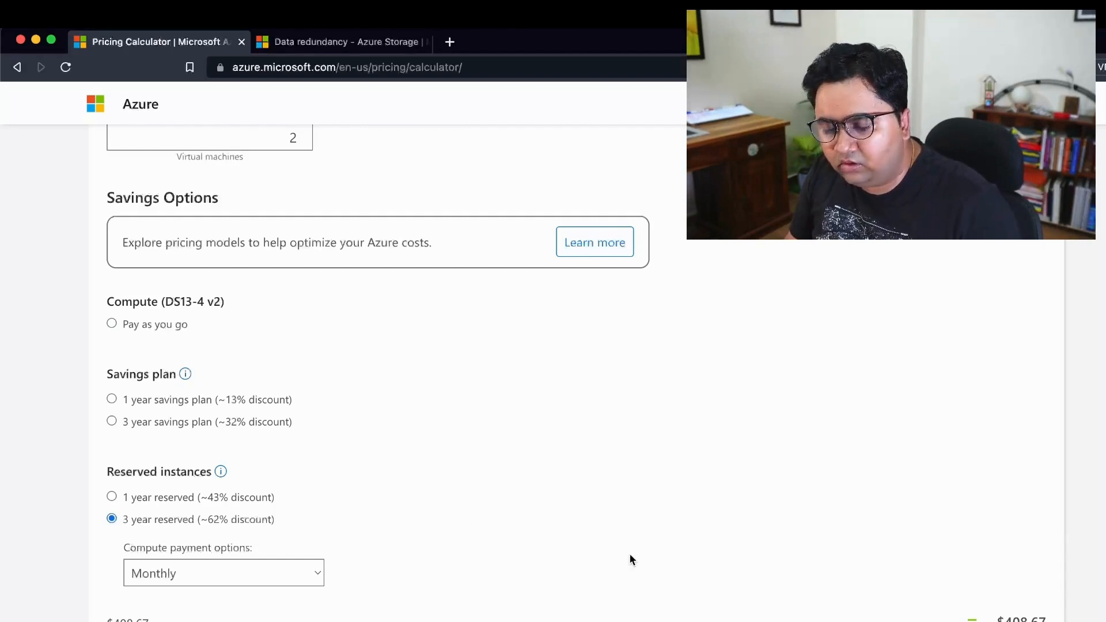
Collapse the Virtual Machines entry in the estimate and expand the Azure Database for PostgreSQL entry
{"action": "scroll", "coordinate": [630, 559], "scroll_direction": "down", "scroll_amount": 7}
{"action": "scroll", "coordinate": [630, 559], "scroll_direction": "up", "scroll_amount": 12}
{"action": "scroll", "coordinate": [599, 550], "scroll_direction": "up", "scroll_amount": 3}
{"action": "left_click", "coordinate": [126, 302]}
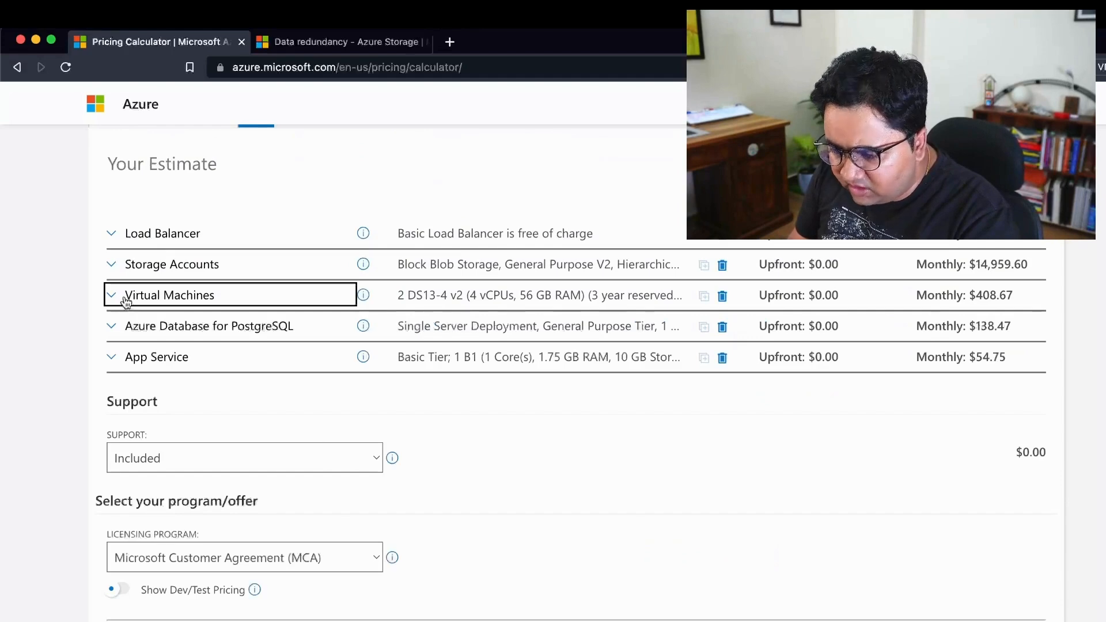
{"action": "left_click", "coordinate": [128, 327]}
{"action": "scroll", "coordinate": [344, 527], "scroll_direction": "down", "scroll_amount": 2}
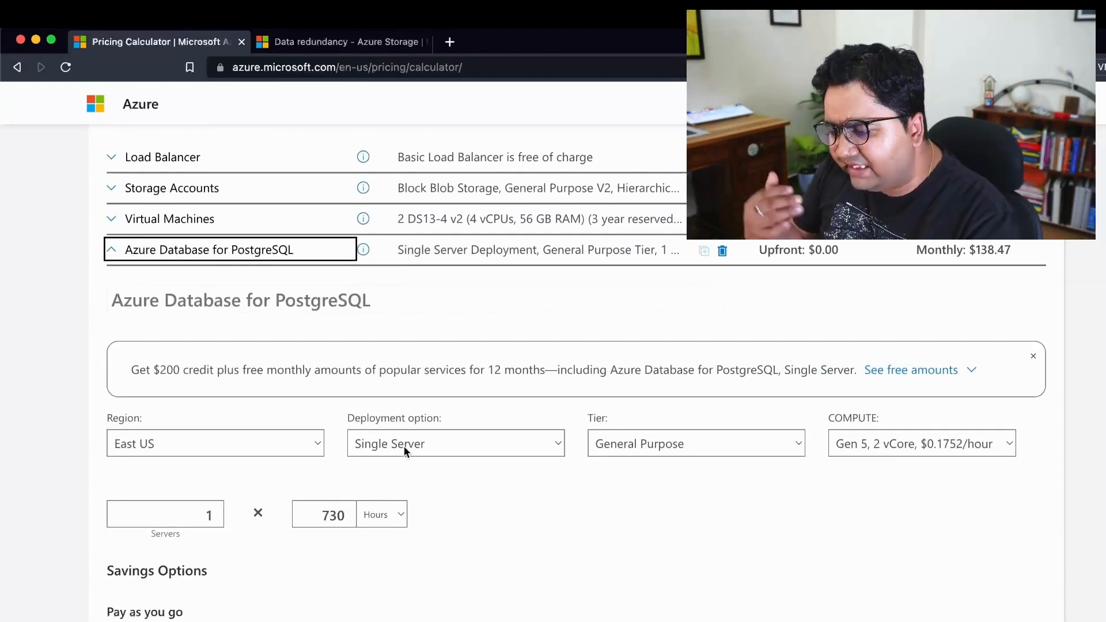
Check the compute sizes offered for the PostgreSQL General Purpose tier, and change the tier to Memory Optimized
{"action": "left_click", "coordinate": [924, 444]}
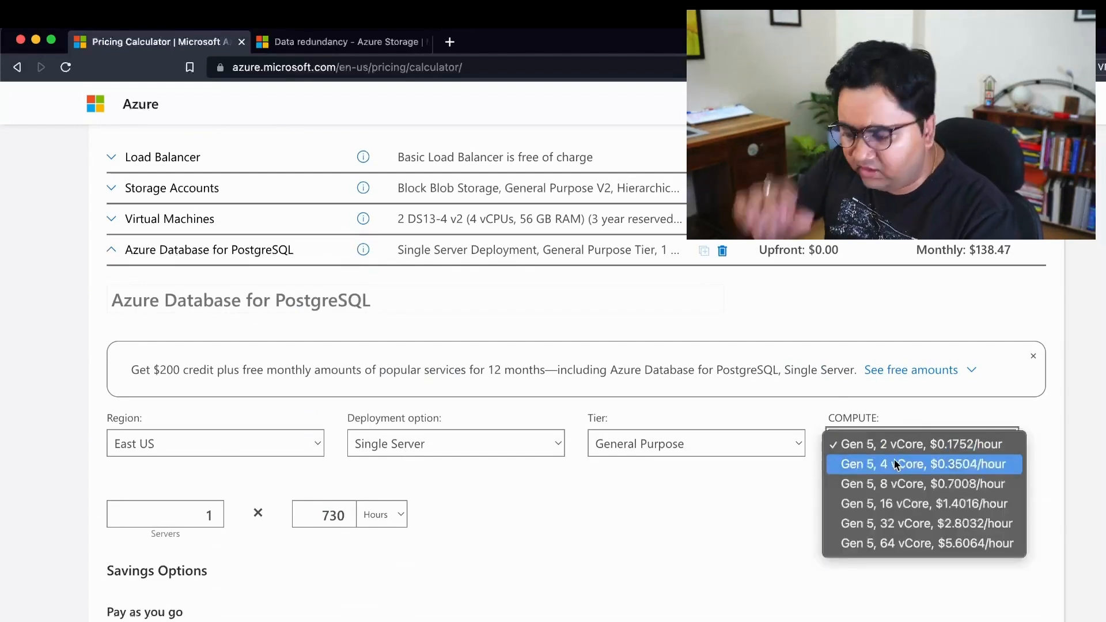
{"action": "left_click", "coordinate": [669, 443]}
{"action": "left_click", "coordinate": [674, 459]}
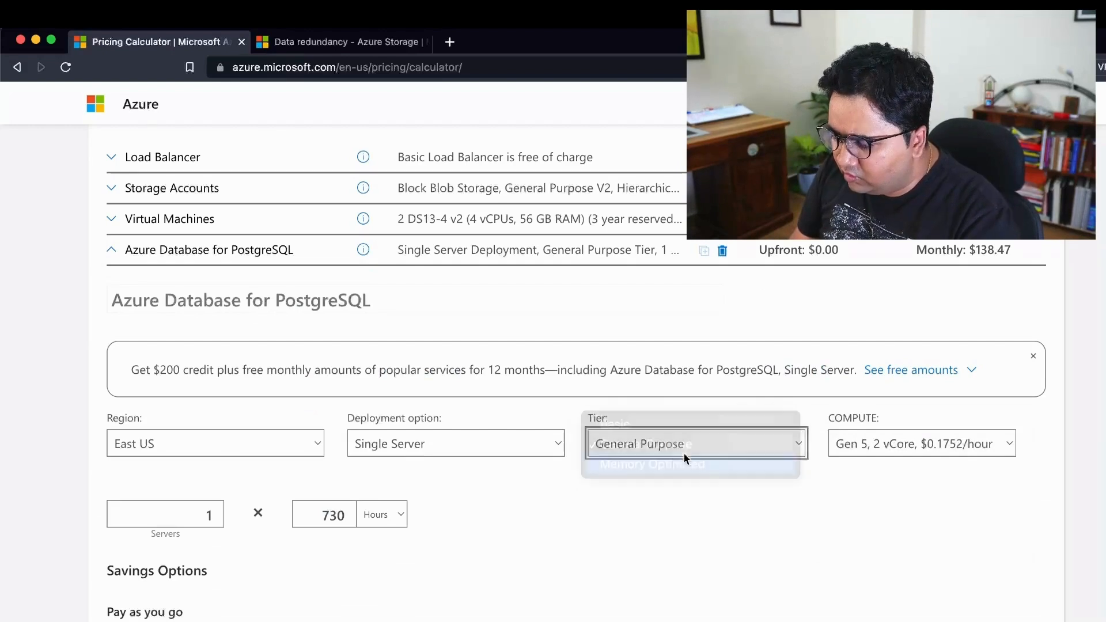
{"action": "left_click", "coordinate": [848, 445]}
{"action": "left_click", "coordinate": [715, 454]}
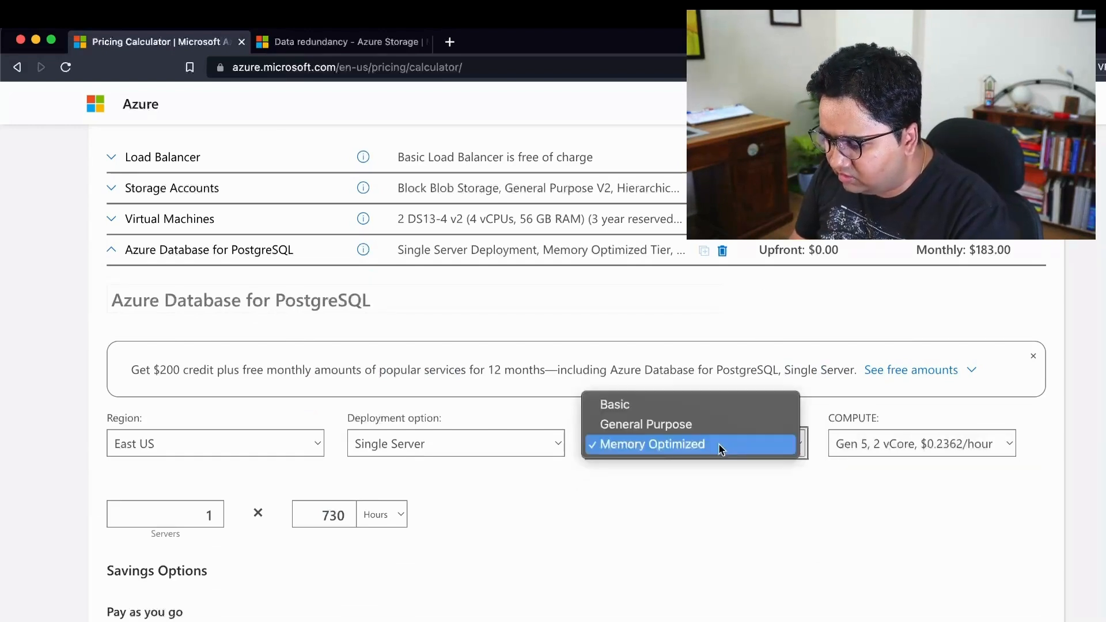
{"action": "left_click", "coordinate": [720, 502]}
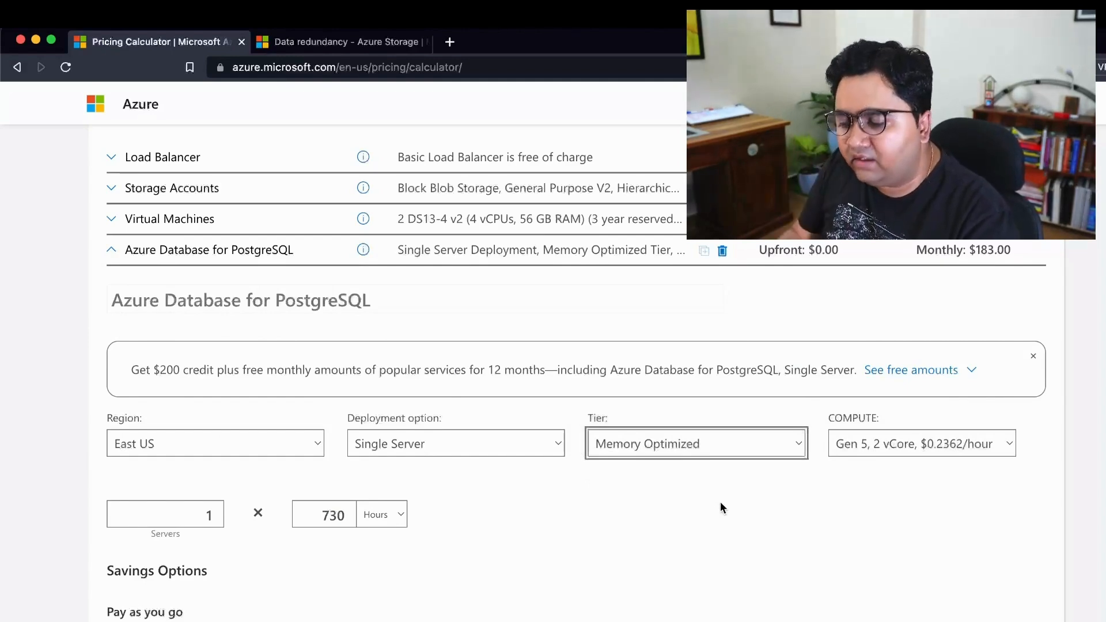
Review the deployment options and the Memory Optimized compute sizes available for the PostgreSQL server
{"action": "left_click", "coordinate": [547, 439]}
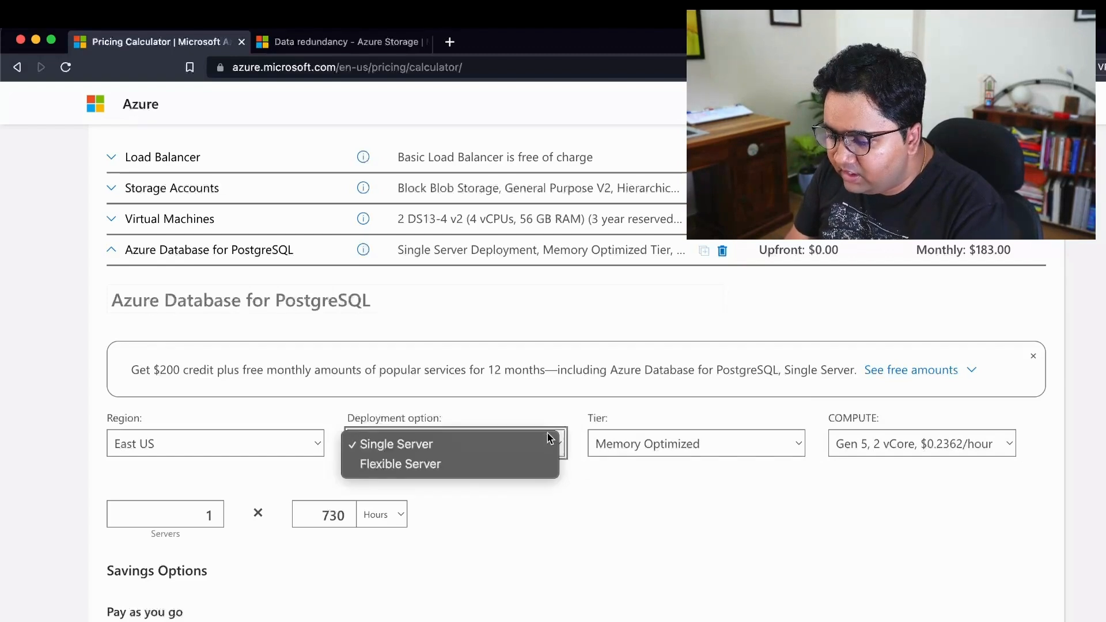
{"action": "left_click", "coordinate": [517, 441]}
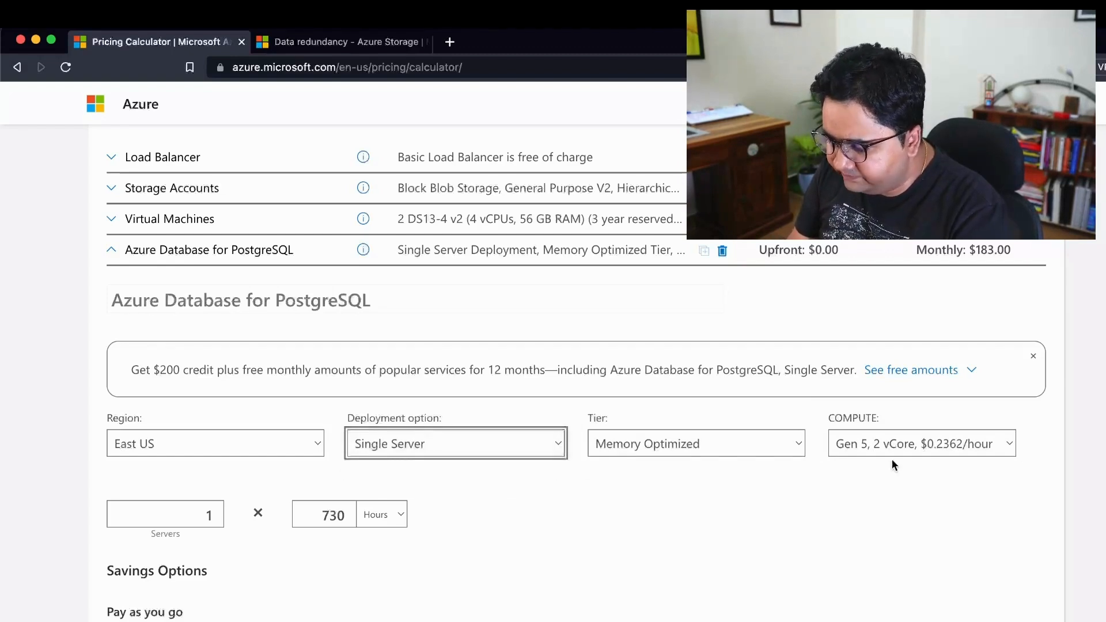
{"action": "left_click", "coordinate": [907, 444]}
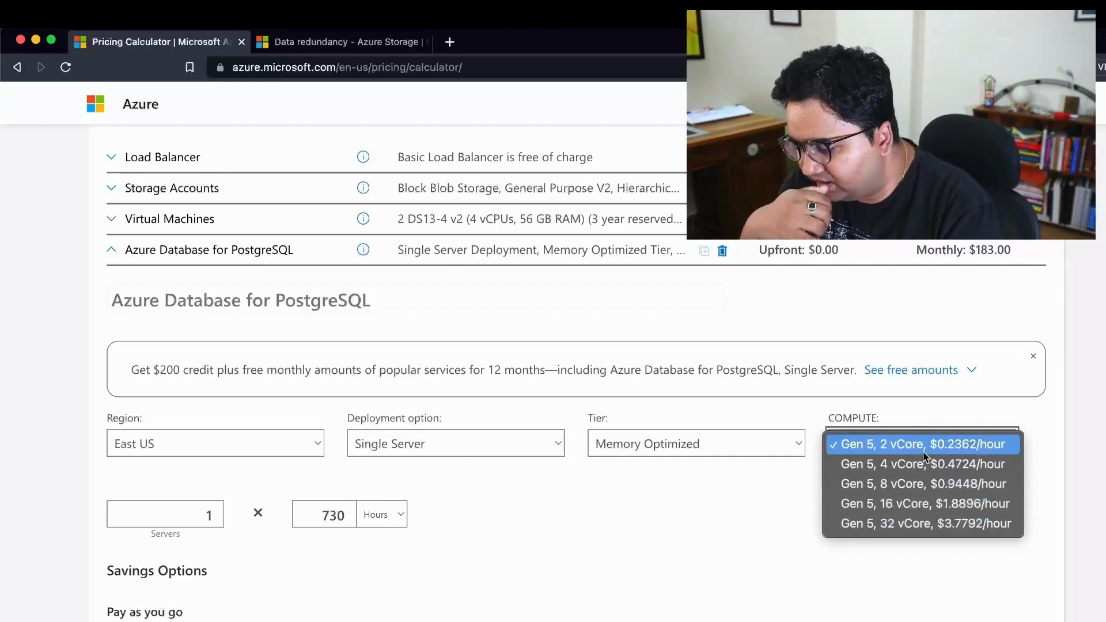
{"action": "left_click", "coordinate": [659, 444]}
Switch the PostgreSQL tier to General Purpose and back to Memory Optimized to compare their compute prices
{"action": "left_click", "coordinate": [659, 444]}
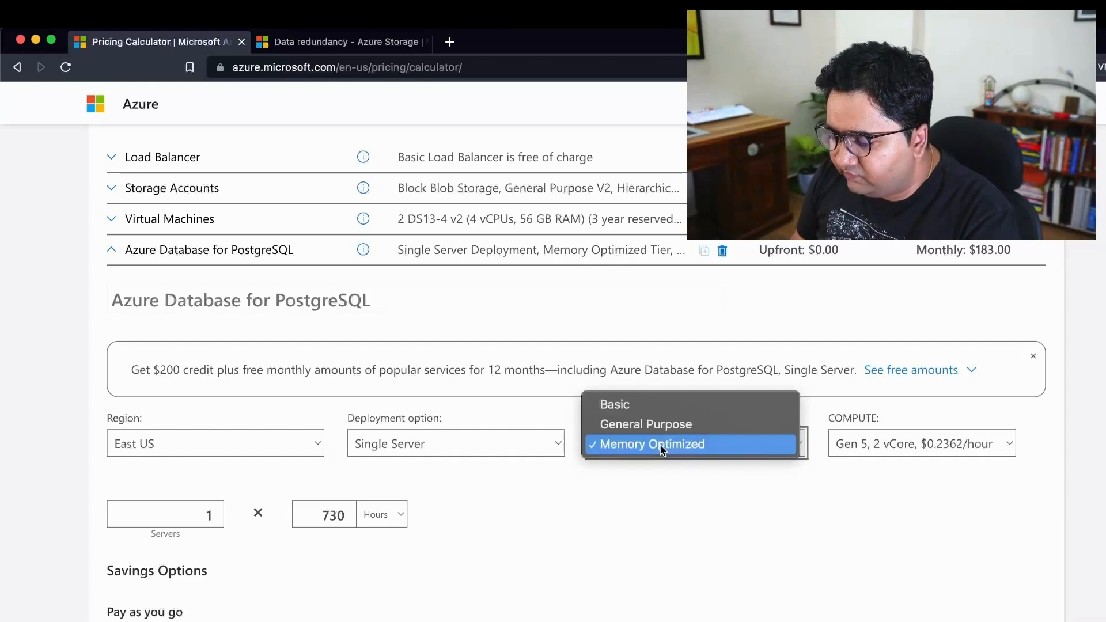
{"action": "left_click", "coordinate": [662, 430]}
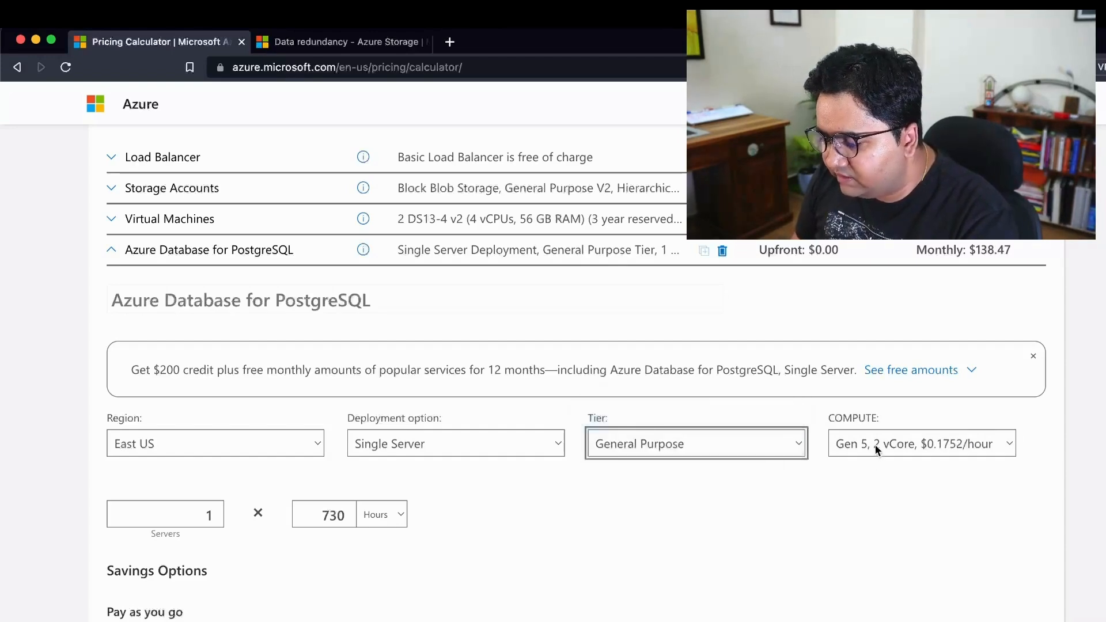
{"action": "left_click", "coordinate": [798, 444]}
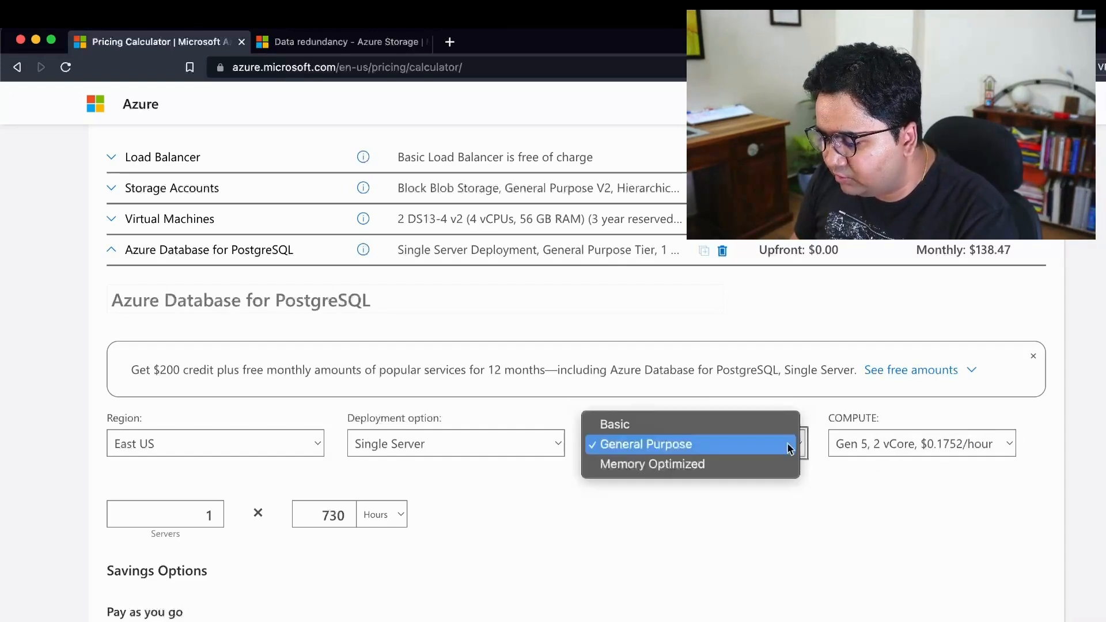
{"action": "left_click", "coordinate": [790, 461]}
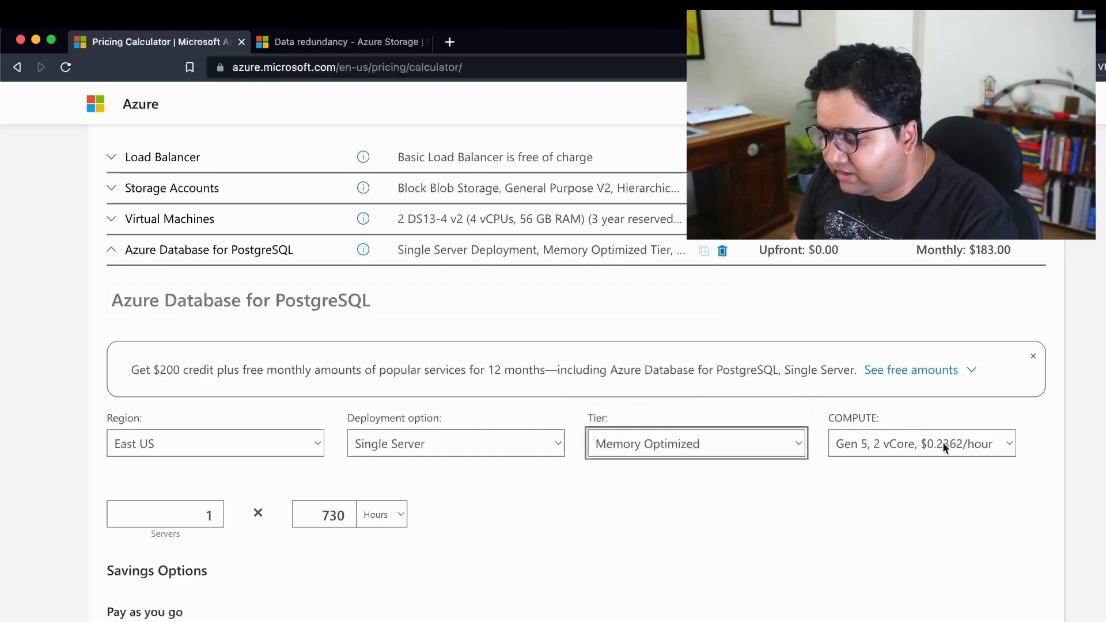
Check the Memory Optimized compute sizes again, and set the PostgreSQL tier to General Purpose
{"action": "left_click", "coordinate": [895, 447]}
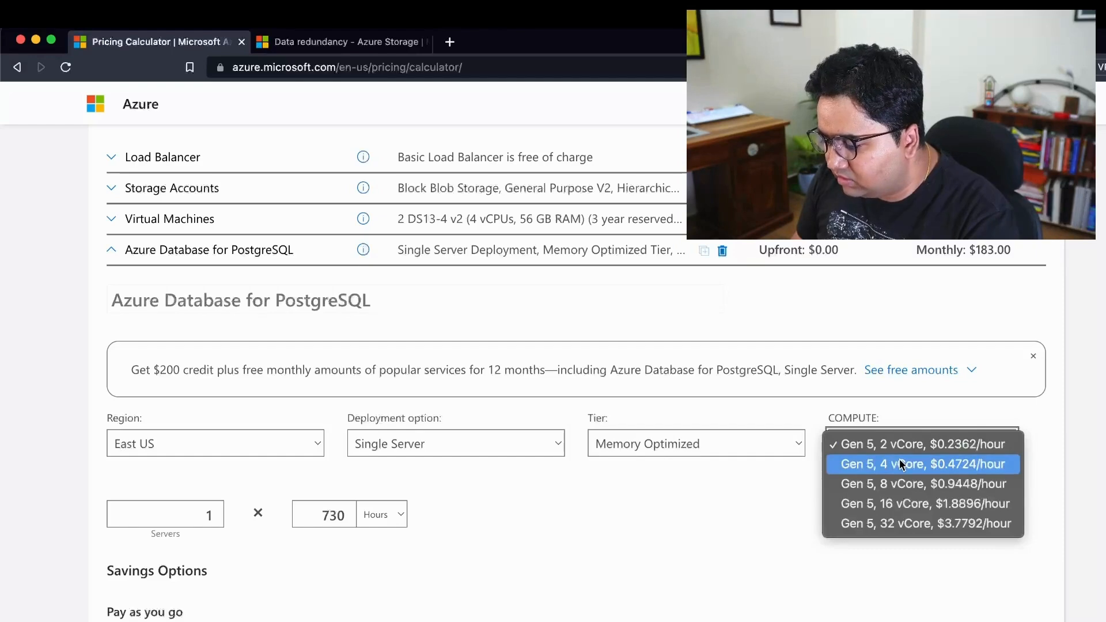
{"action": "left_click", "coordinate": [900, 444]}
{"action": "left_click", "coordinate": [801, 443]}
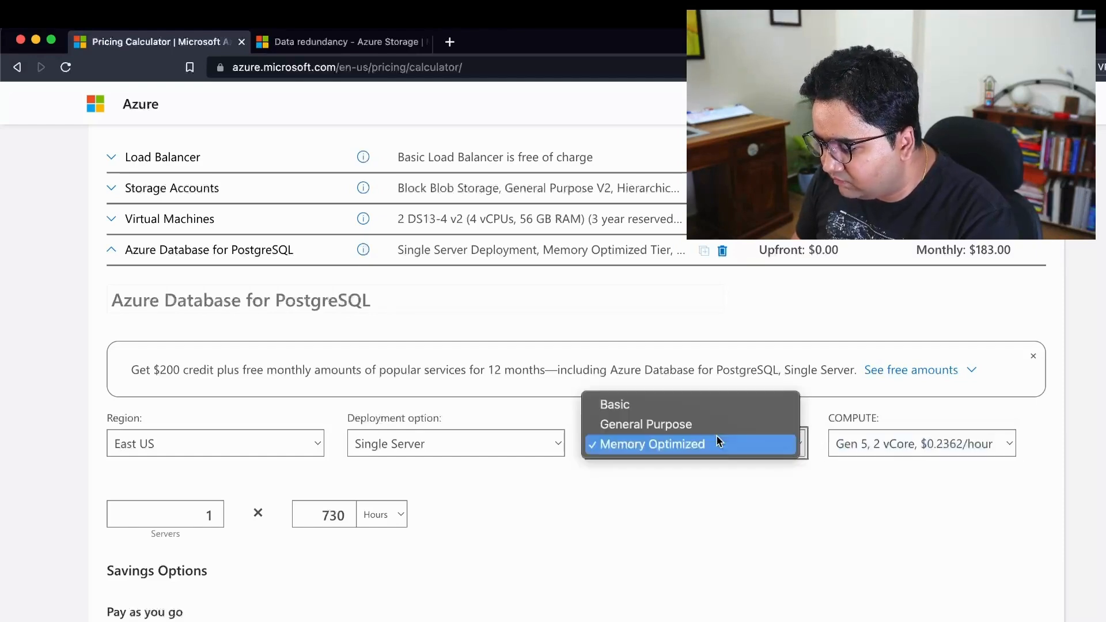
{"action": "left_click", "coordinate": [715, 430]}
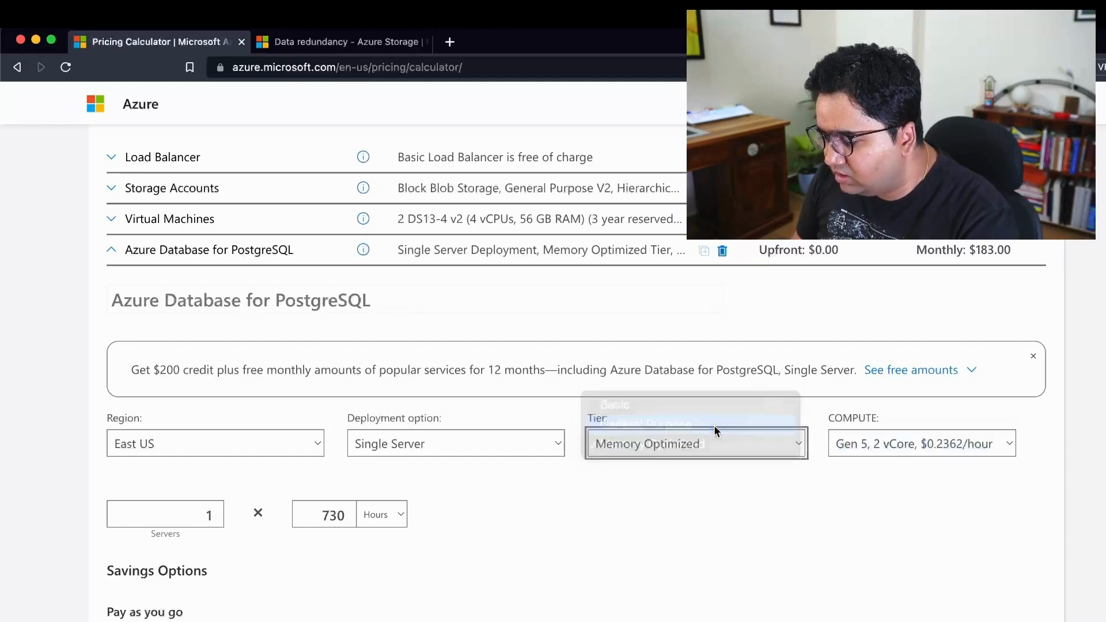
Try the Basic tier for PostgreSQL and check its compute options, and return the tier to General Purpose
{"action": "left_click", "coordinate": [757, 454]}
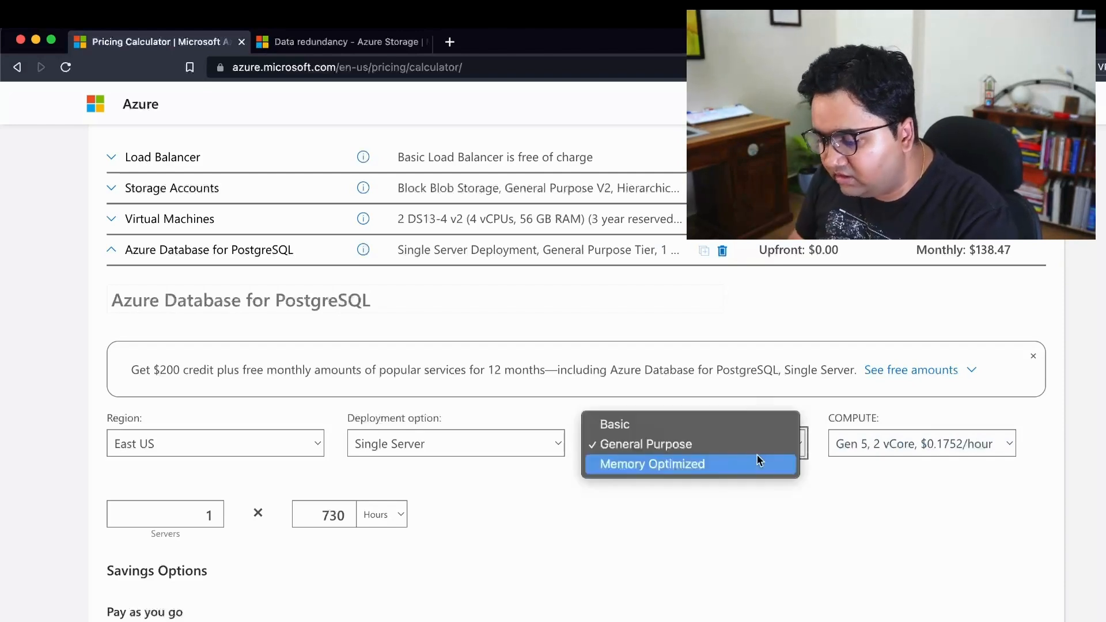
{"action": "left_click", "coordinate": [724, 424]}
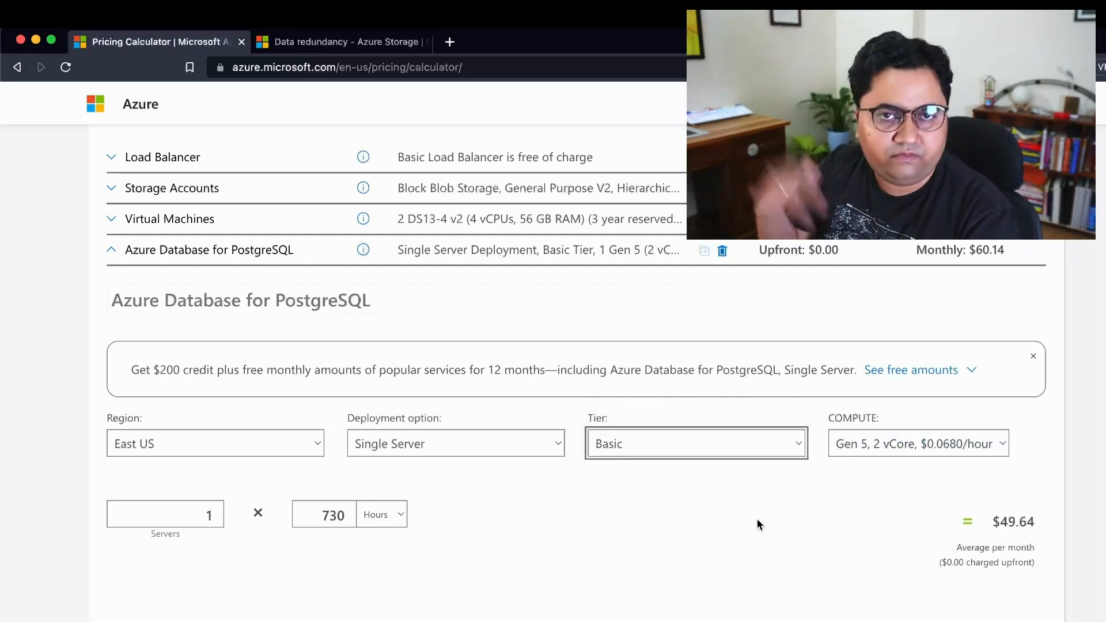
{"action": "scroll", "coordinate": [758, 523], "scroll_direction": "down", "scroll_amount": 3}
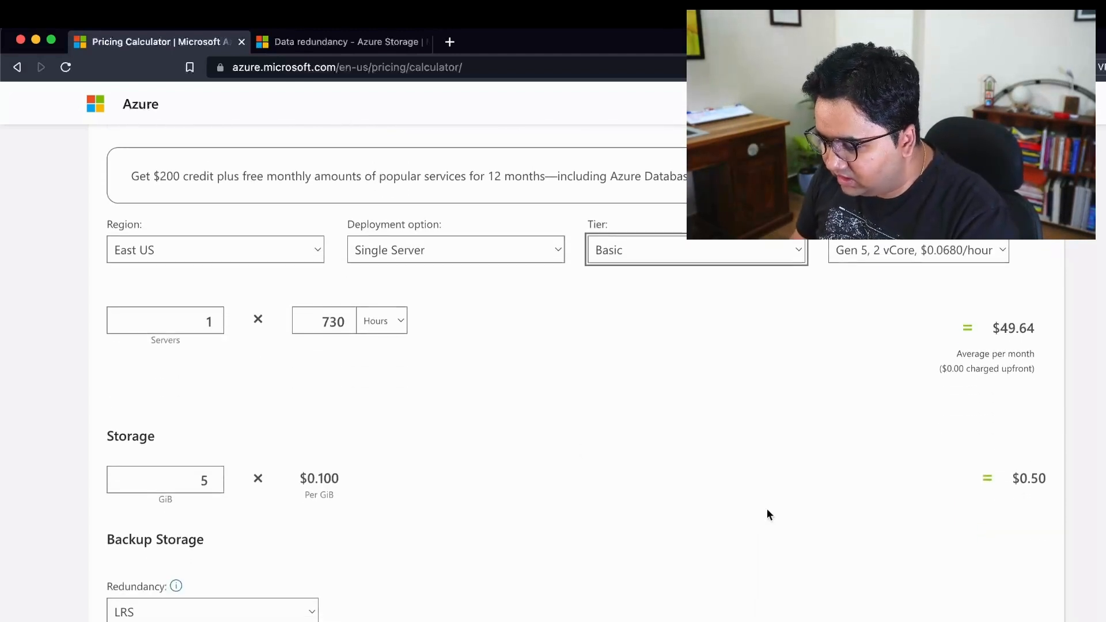
{"action": "left_click", "coordinate": [891, 249]}
{"action": "left_click", "coordinate": [891, 249]}
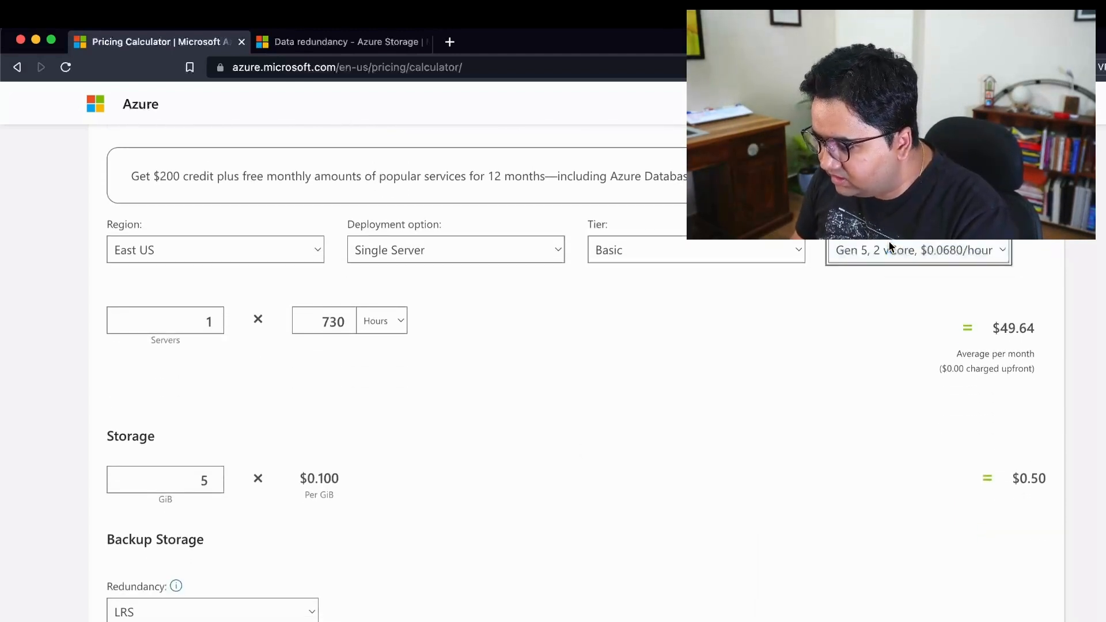
{"action": "left_click", "coordinate": [712, 253]}
{"action": "left_click", "coordinate": [713, 270]}
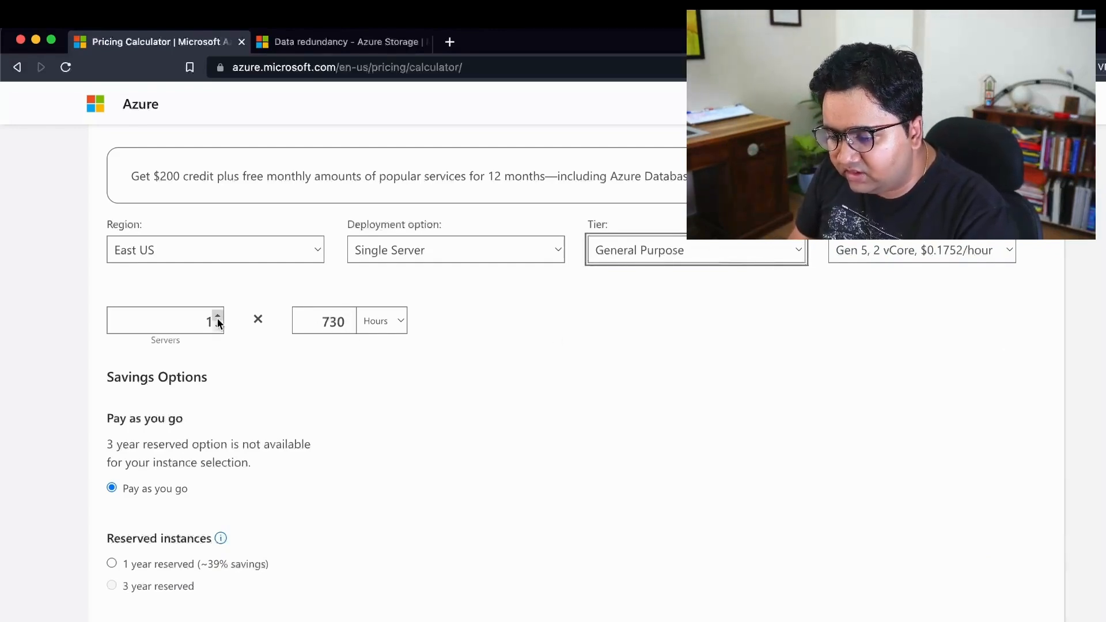
Collapse the Azure Database for PostgreSQL entry and expand the App Service entry
{"action": "scroll", "coordinate": [217, 321], "scroll_direction": "up", "scroll_amount": 3}
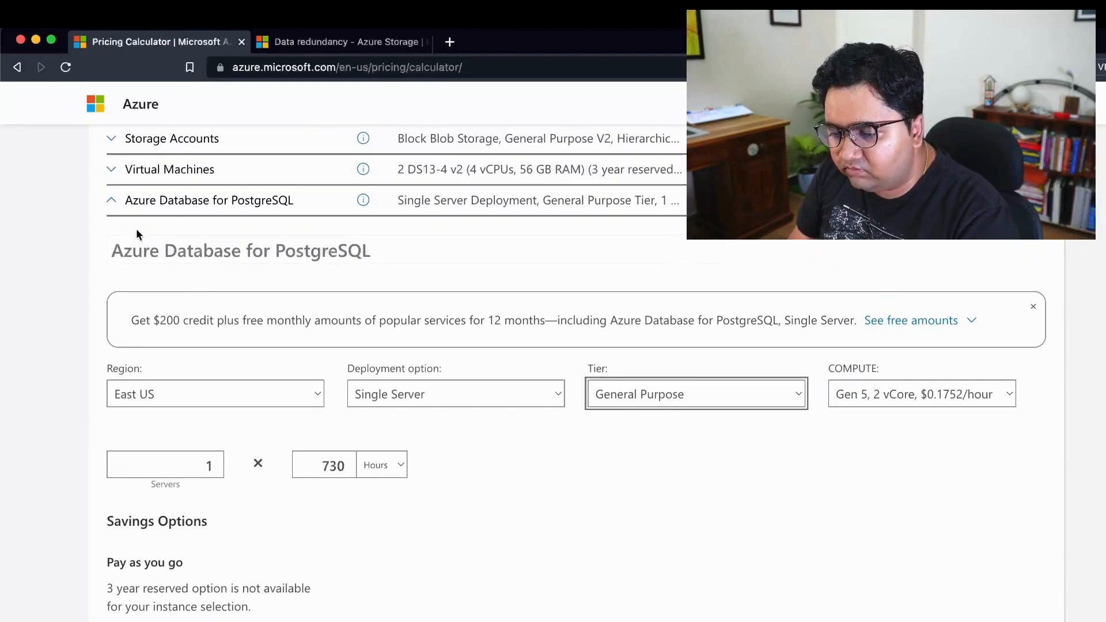
{"action": "left_click", "coordinate": [113, 203]}
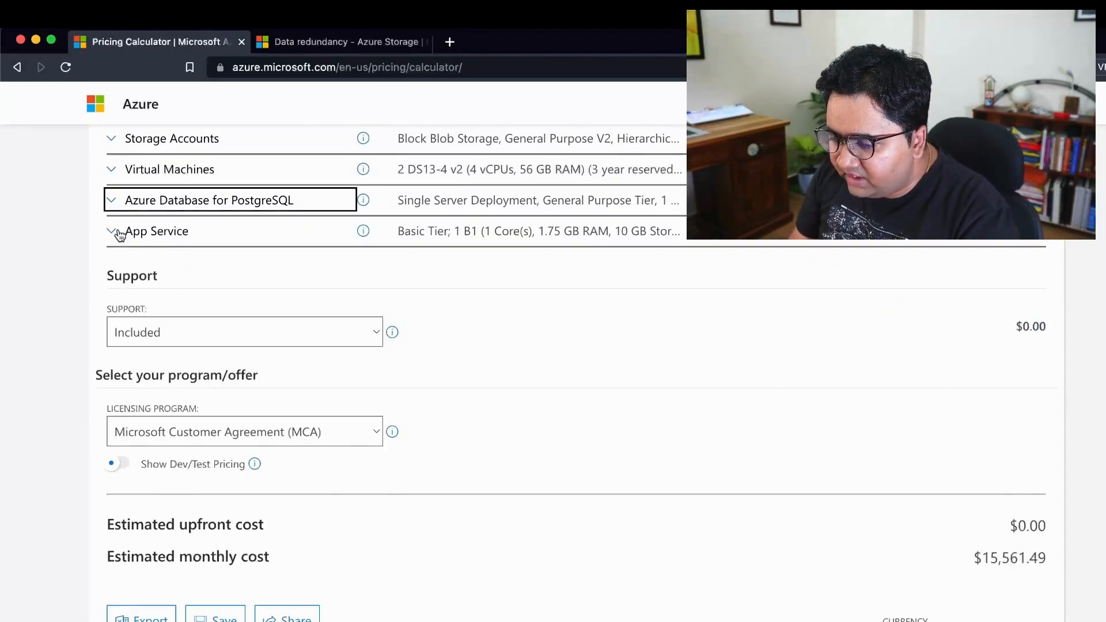
{"action": "left_click", "coordinate": [118, 232]}
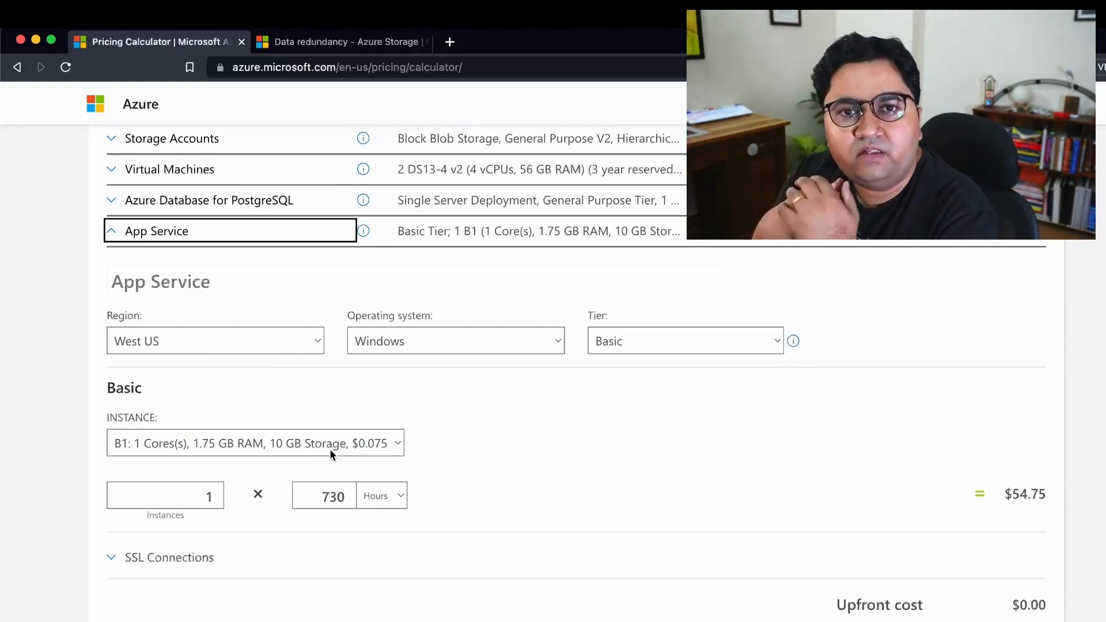
Review the Basic tier instance sizes and the operating system choices for App Service
{"action": "left_click", "coordinate": [388, 429]}
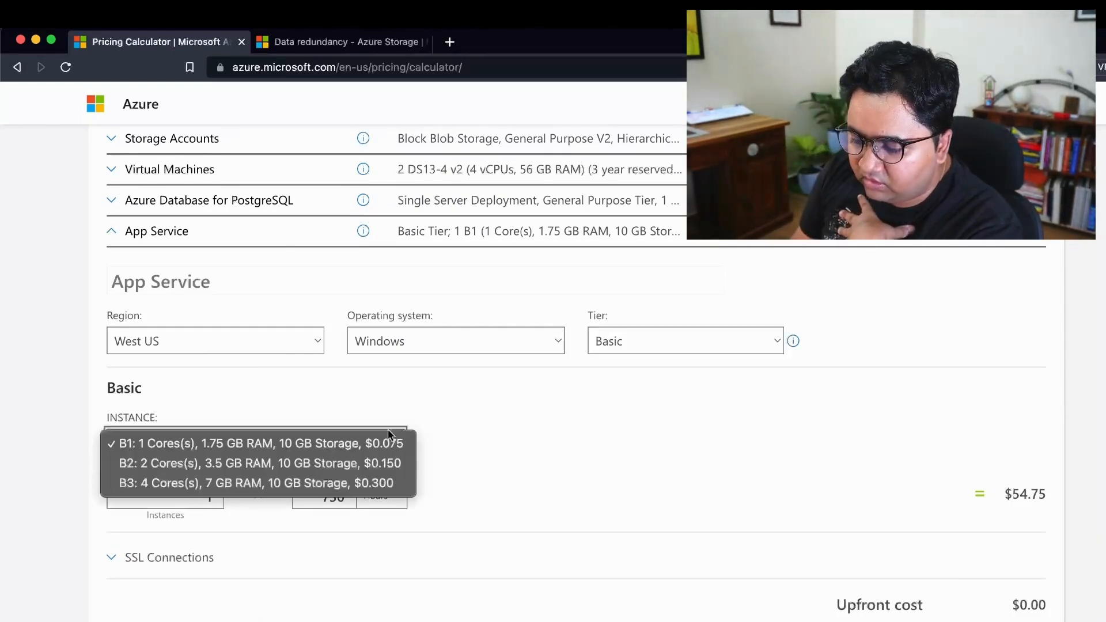
{"action": "left_click", "coordinate": [413, 406]}
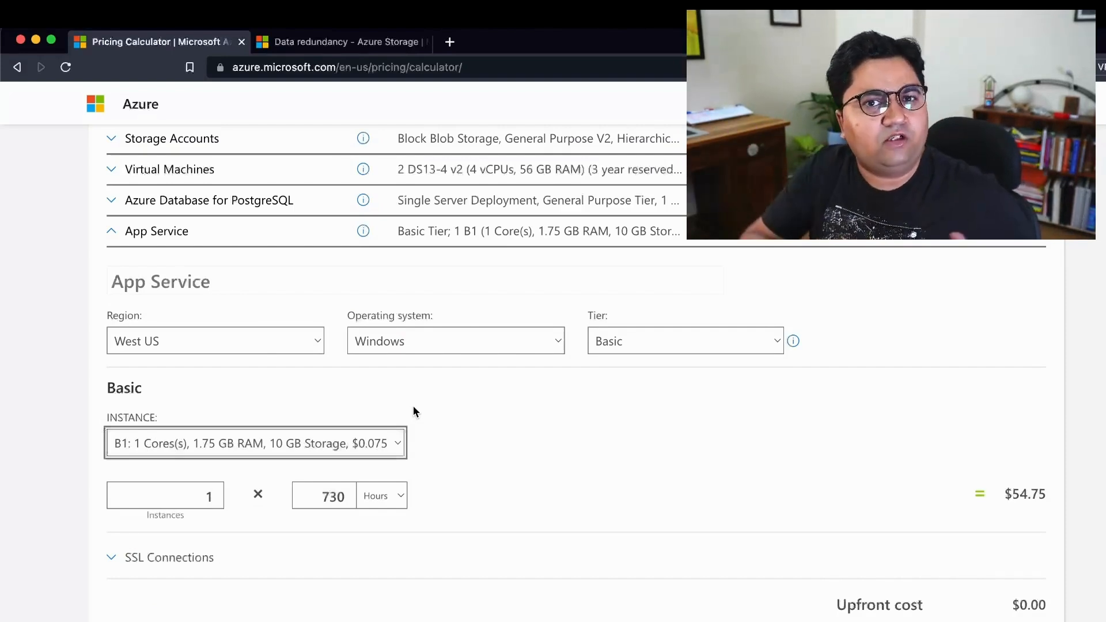
{"action": "left_click", "coordinate": [461, 344]}
{"action": "left_click", "coordinate": [464, 346]}
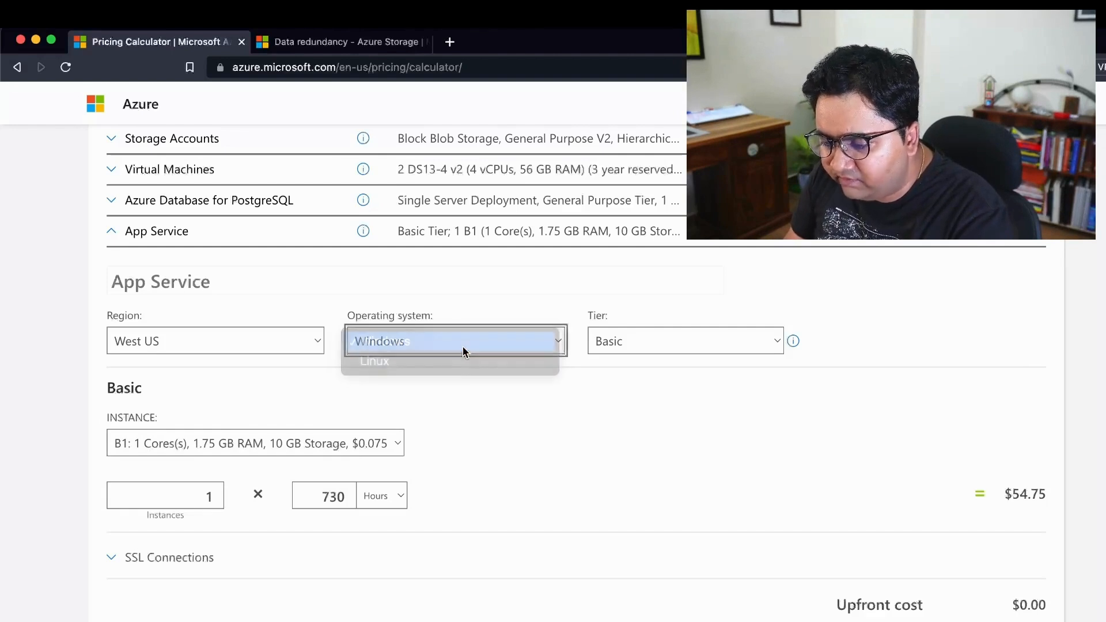
Set the App Service tier to Premium V3 with the P5MV3 instance of 32 cores, 256 GB RAM and 250 GB storage
{"action": "left_click", "coordinate": [592, 341]}
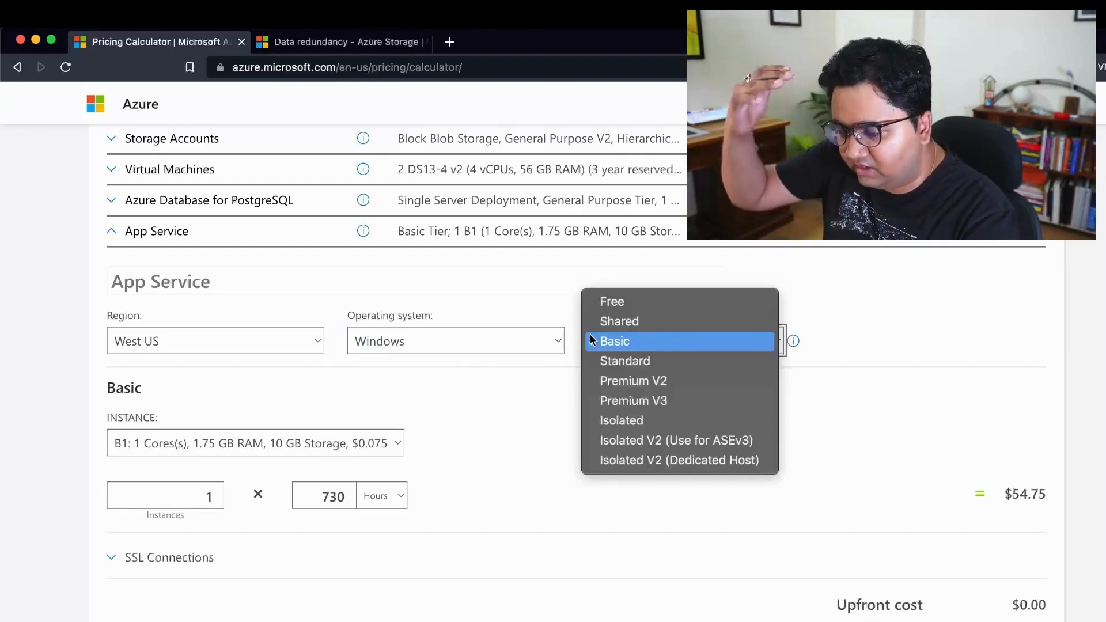
{"action": "left_click", "coordinate": [642, 401]}
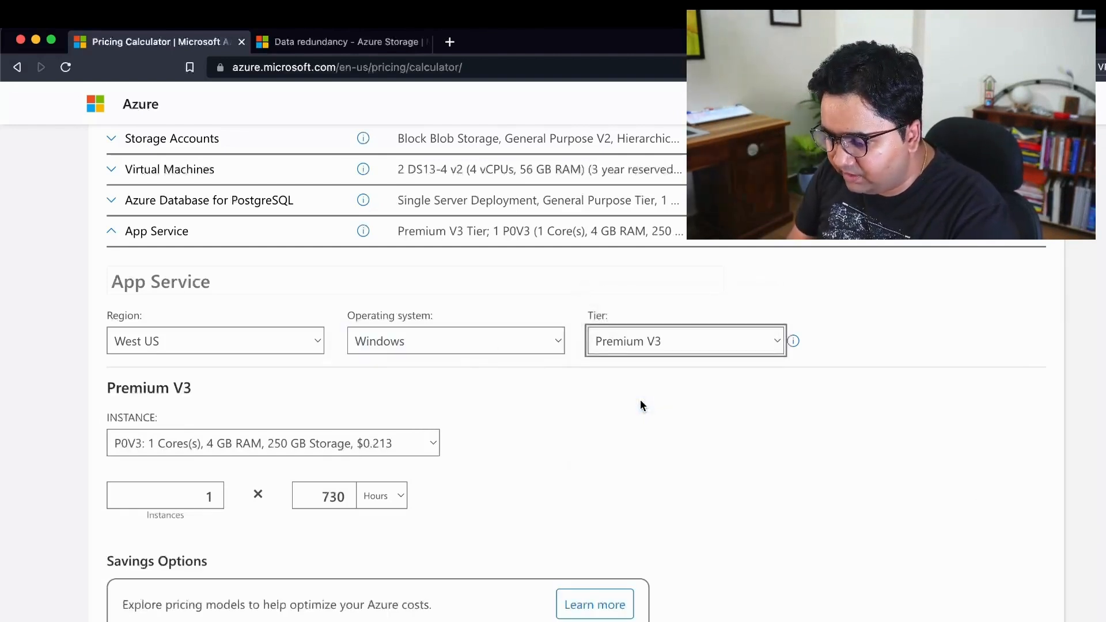
{"action": "left_click", "coordinate": [246, 448]}
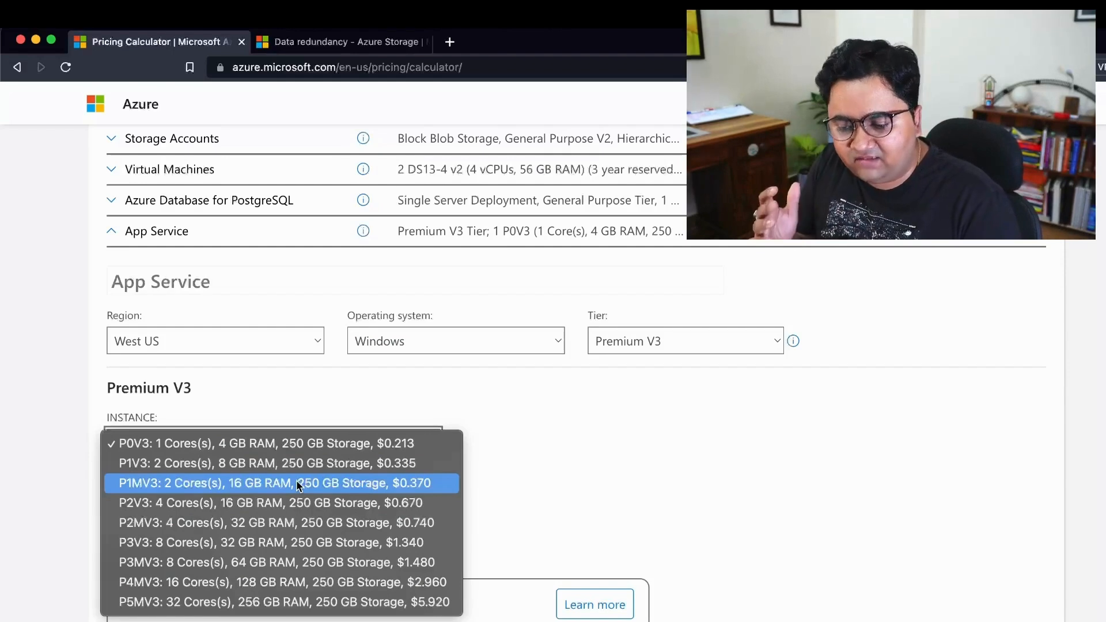
{"action": "left_click", "coordinate": [292, 602]}
Expand the Virtual Machines entry and examine the available instances with their vCPUs, RAM, temporary storage and hourly prices
{"action": "left_click", "coordinate": [114, 170]}
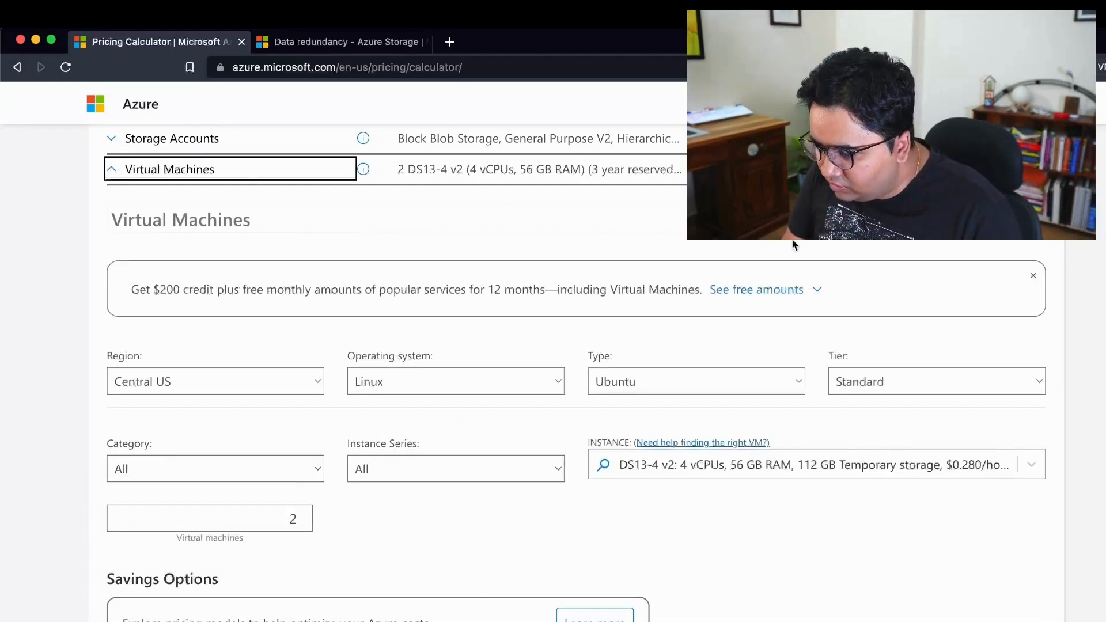
{"action": "left_click", "coordinate": [814, 464]}
{"action": "scroll", "coordinate": [767, 553], "scroll_direction": "down", "scroll_amount": 5}
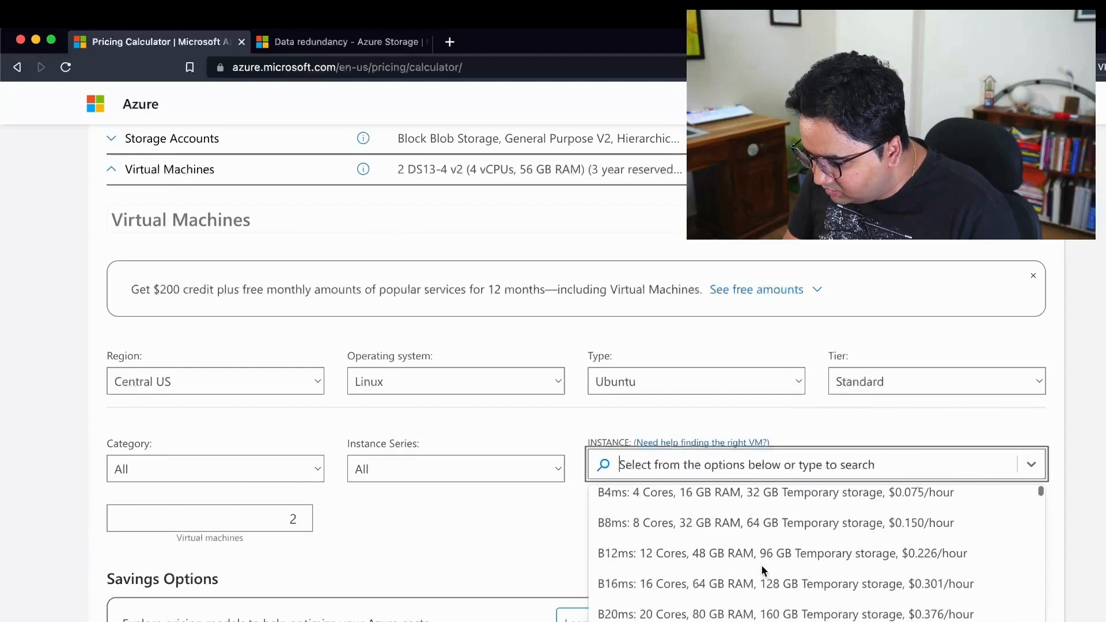
{"action": "scroll", "coordinate": [761, 567], "scroll_direction": "down", "scroll_amount": 1}
{"action": "scroll", "coordinate": [676, 529], "scroll_direction": "down", "scroll_amount": 1}
{"action": "scroll", "coordinate": [675, 529], "scroll_direction": "down", "scroll_amount": 2}
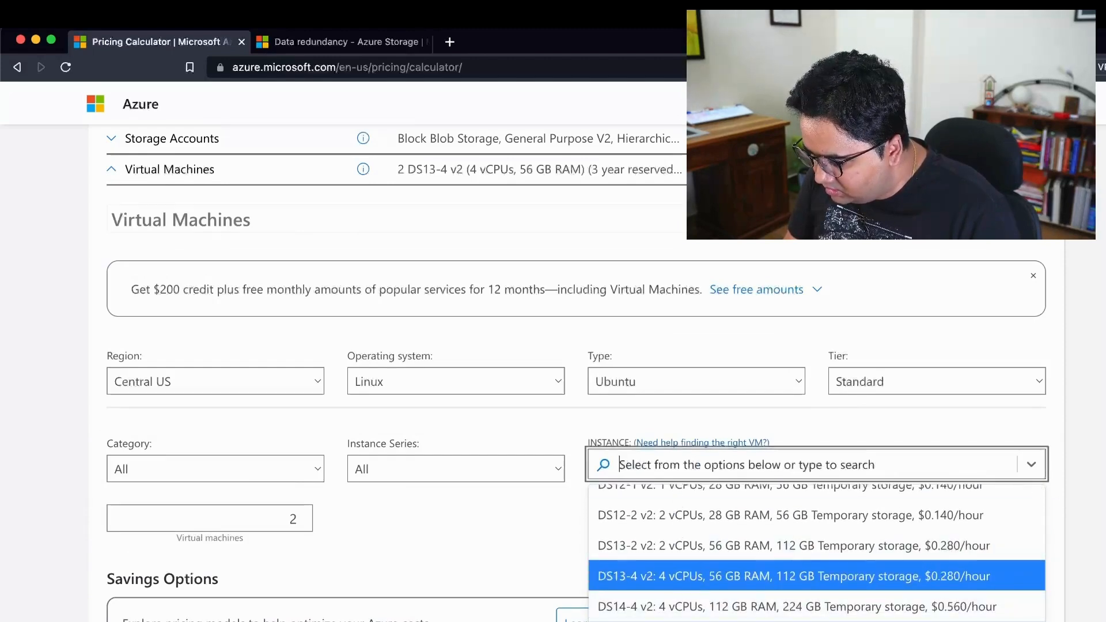
{"action": "scroll", "coordinate": [668, 576], "scroll_direction": "down", "scroll_amount": 3}
{"action": "scroll", "coordinate": [816, 554], "scroll_direction": "down", "scroll_amount": 10}
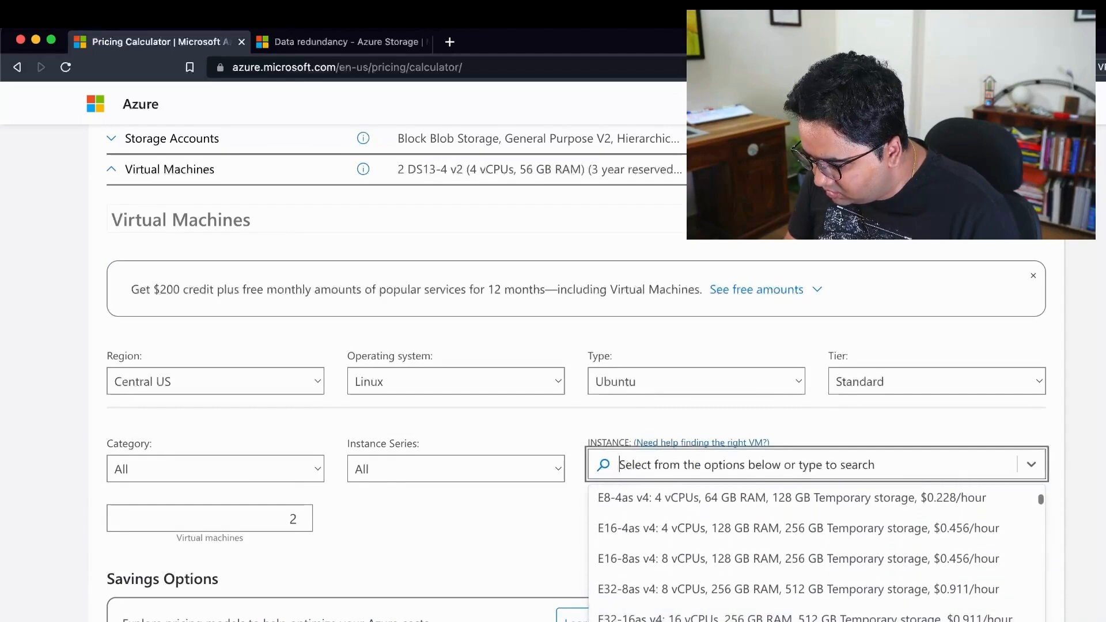
{"action": "scroll", "coordinate": [817, 553], "scroll_direction": "down", "scroll_amount": 10}
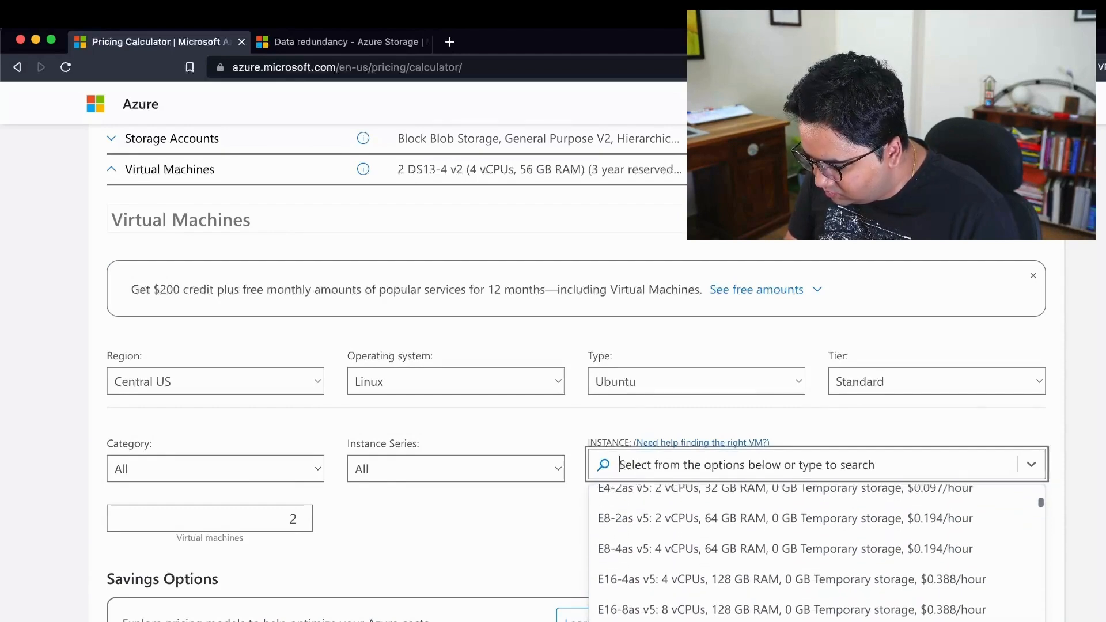
{"action": "scroll", "coordinate": [676, 562], "scroll_direction": "down", "scroll_amount": 2}
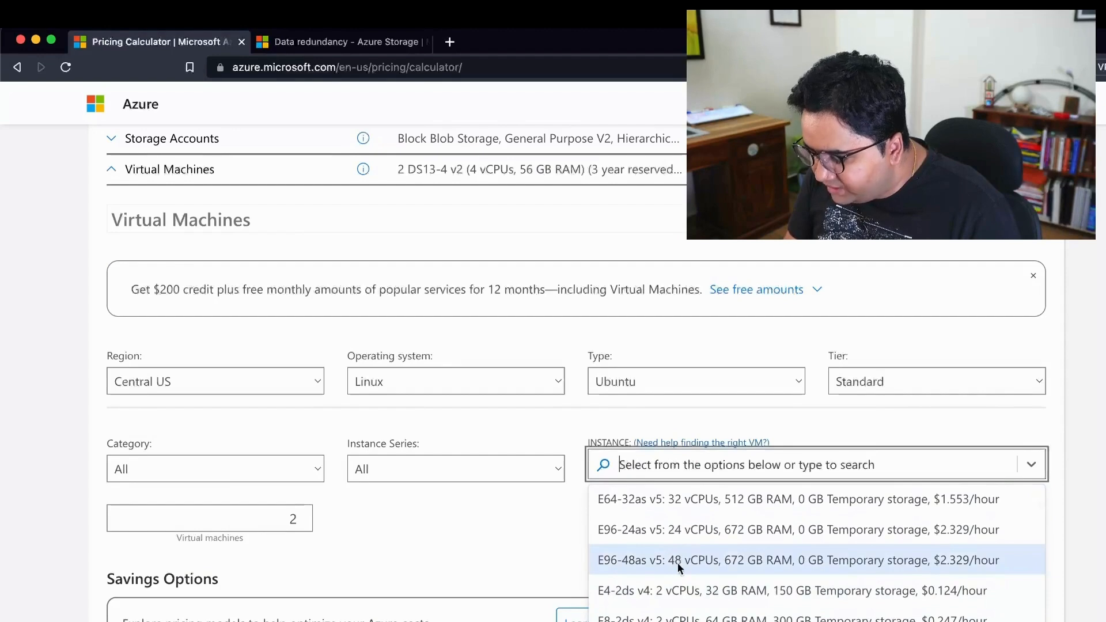
{"action": "scroll", "coordinate": [678, 565], "scroll_direction": "down", "scroll_amount": 5}
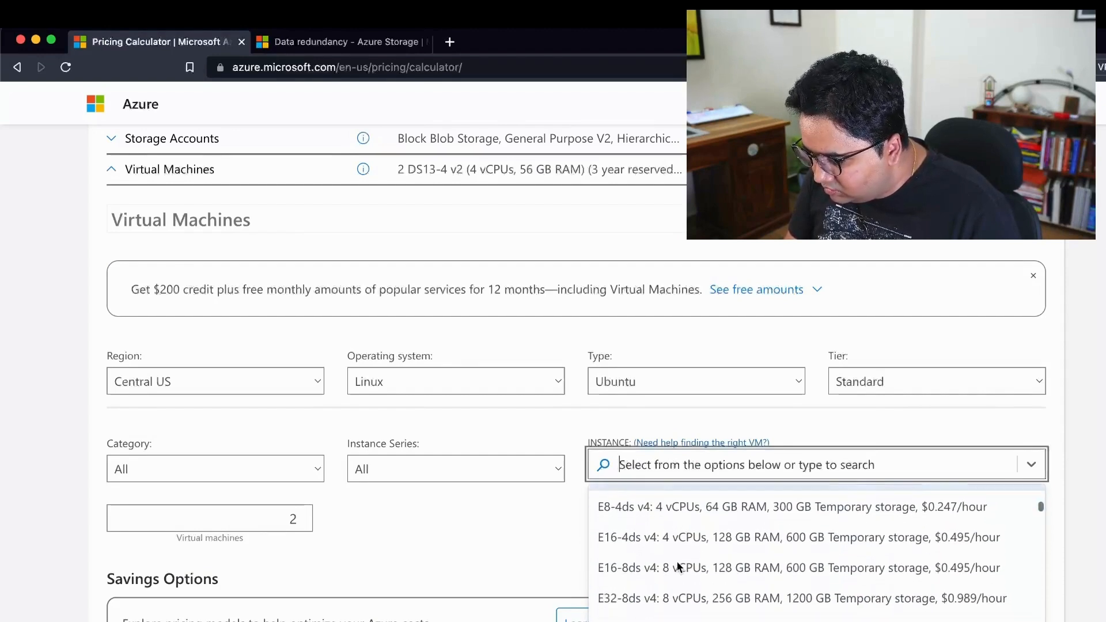
{"action": "scroll", "coordinate": [678, 564], "scroll_direction": "down", "scroll_amount": 10}
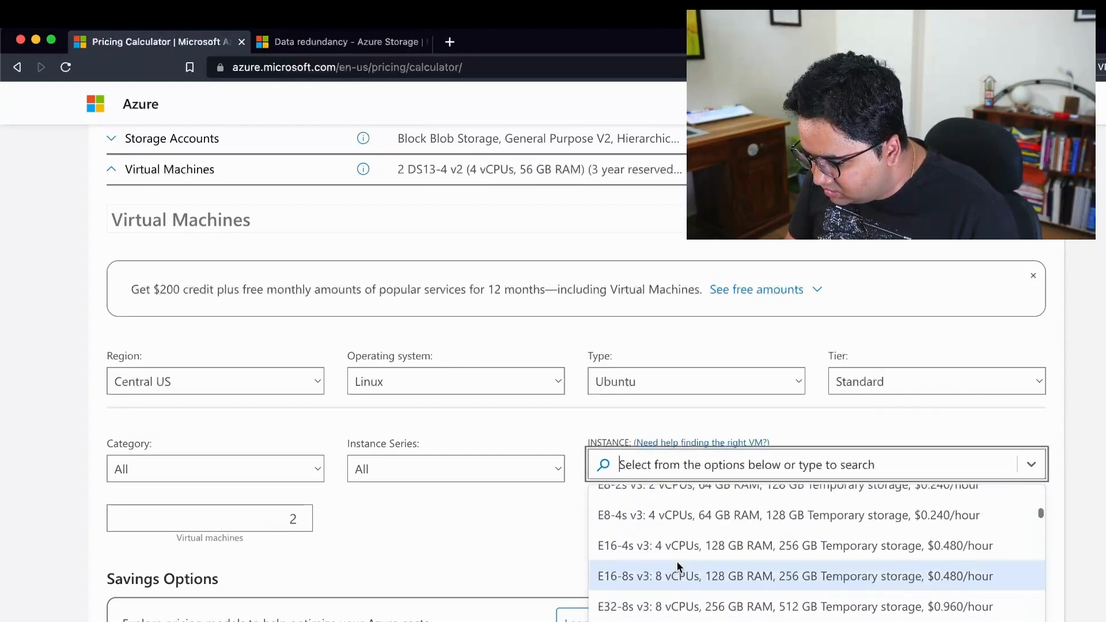
{"action": "scroll", "coordinate": [676, 561], "scroll_direction": "up", "scroll_amount": 5}
{"action": "scroll", "coordinate": [677, 561], "scroll_direction": "down", "scroll_amount": 6}
{"action": "scroll", "coordinate": [676, 561], "scroll_direction": "down", "scroll_amount": 12}
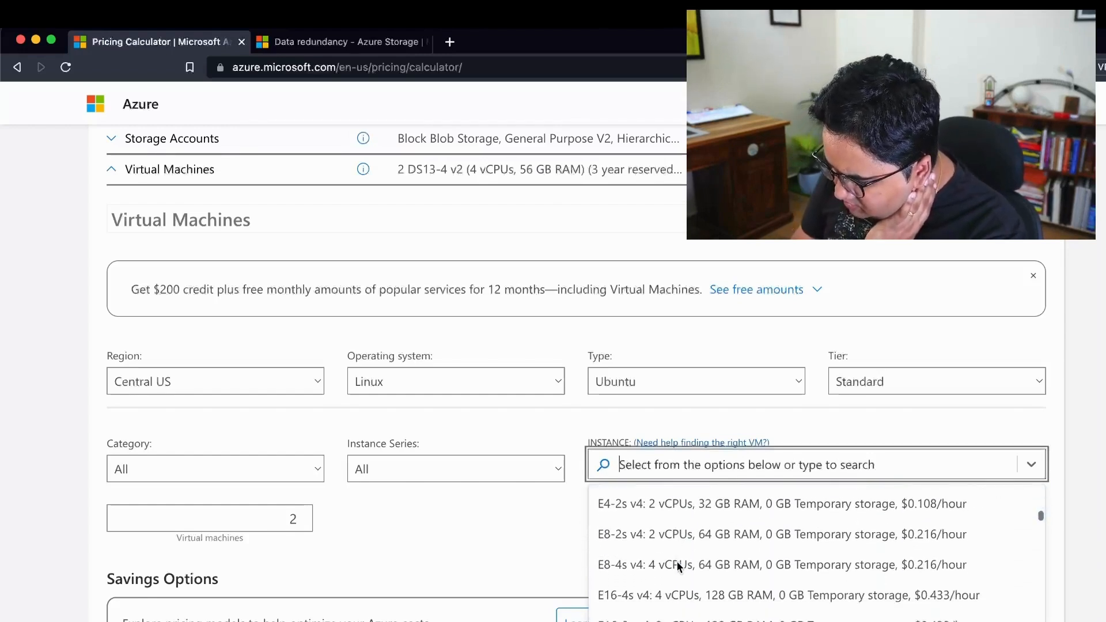
{"action": "scroll", "coordinate": [677, 561], "scroll_direction": "down", "scroll_amount": 10}
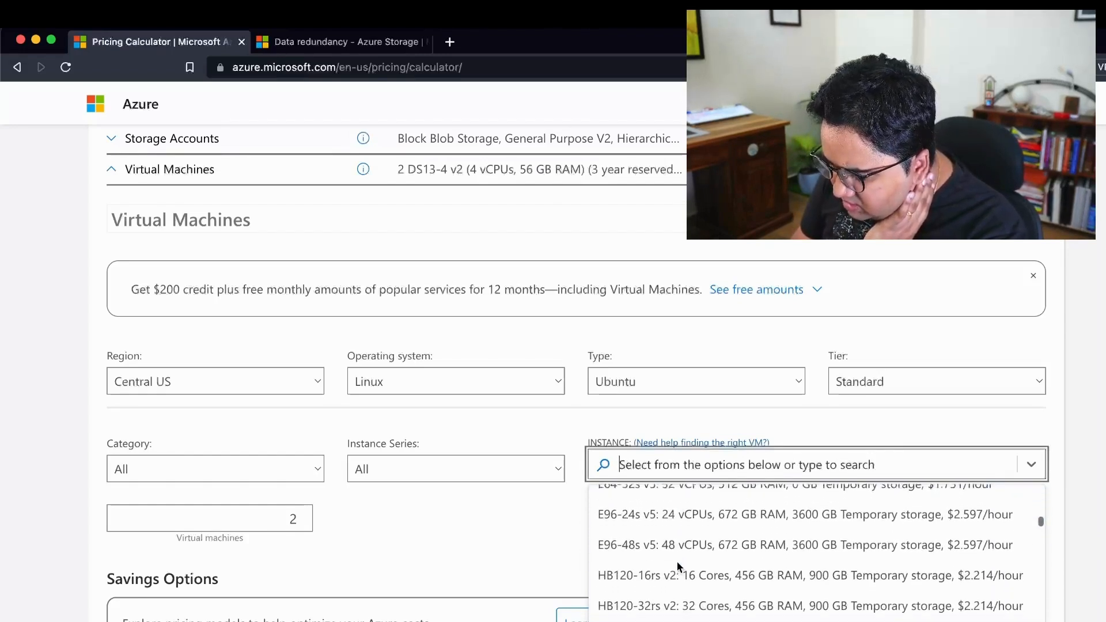
{"action": "scroll", "coordinate": [676, 565], "scroll_direction": "down", "scroll_amount": 1}
{"action": "scroll", "coordinate": [677, 567], "scroll_direction": "down", "scroll_amount": 10}
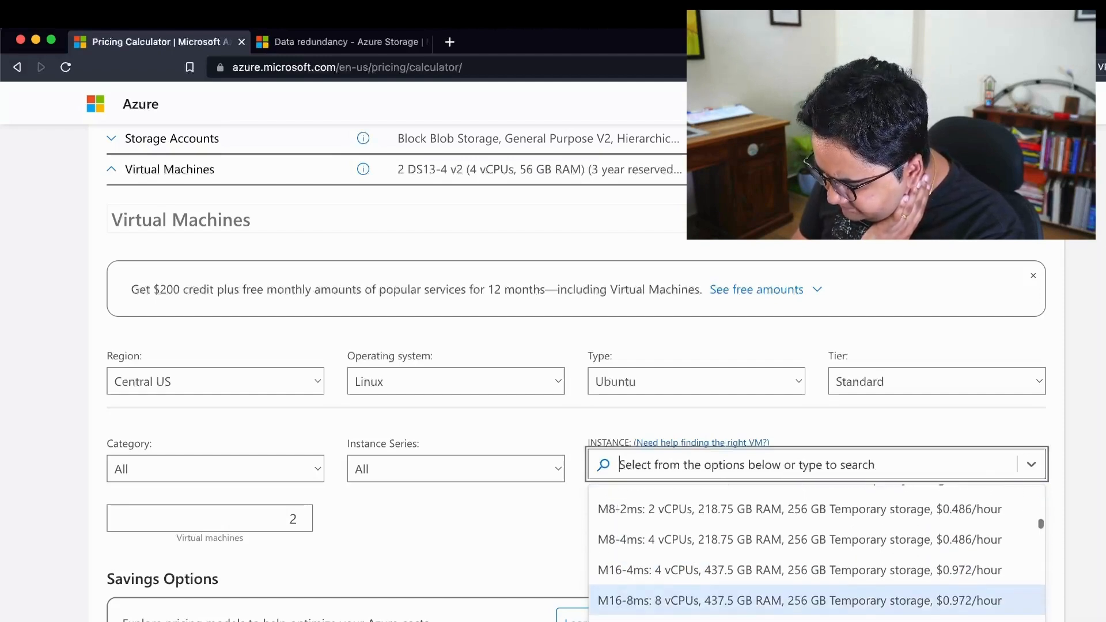
{"action": "scroll", "coordinate": [666, 568], "scroll_direction": "down", "scroll_amount": 6}
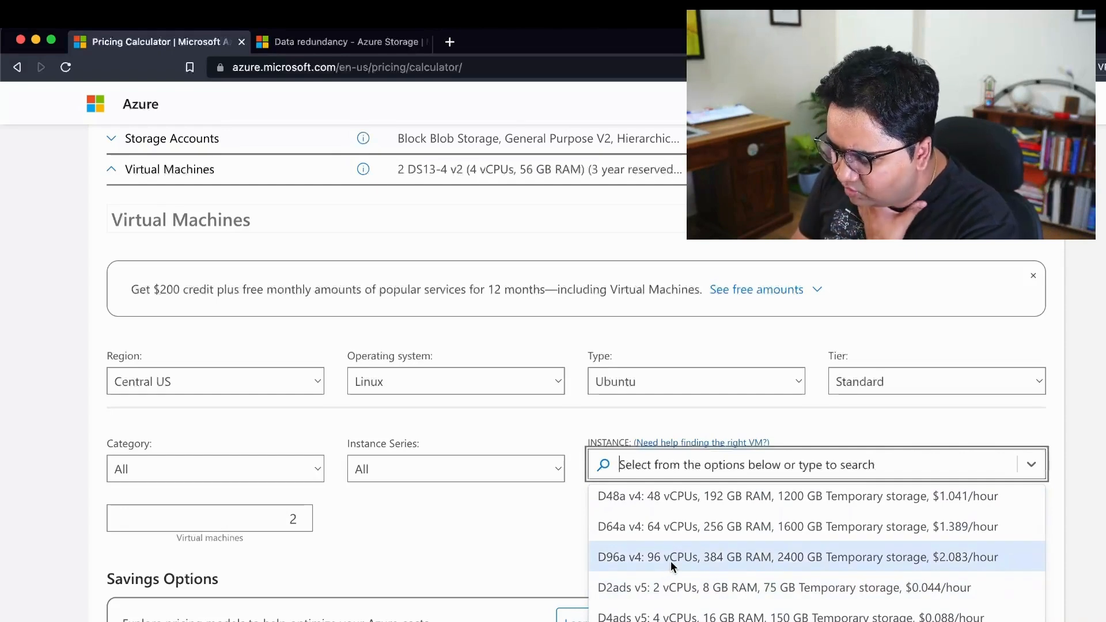
{"action": "scroll", "coordinate": [674, 560], "scroll_direction": "down", "scroll_amount": 3}
{"action": "scroll", "coordinate": [675, 564], "scroll_direction": "down", "scroll_amount": 5}
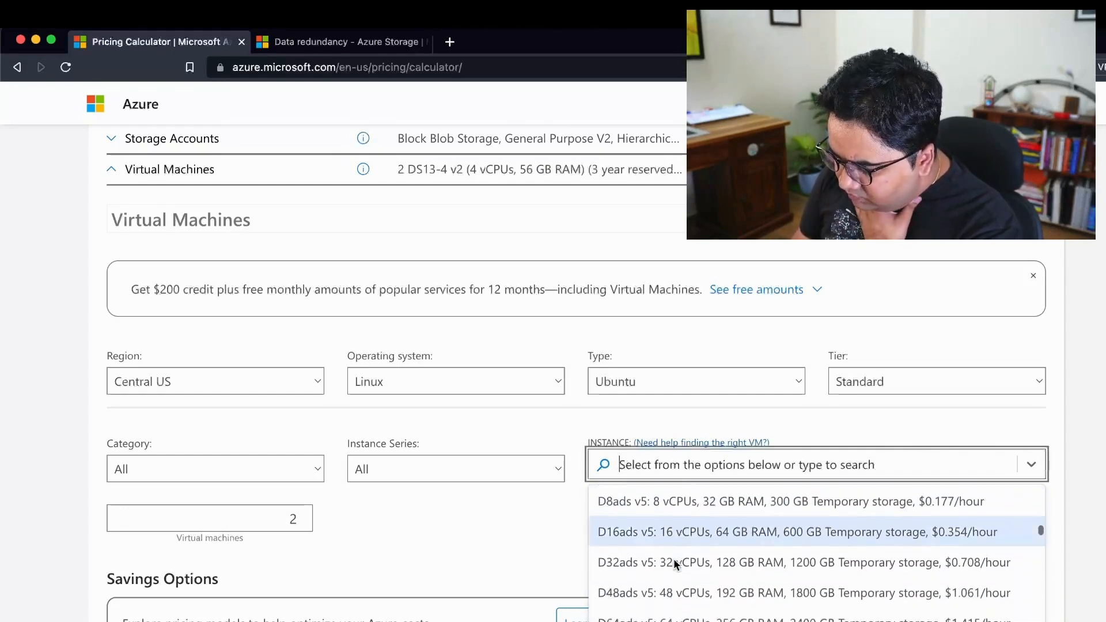
{"action": "scroll", "coordinate": [676, 562], "scroll_direction": "down", "scroll_amount": 3}
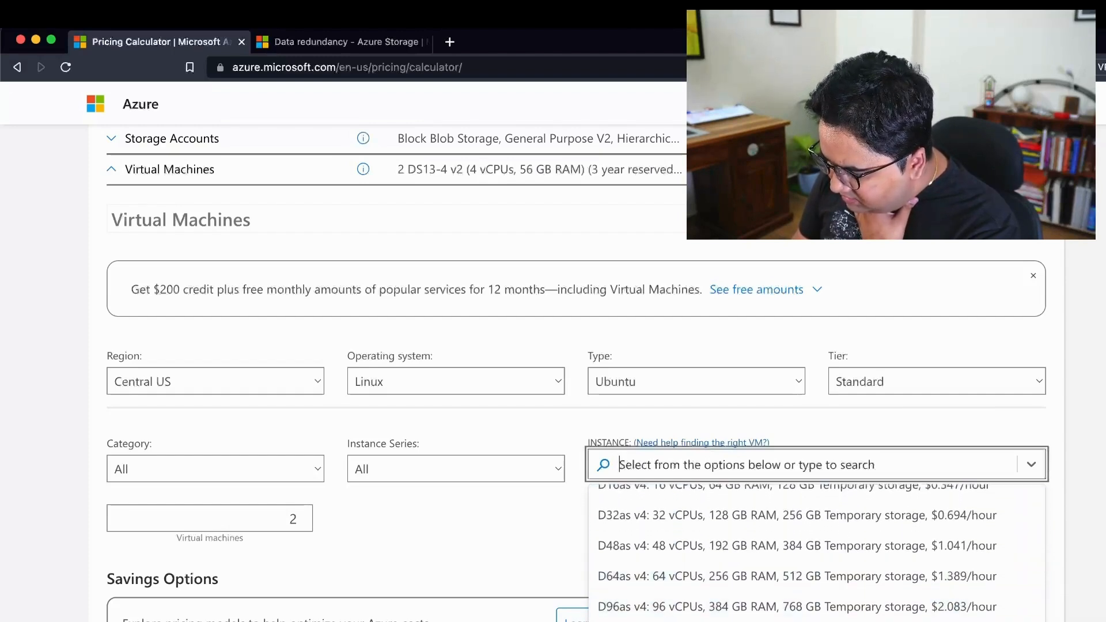
{"action": "scroll", "coordinate": [675, 561], "scroll_direction": "down", "scroll_amount": 5}
{"action": "scroll", "coordinate": [624, 511], "scroll_direction": "down", "scroll_amount": 3}
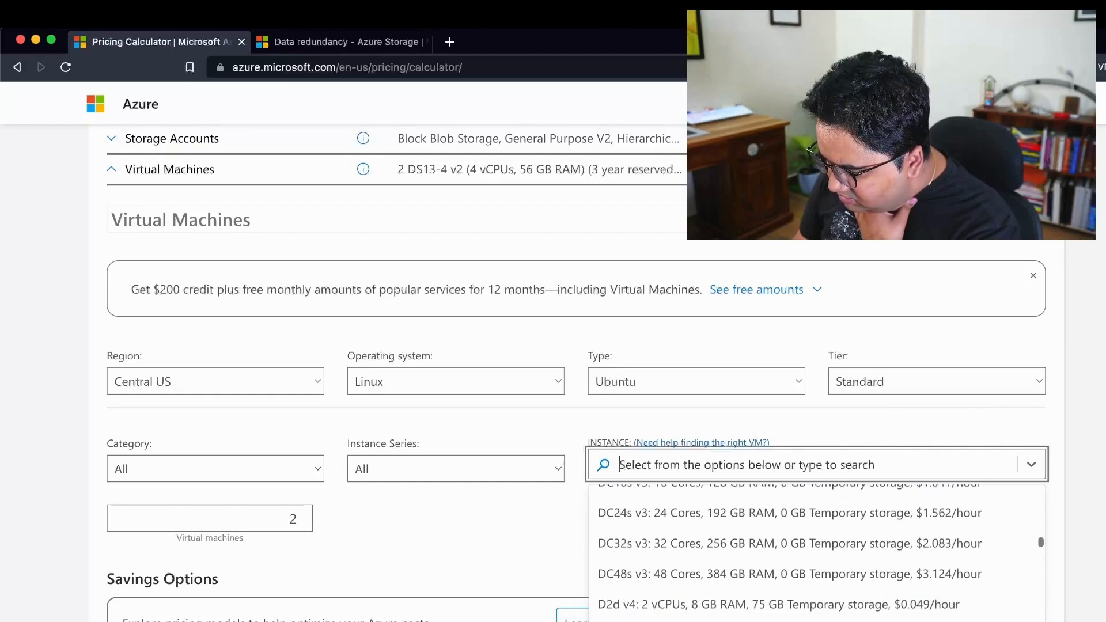
{"action": "scroll", "coordinate": [816, 550], "scroll_direction": "down", "scroll_amount": 10}
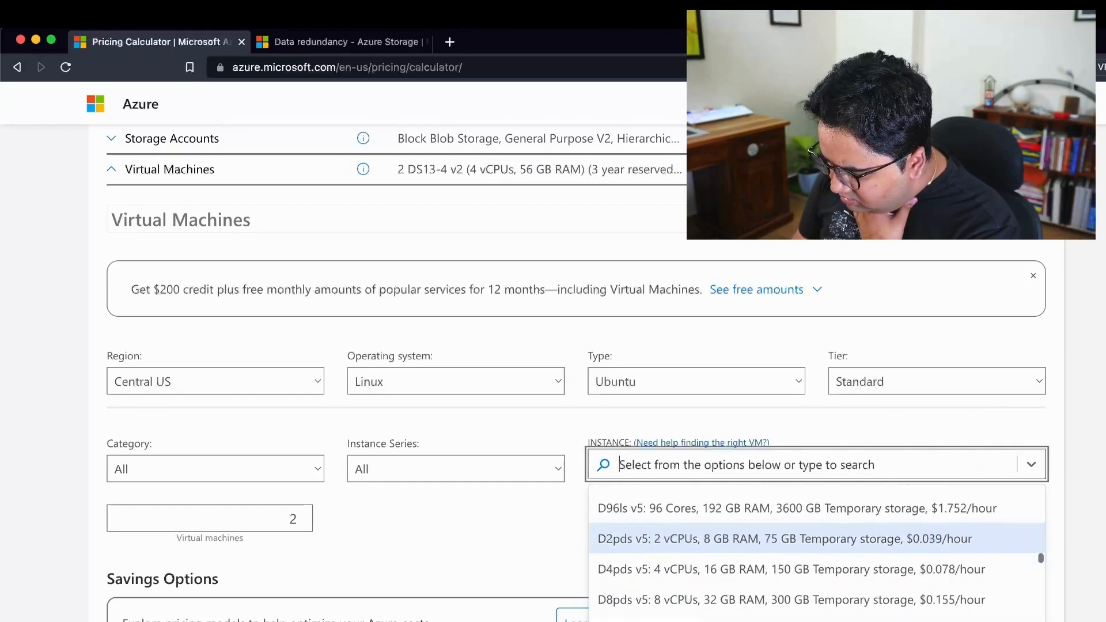
{"action": "scroll", "coordinate": [817, 553], "scroll_direction": "down", "scroll_amount": 10}
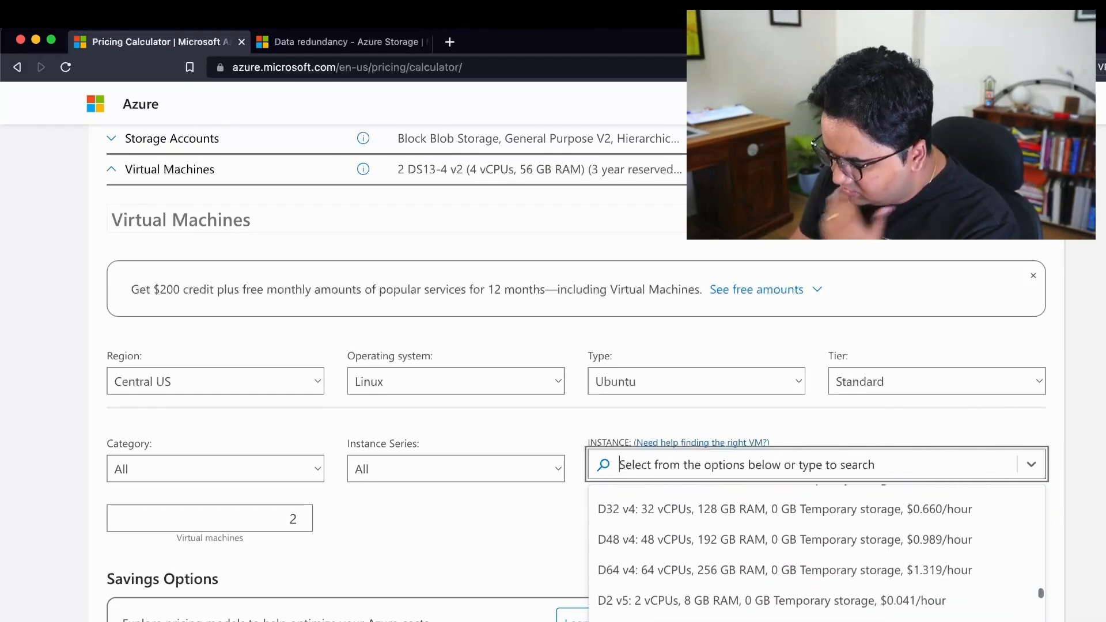
Search the virtual machine instances for "f", leave the selection as is and collapse the Virtual Machines entry
{"action": "type", "text": "f"}
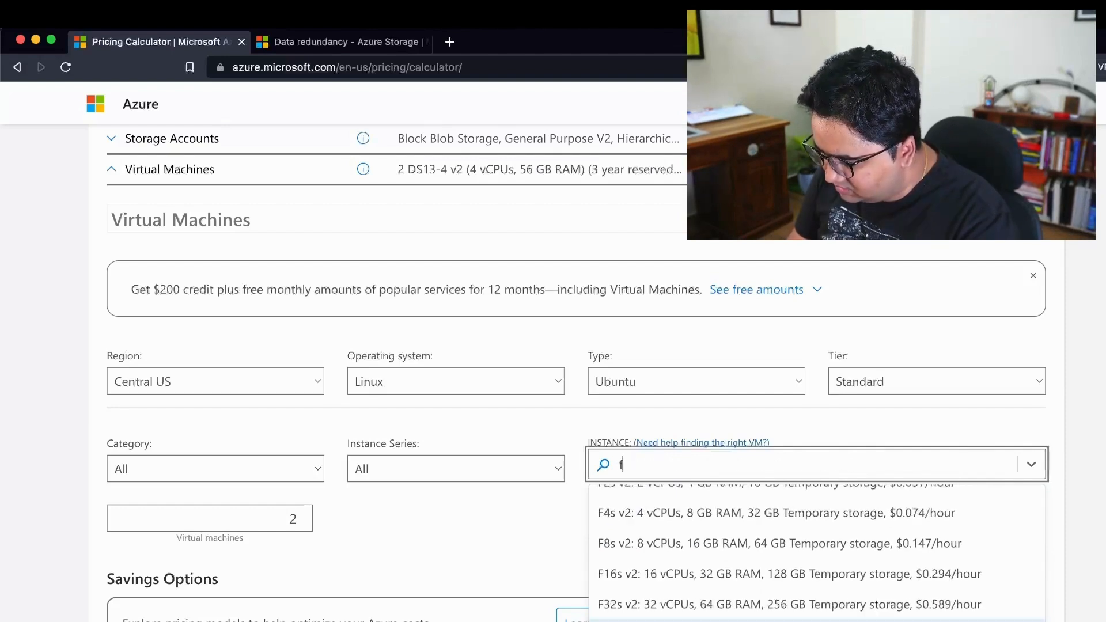
{"action": "key", "text": "Escape"}
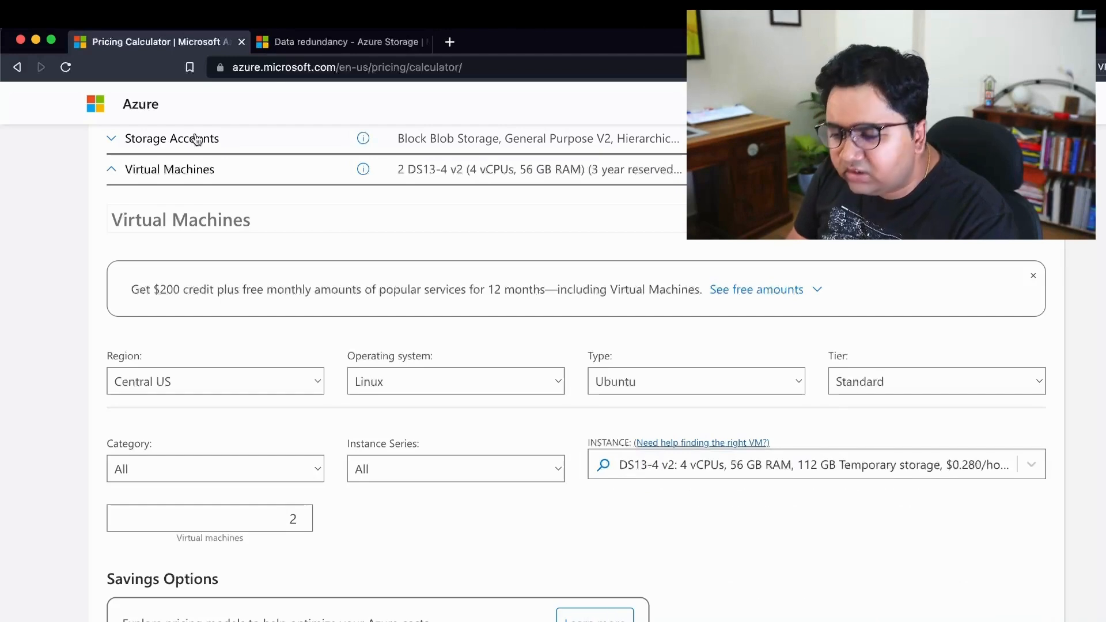
{"action": "left_click", "coordinate": [128, 167]}
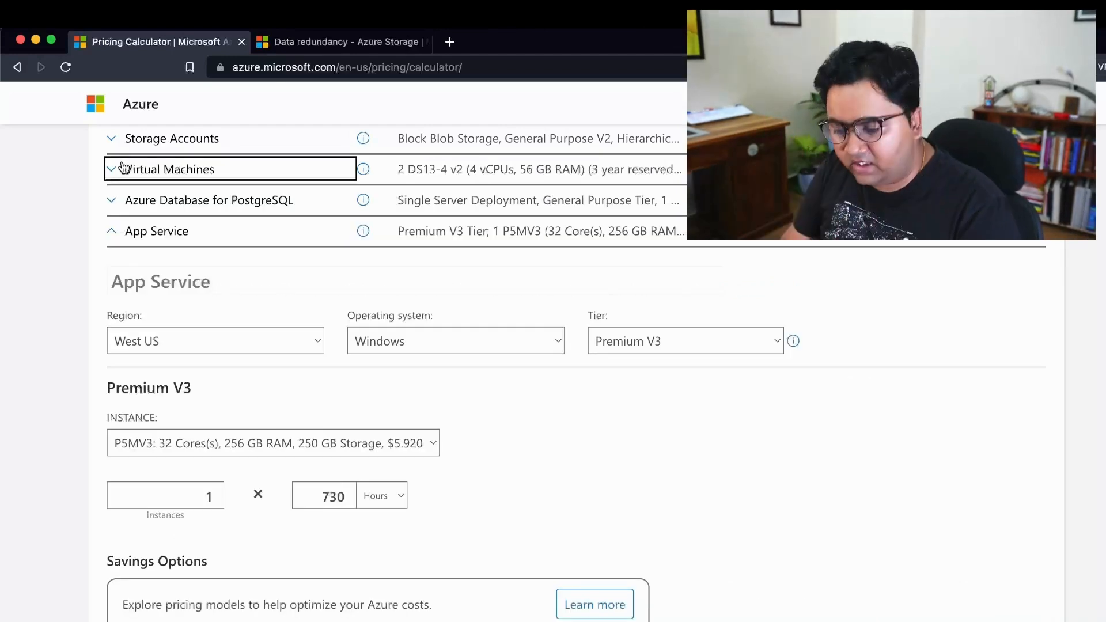
Check the Premium V3 instance sizes for App Service, and try the Isolated tier to review its instance and stamp pricing
{"action": "left_click", "coordinate": [179, 455]}
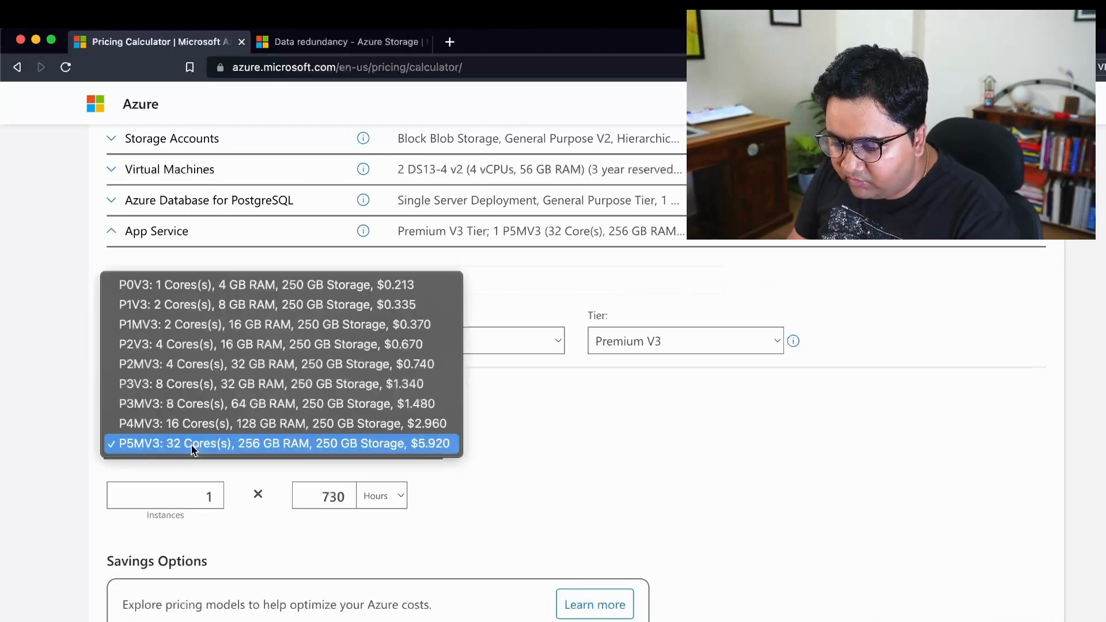
{"action": "left_click", "coordinate": [245, 442]}
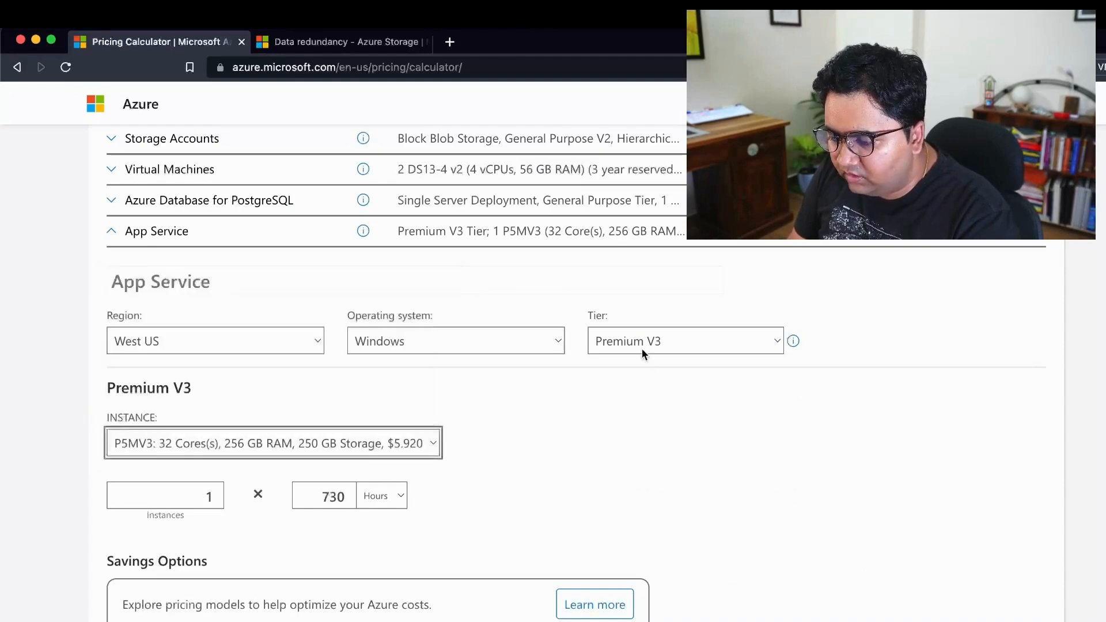
{"action": "left_click", "coordinate": [641, 349]}
{"action": "left_click", "coordinate": [644, 363]}
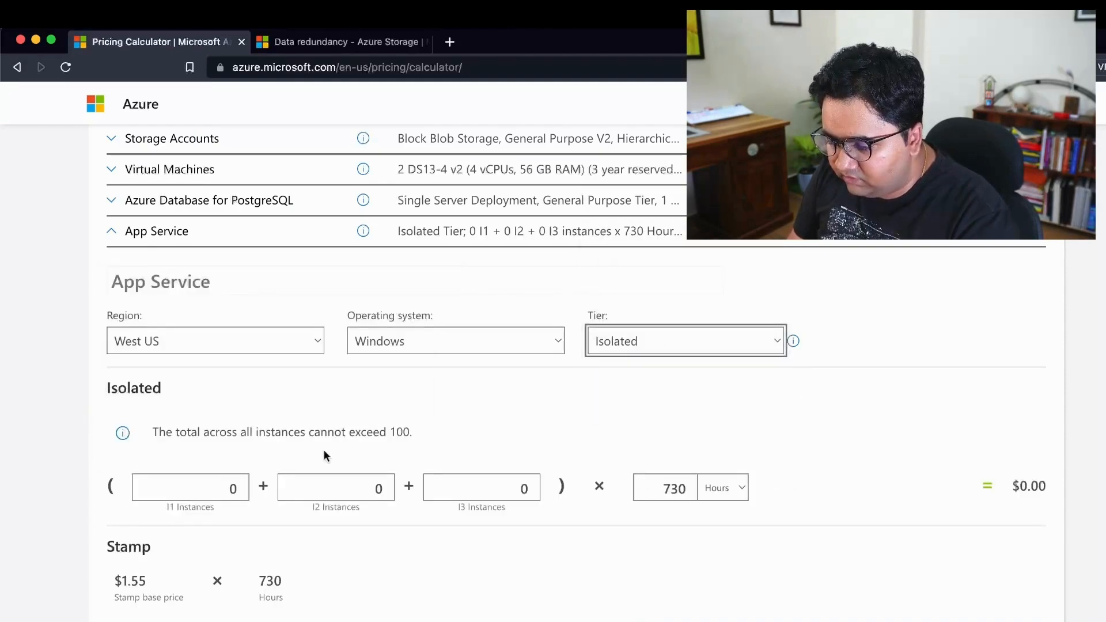
{"action": "scroll", "coordinate": [358, 452], "scroll_direction": "down", "scroll_amount": 2}
{"action": "scroll", "coordinate": [356, 452], "scroll_direction": "down", "scroll_amount": 2}
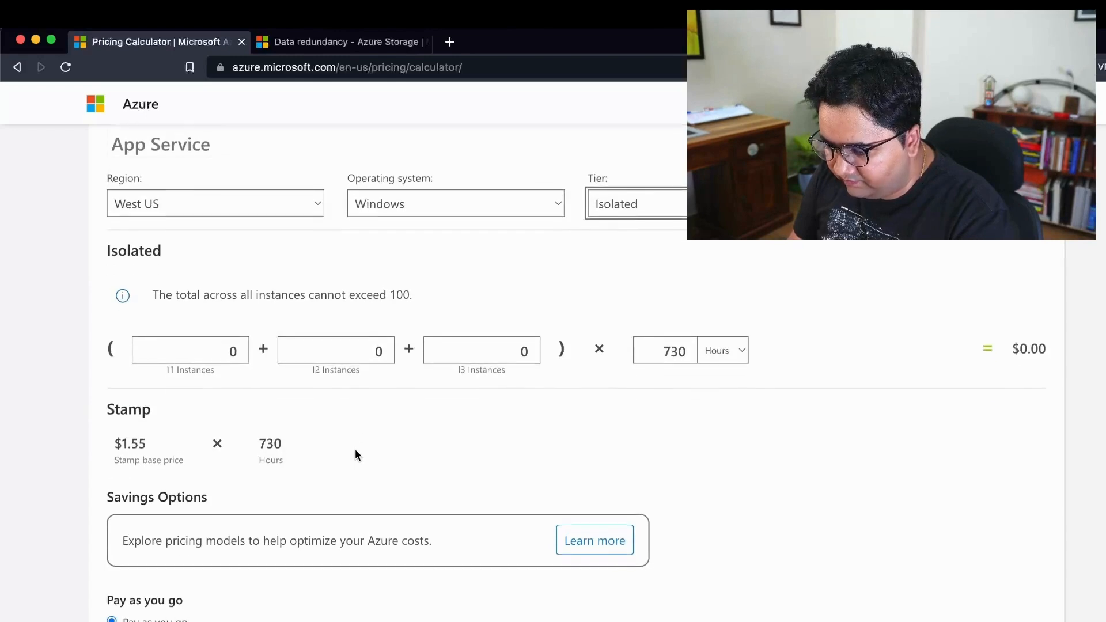
{"action": "scroll", "coordinate": [355, 452], "scroll_direction": "up", "scroll_amount": 3}
Return the App Service tier to Premium V3 with the P5MV3 instance of 32 cores, 256 GB RAM and 250 GB storage
{"action": "left_click", "coordinate": [657, 294]}
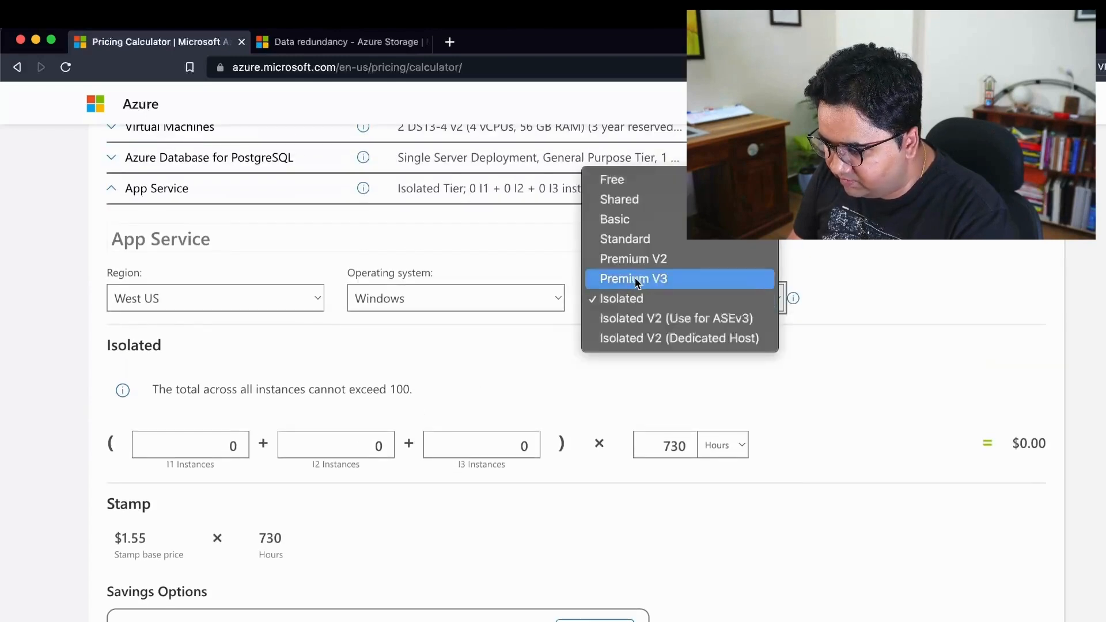
{"action": "left_click", "coordinate": [634, 279]}
{"action": "left_click", "coordinate": [306, 397]}
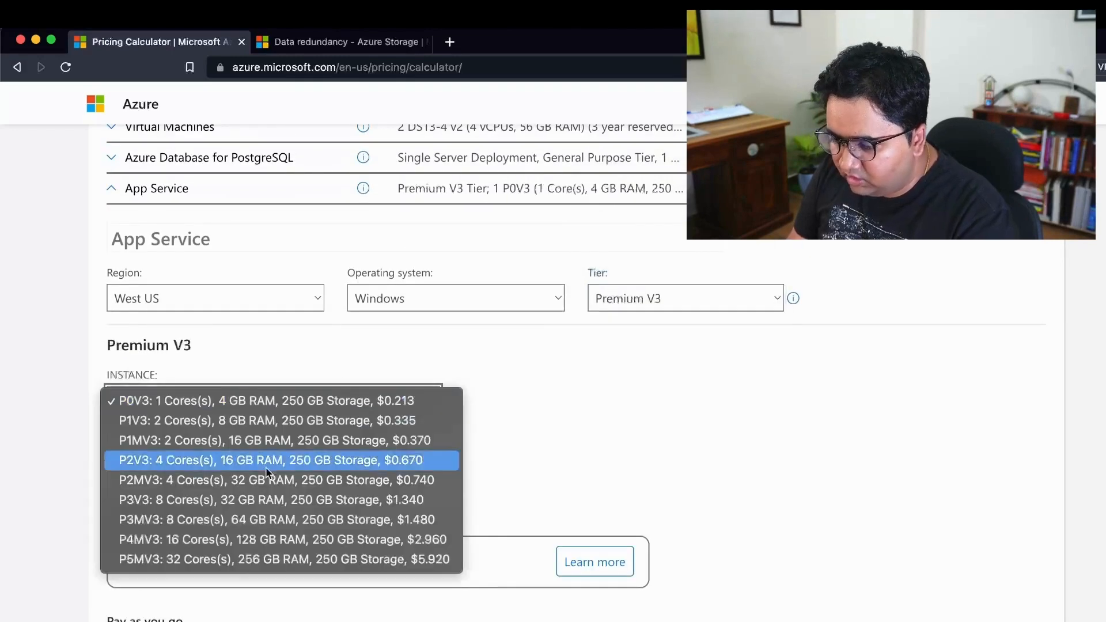
{"action": "left_click", "coordinate": [241, 556]}
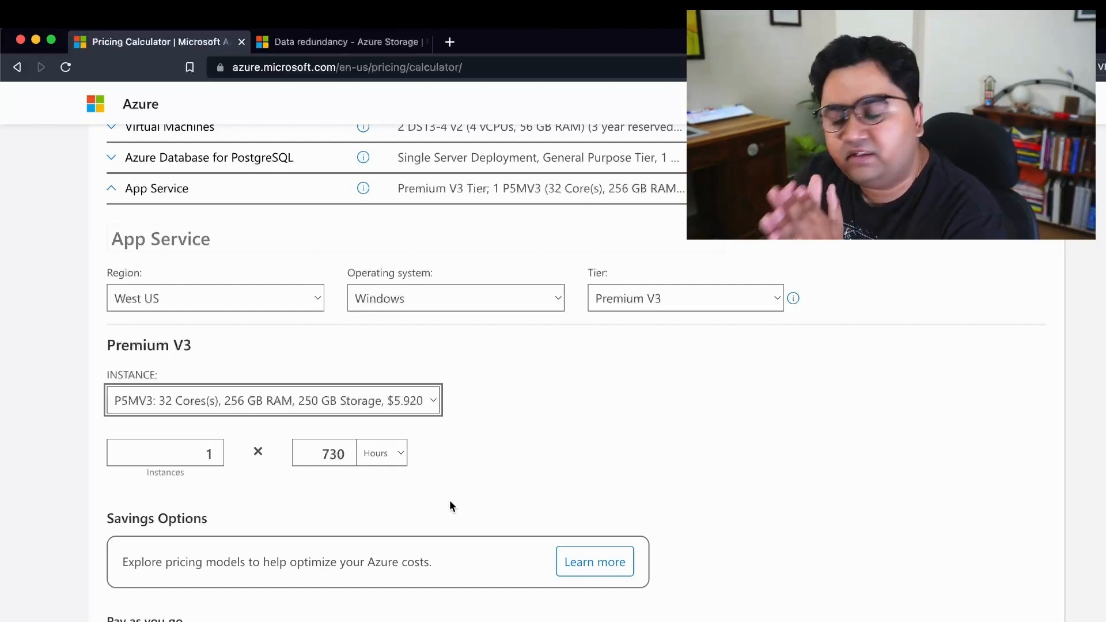
Collapse the App Service entry and review the product categories available for the estimate, from Popular to Hybrid + multicloud
{"action": "left_click", "coordinate": [129, 192]}
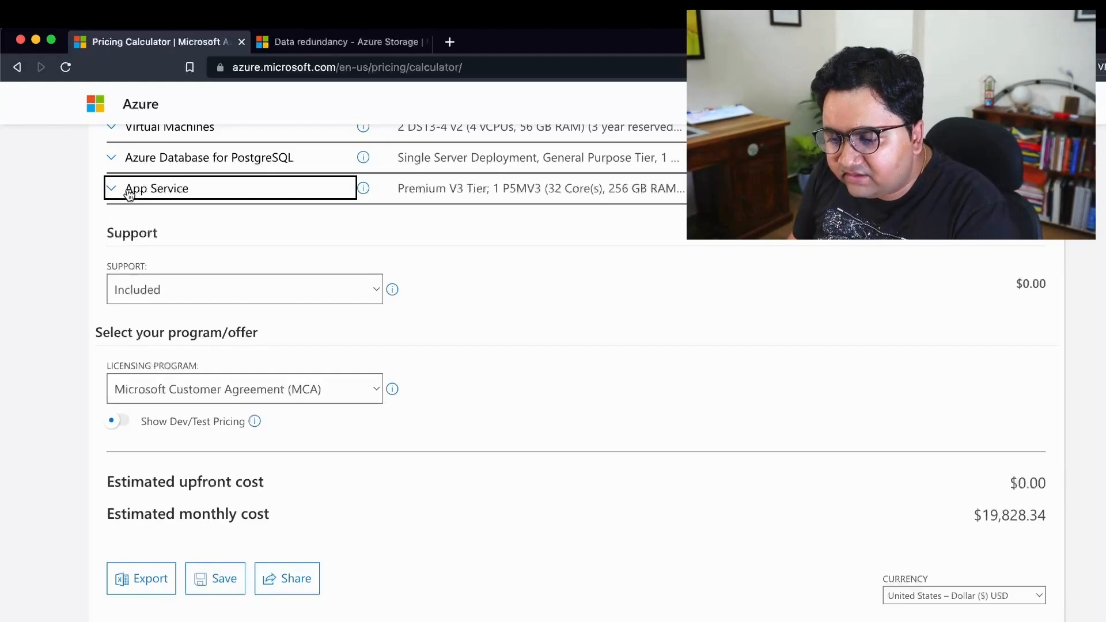
{"action": "scroll", "coordinate": [130, 193], "scroll_direction": "up", "scroll_amount": 20}
{"action": "scroll", "coordinate": [129, 194], "scroll_direction": "down", "scroll_amount": 7}
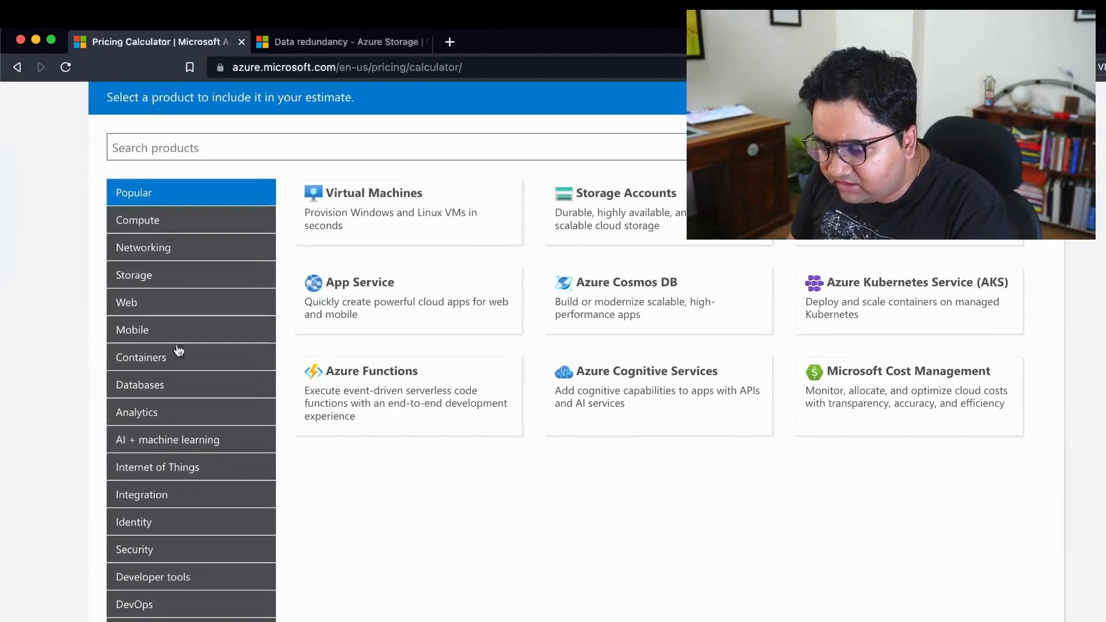
{"action": "scroll", "coordinate": [162, 284], "scroll_direction": "down", "scroll_amount": 1}
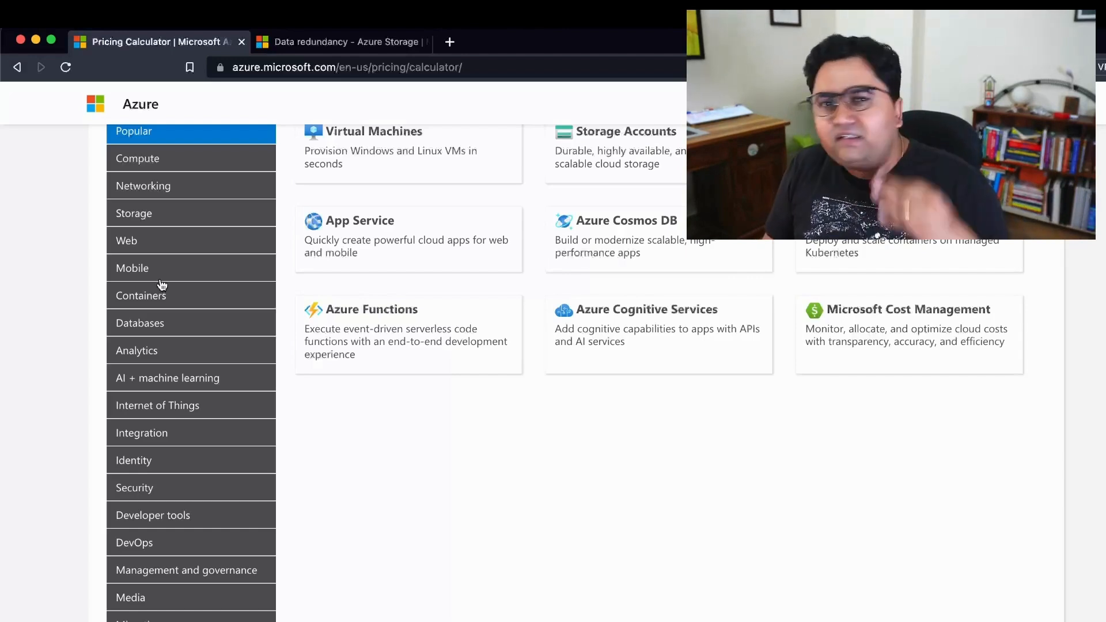
{"action": "scroll", "coordinate": [162, 286], "scroll_direction": "down", "scroll_amount": 1}
{"action": "scroll", "coordinate": [162, 285], "scroll_direction": "down", "scroll_amount": 3}
{"action": "scroll", "coordinate": [162, 285], "scroll_direction": "down", "scroll_amount": 2}
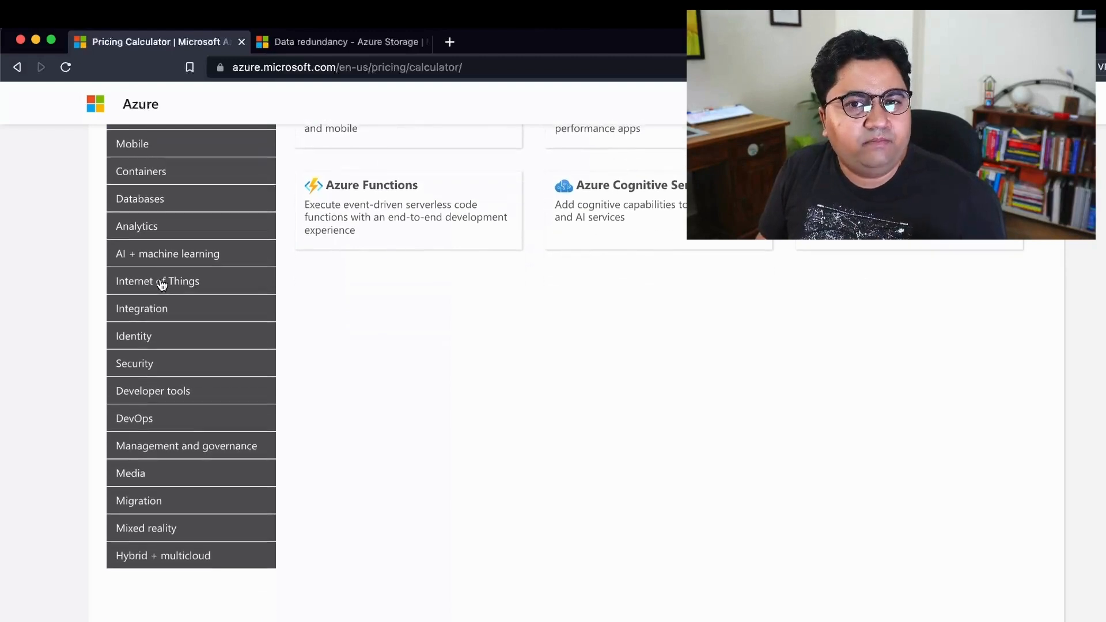
{"action": "scroll", "coordinate": [162, 286], "scroll_direction": "up", "scroll_amount": 7}
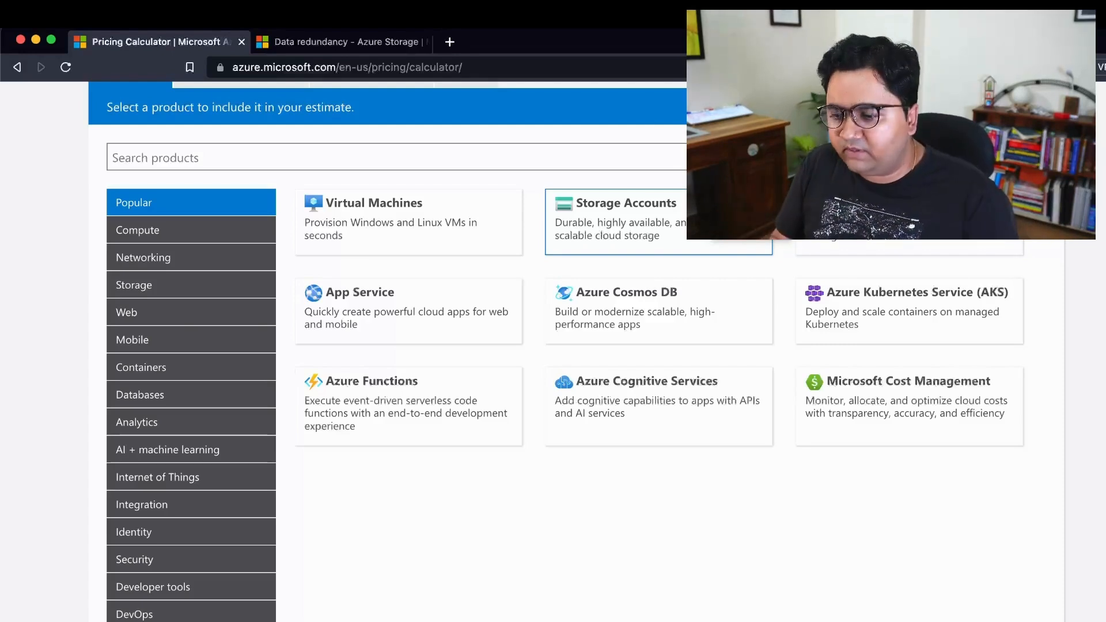
Search the web for "aws pricing calcultor" and open the AWS Pricing Calculator site
{"action": "left_click", "coordinate": [297, 67]}
{"action": "type", "text": "aws "}
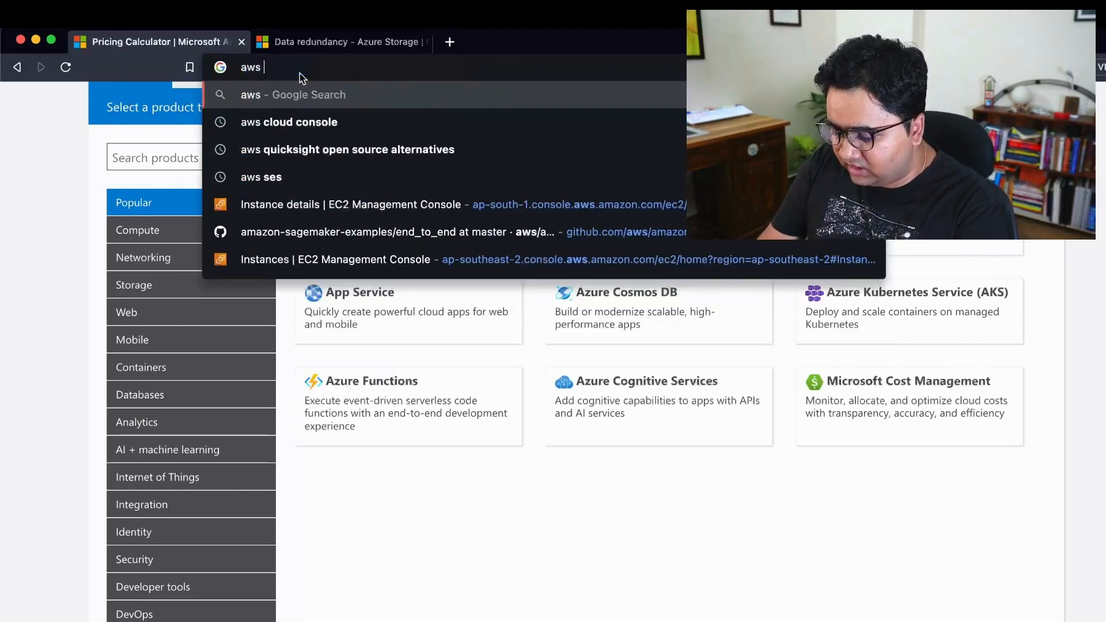
{"action": "type", "text": "pricing calcultor"}
{"action": "key", "text": "Return"}
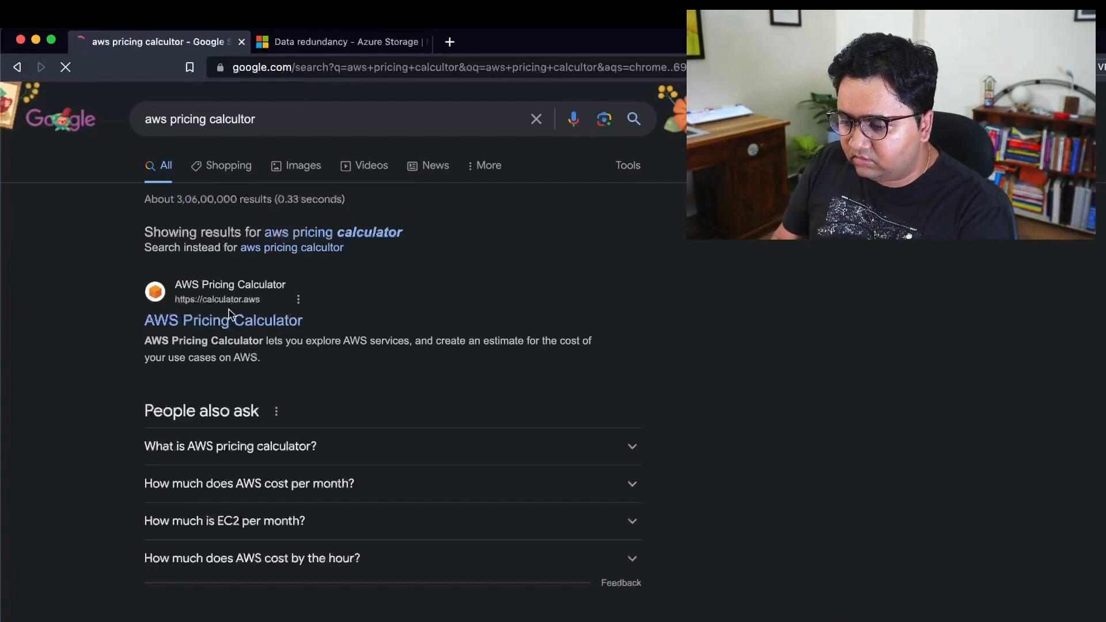
{"action": "left_click", "coordinate": [230, 317]}
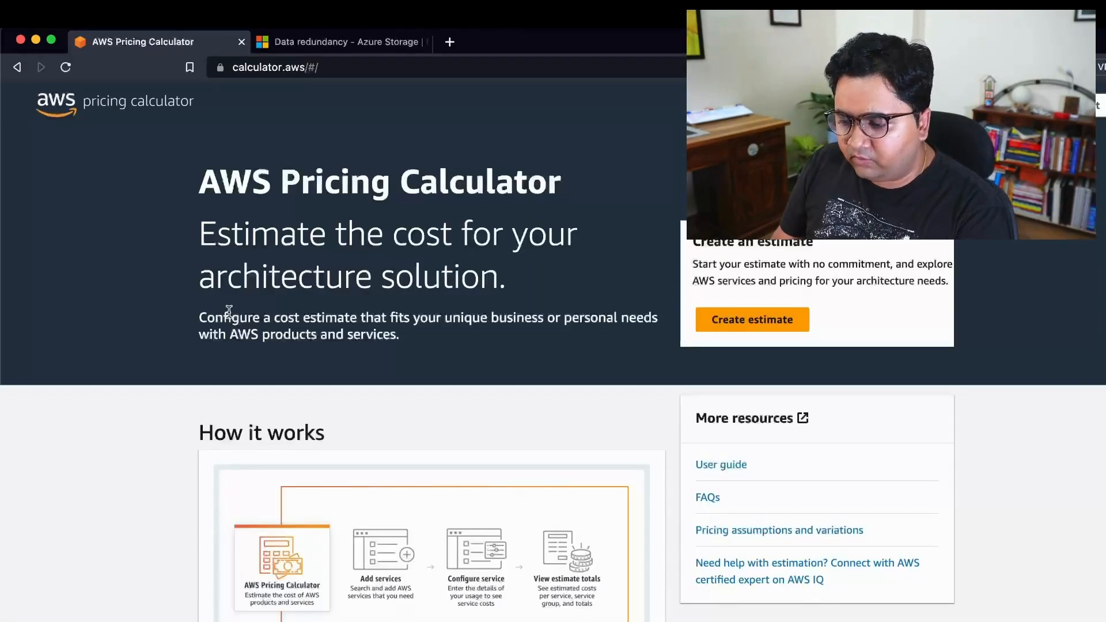
Start a new AWS estimate and look through the services available to configure in the US East (Ohio) region
{"action": "left_click", "coordinate": [719, 327]}
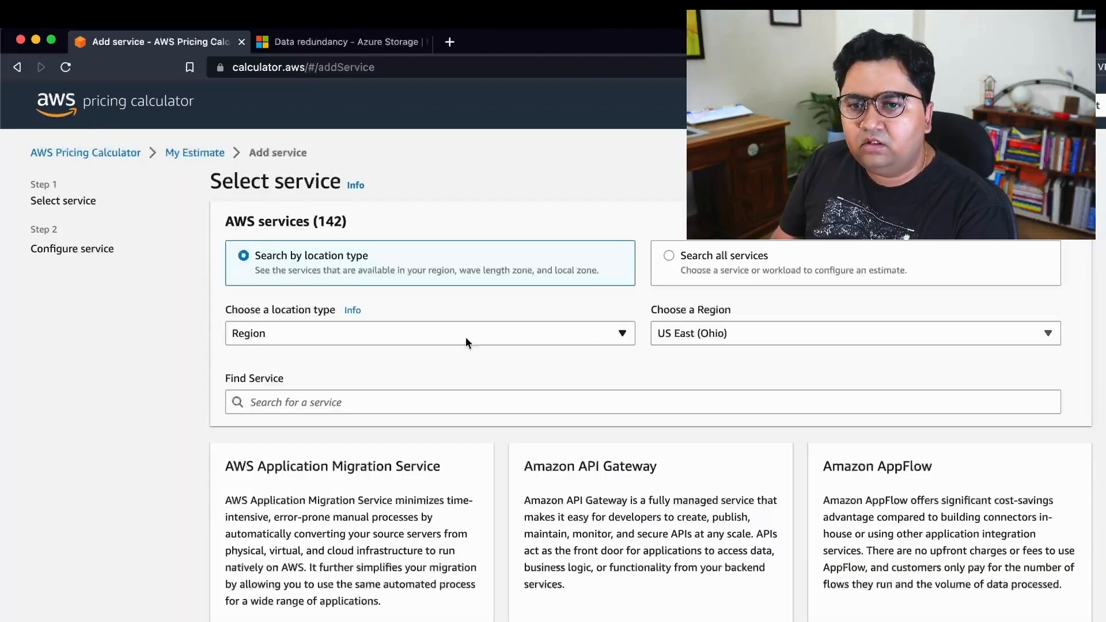
{"action": "scroll", "coordinate": [491, 364], "scroll_direction": "down", "scroll_amount": 7}
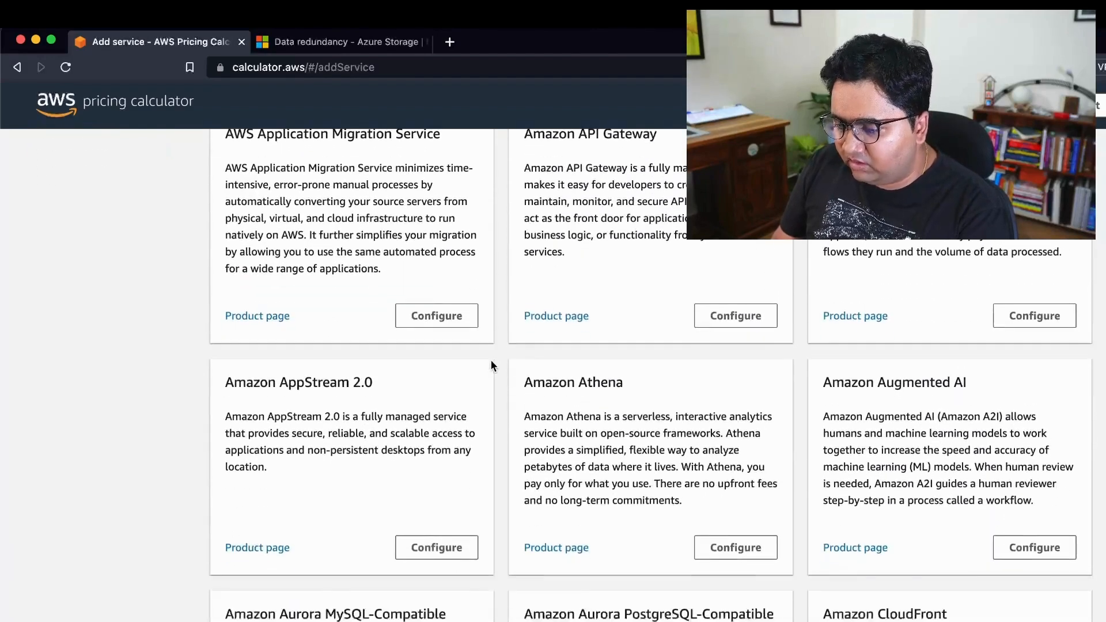
{"action": "scroll", "coordinate": [491, 366], "scroll_direction": "down", "scroll_amount": 4}
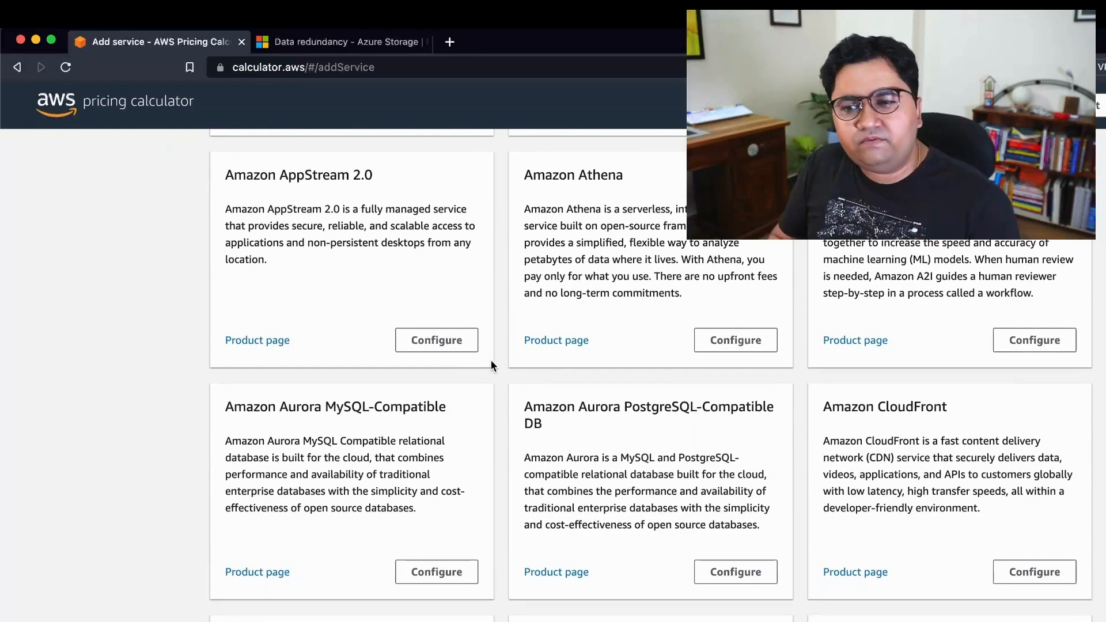
{"action": "scroll", "coordinate": [492, 365], "scroll_direction": "up", "scroll_amount": 10}
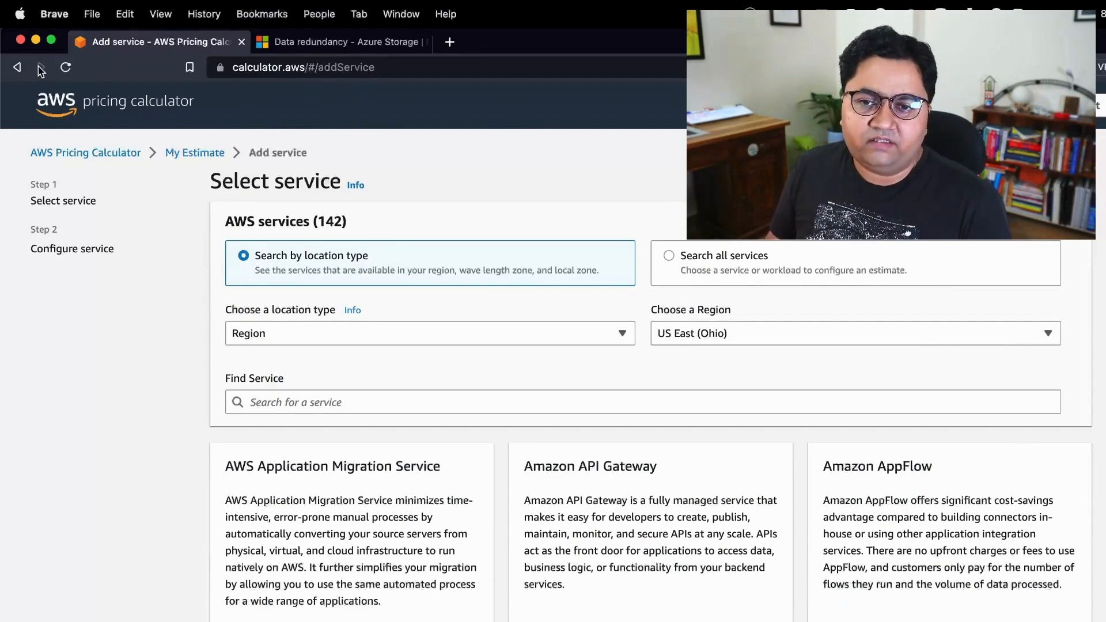
Leave the AWS Pricing Calculator and go back to the Azure Pricing Calculator page
{"action": "left_click", "coordinate": [19, 66]}
{"action": "left_click", "coordinate": [18, 67]}
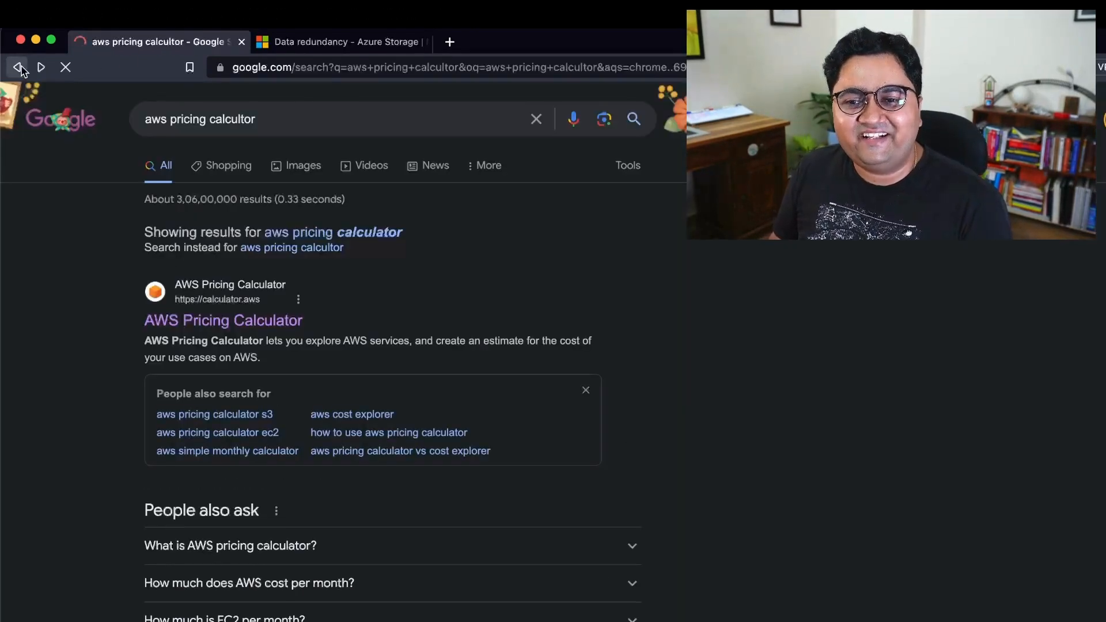
{"action": "left_click", "coordinate": [18, 67]}
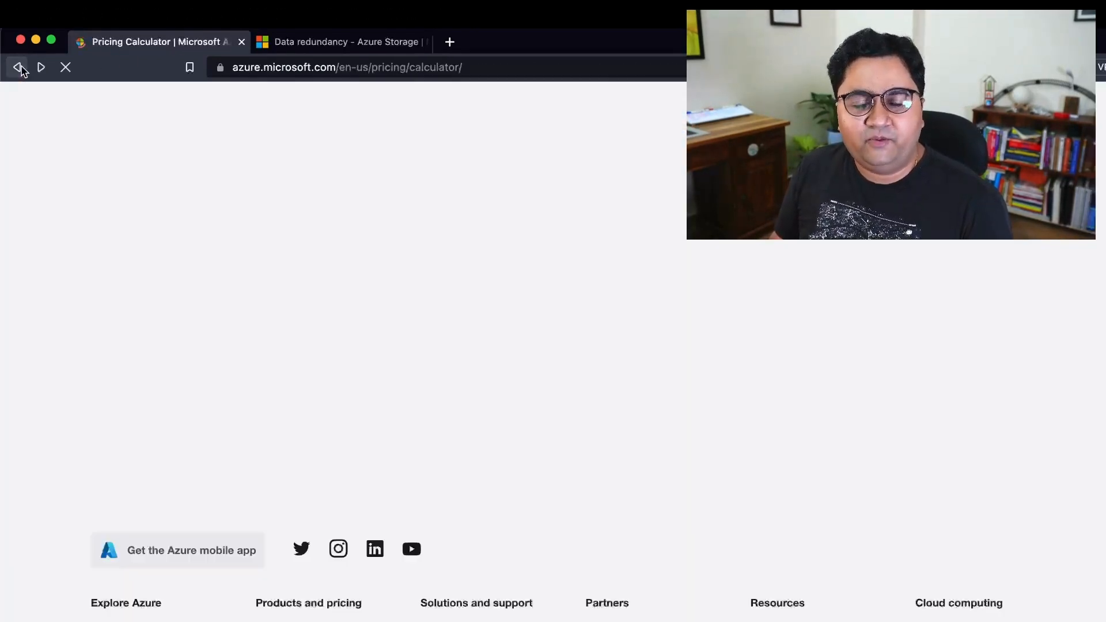